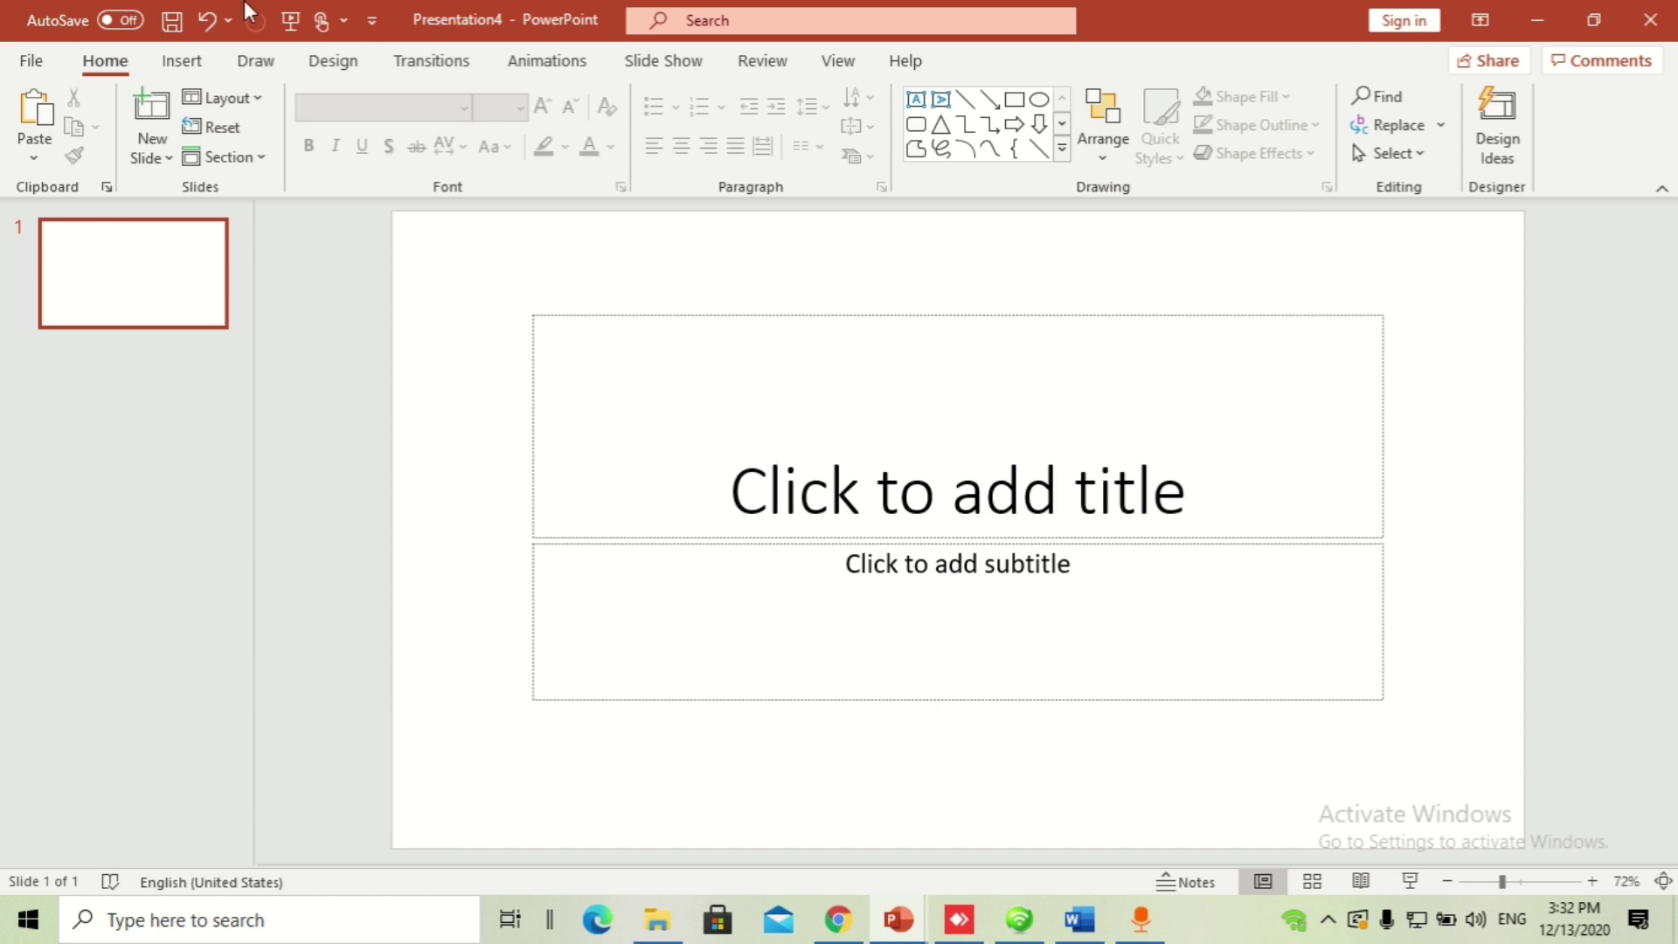
# Step: Set the slide to A4 Paper (210x297 mm) portrait, scaled to fit, and delete the title and subtitle placeholders
pyautogui.click(185, 63)
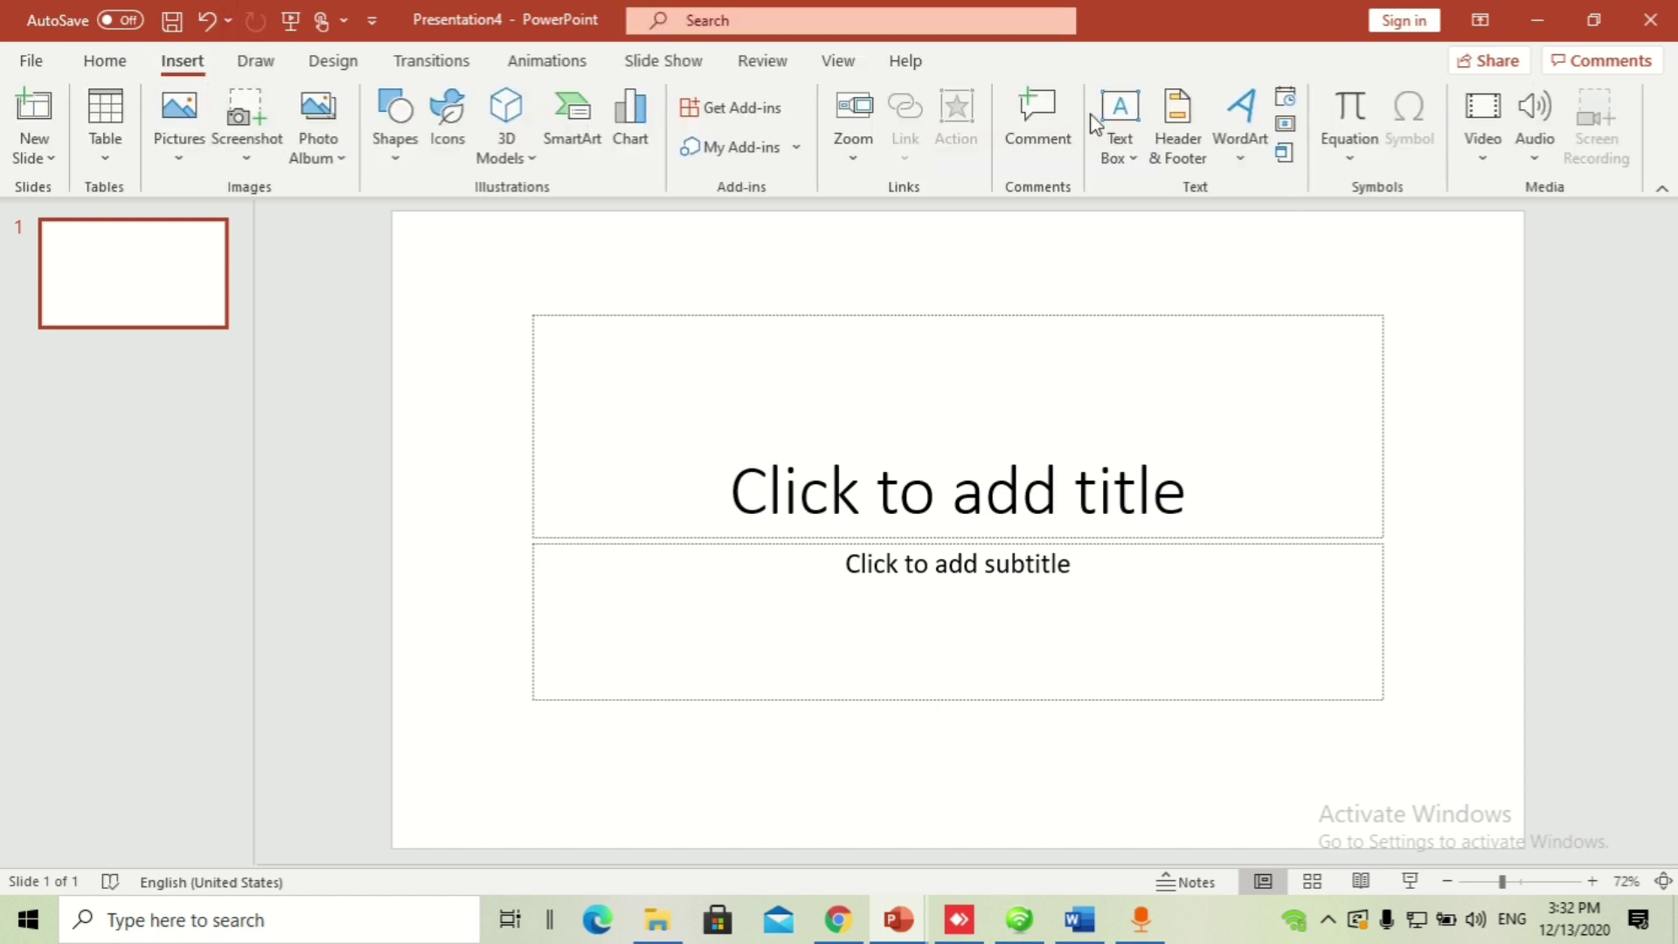
pyautogui.click(336, 63)
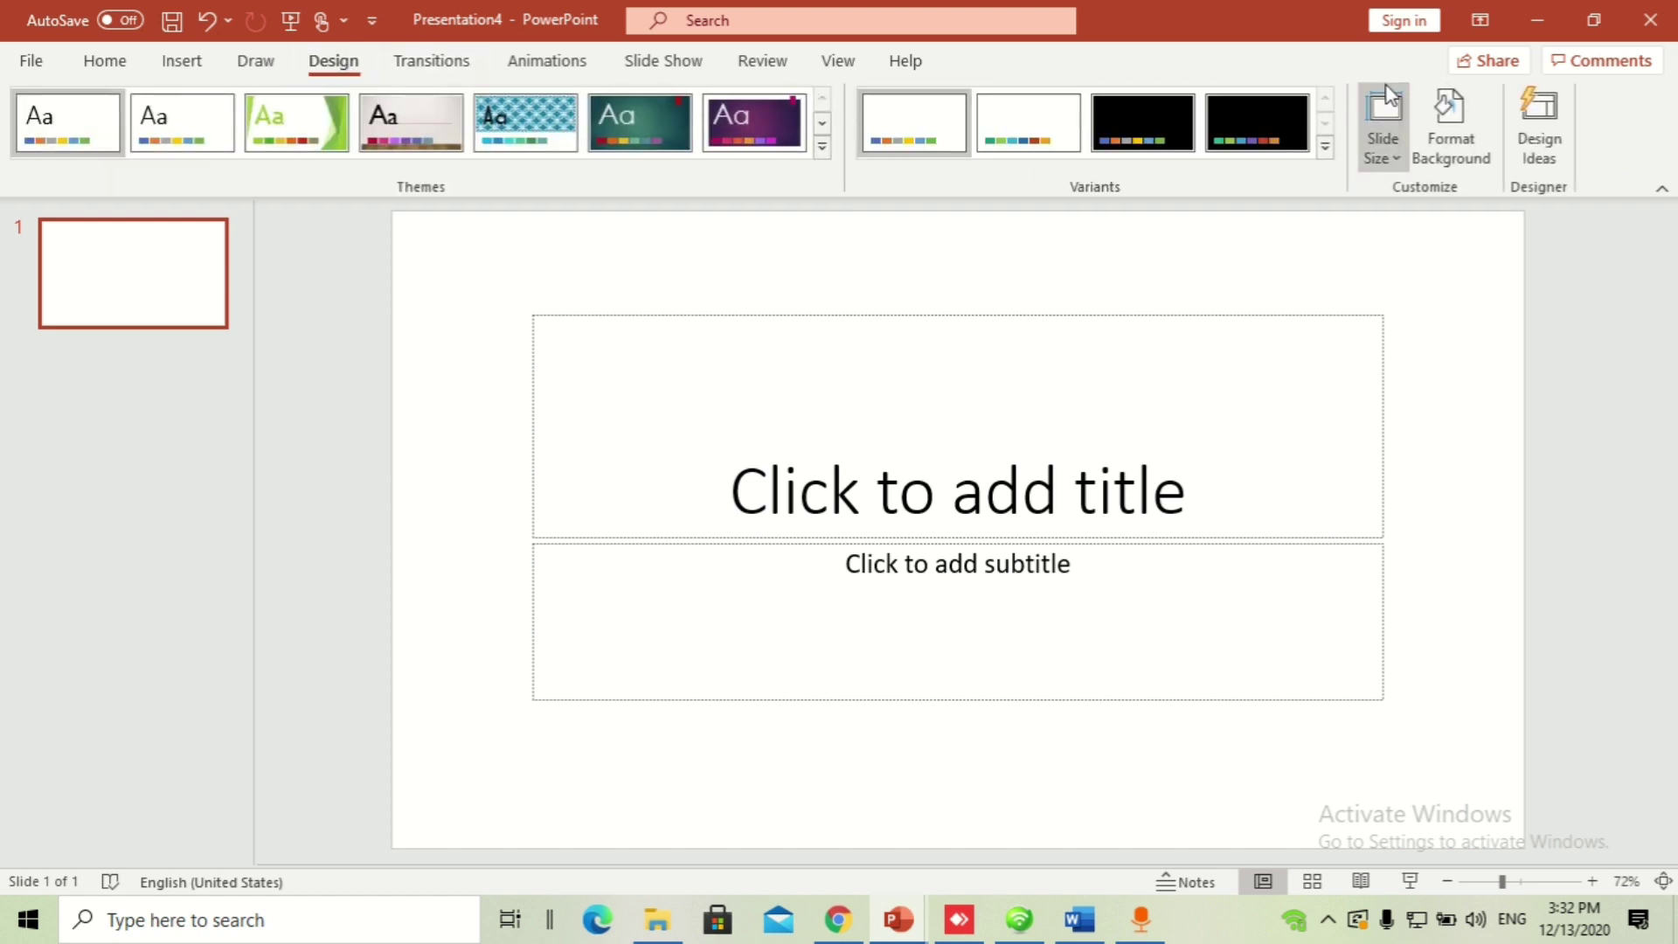
pyautogui.click(1389, 162)
pyautogui.click(1461, 313)
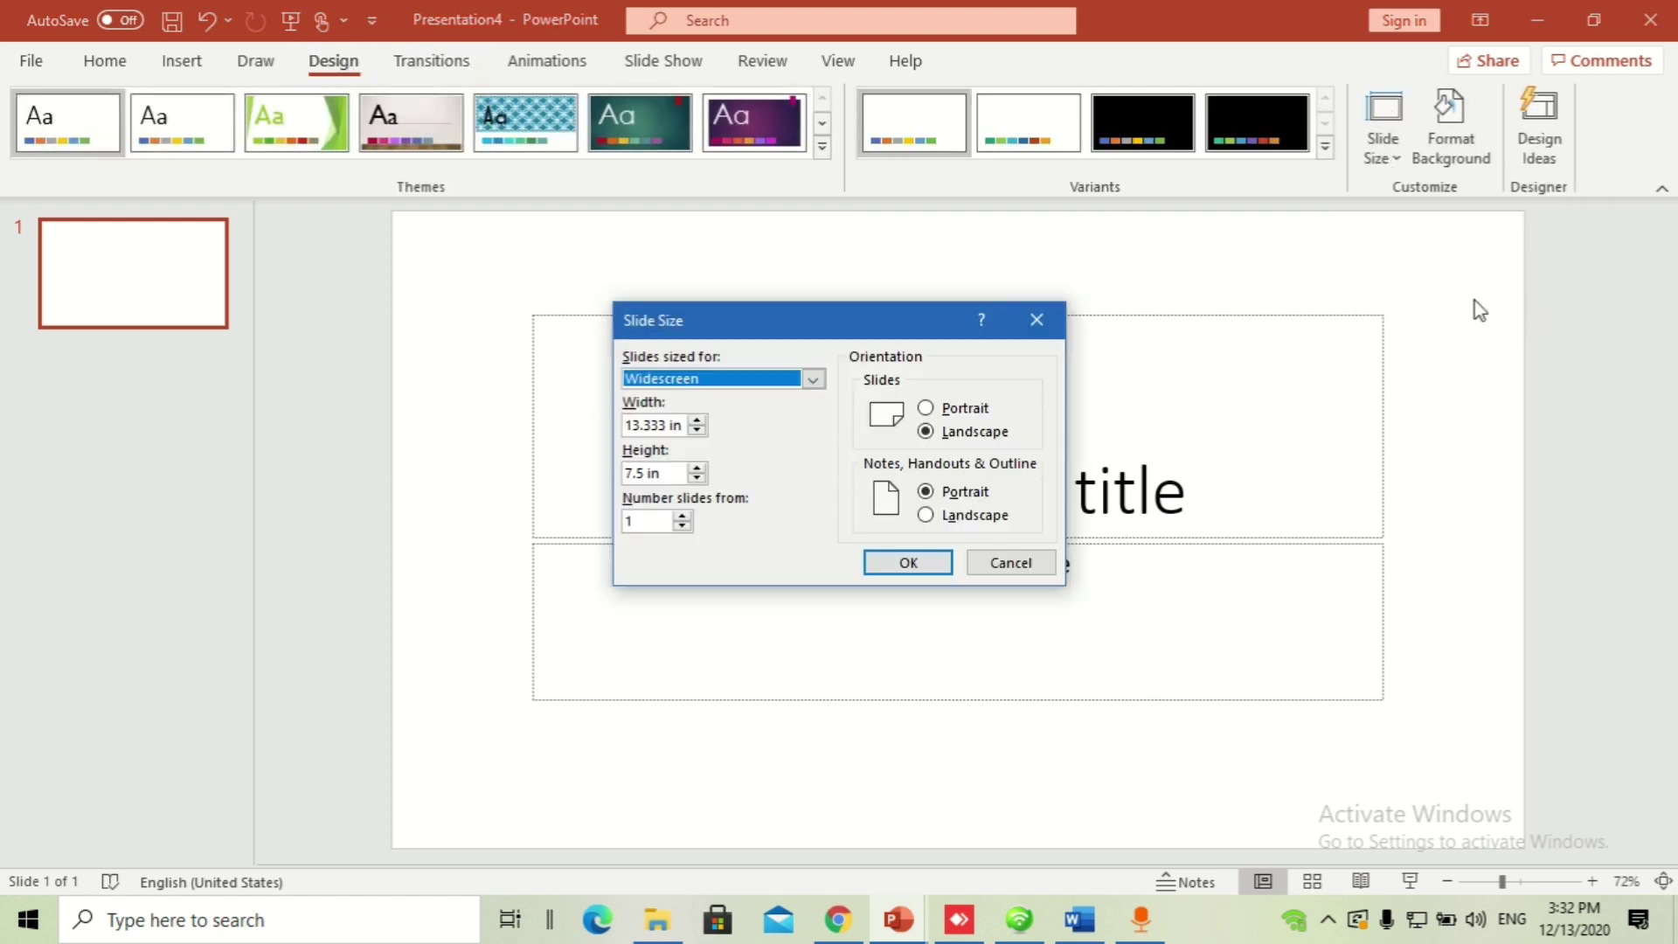
pyautogui.click(815, 379)
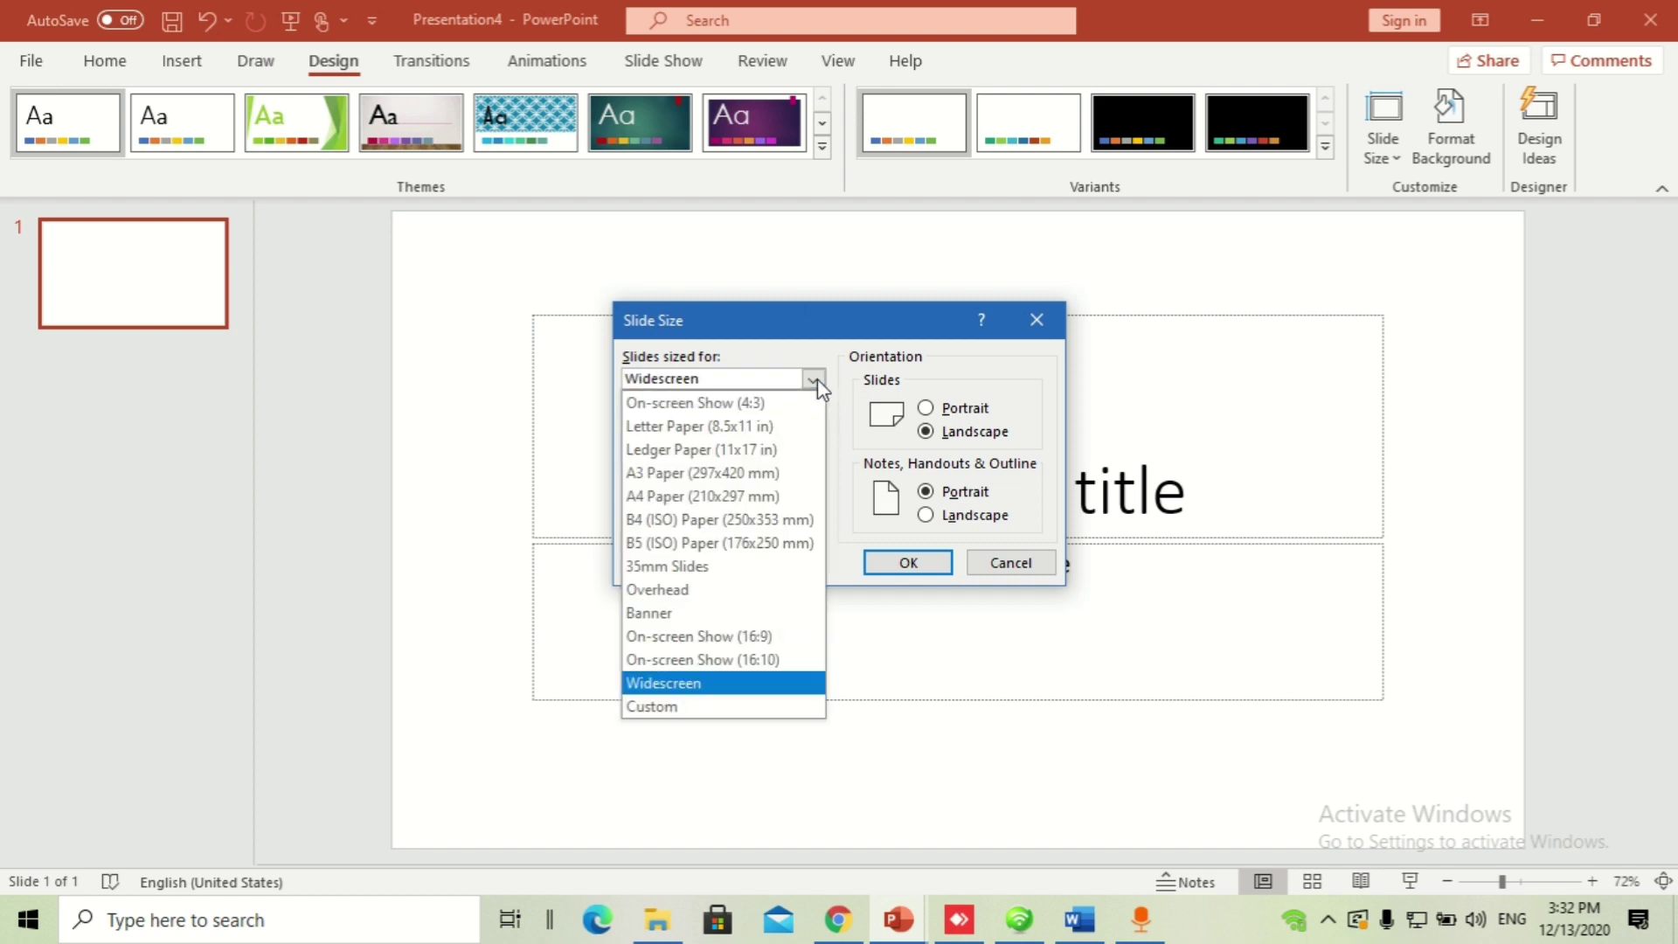
pyautogui.click(734, 496)
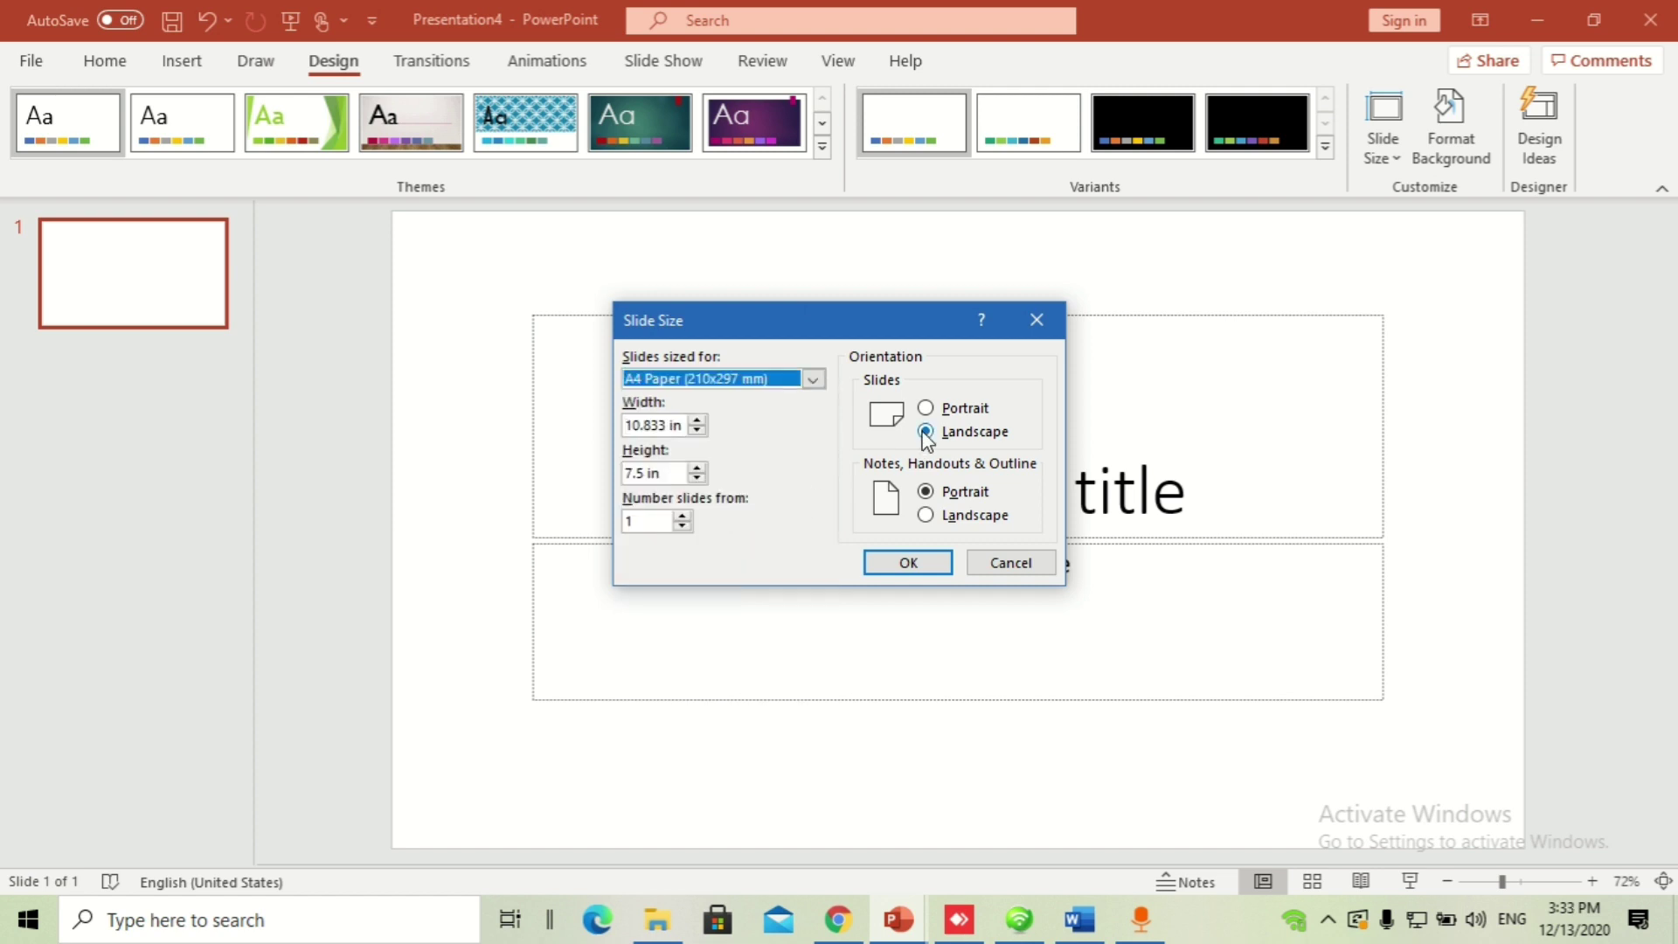
pyautogui.click(927, 409)
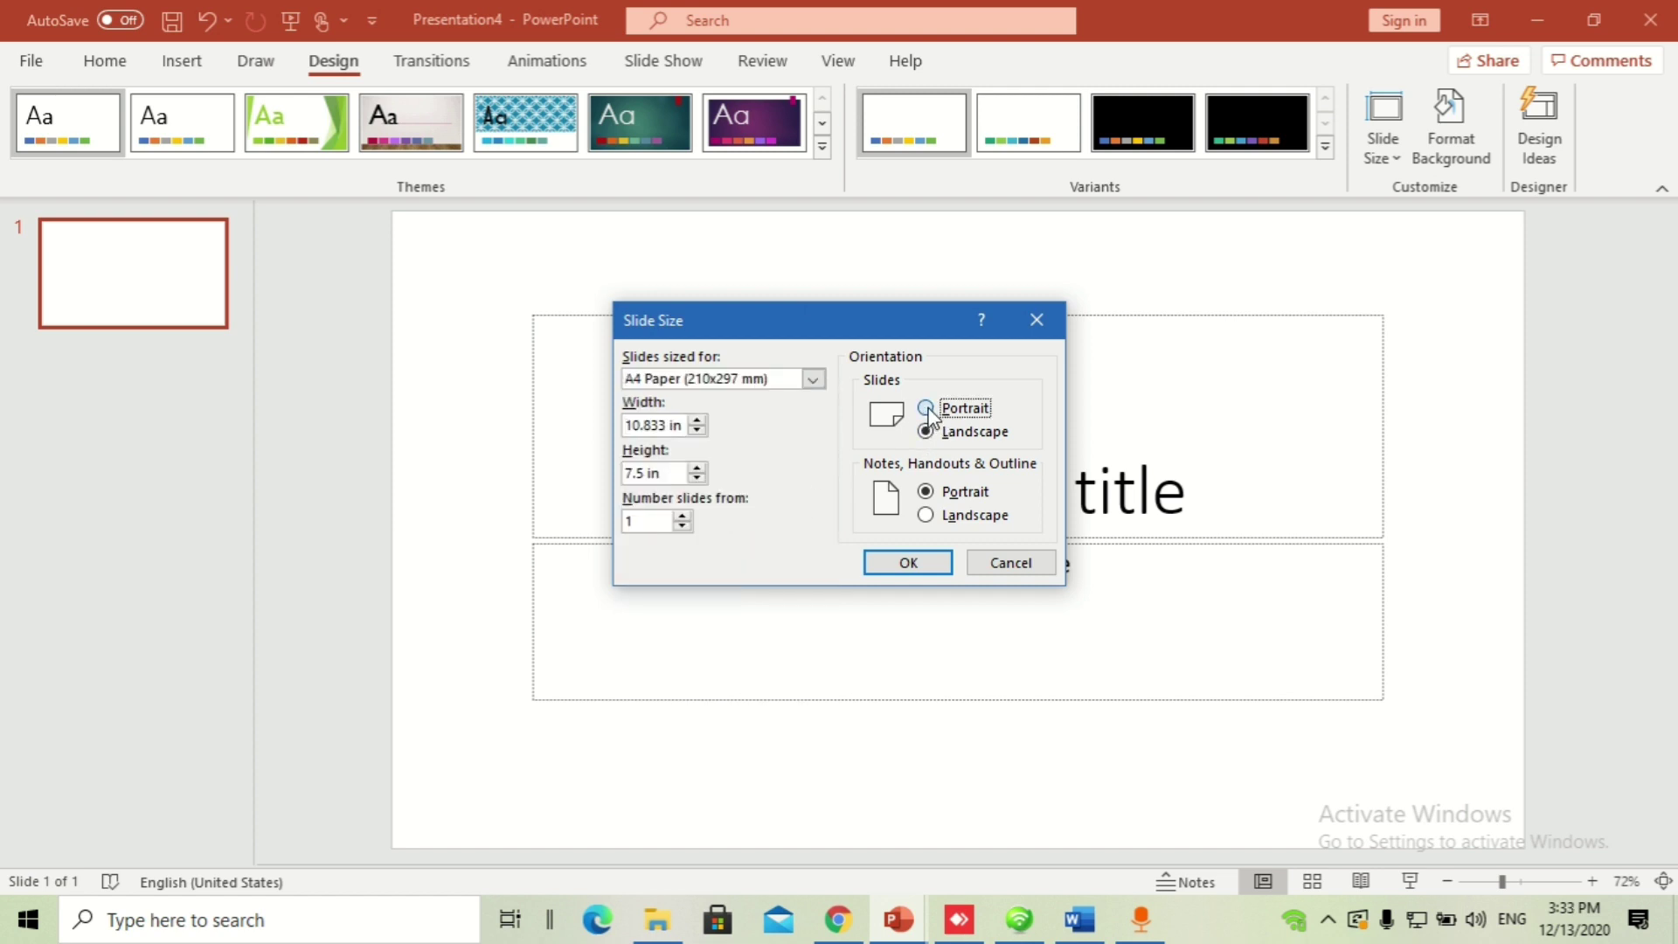
pyautogui.click(918, 565)
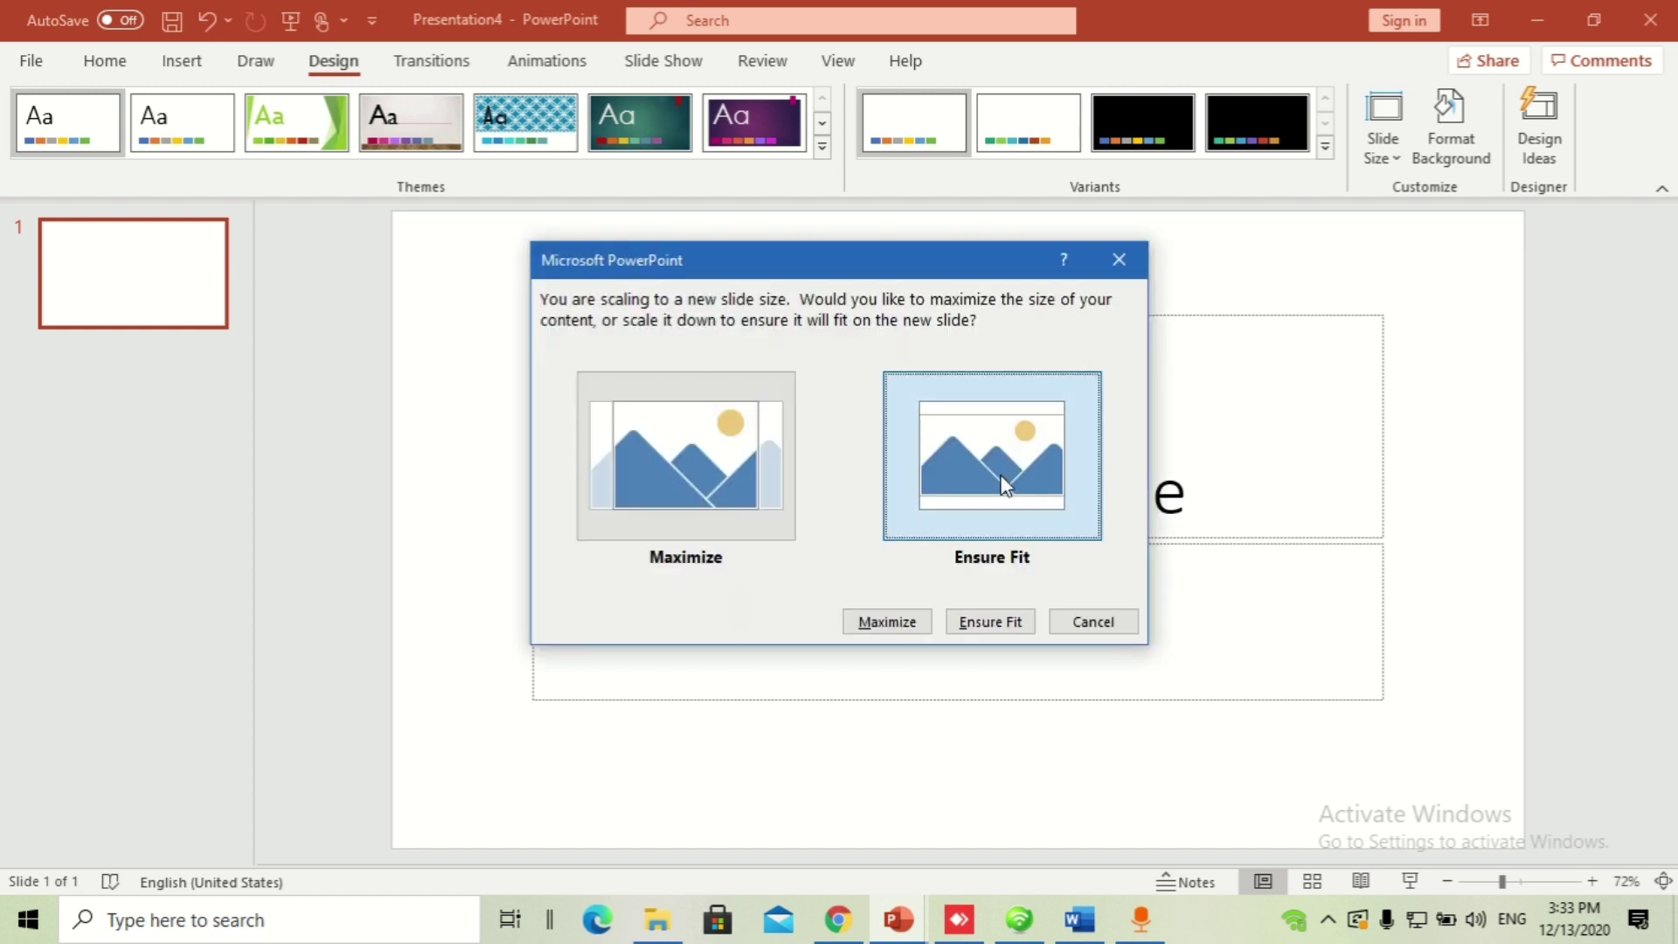
pyautogui.click(1003, 485)
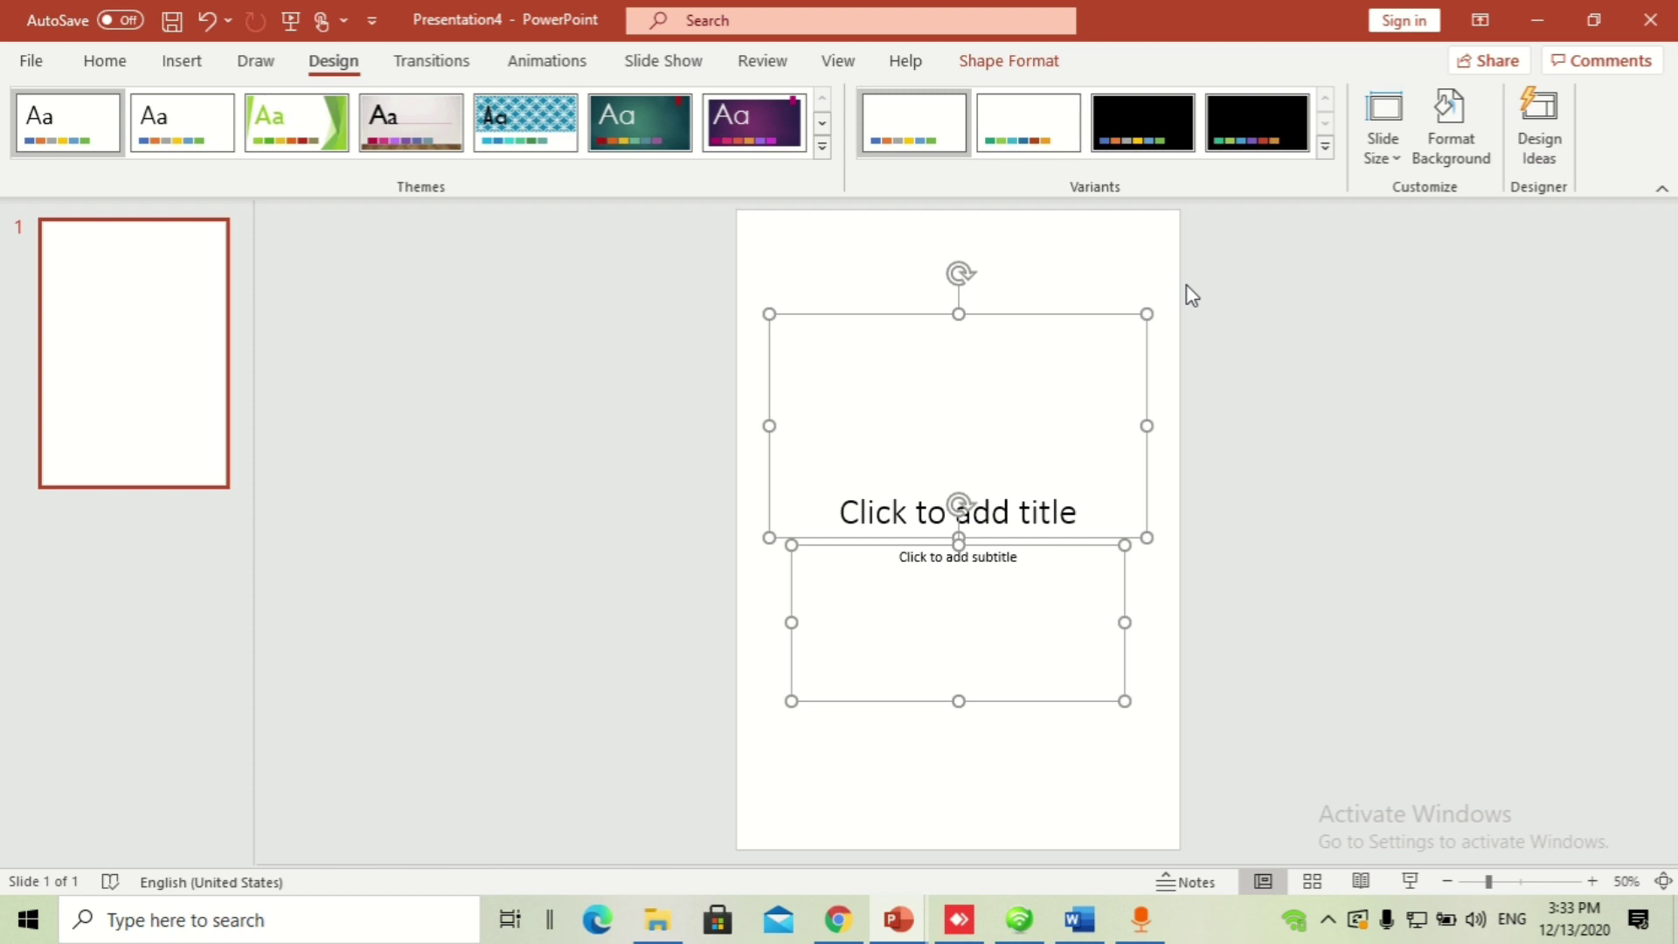
pyautogui.press('Delete')
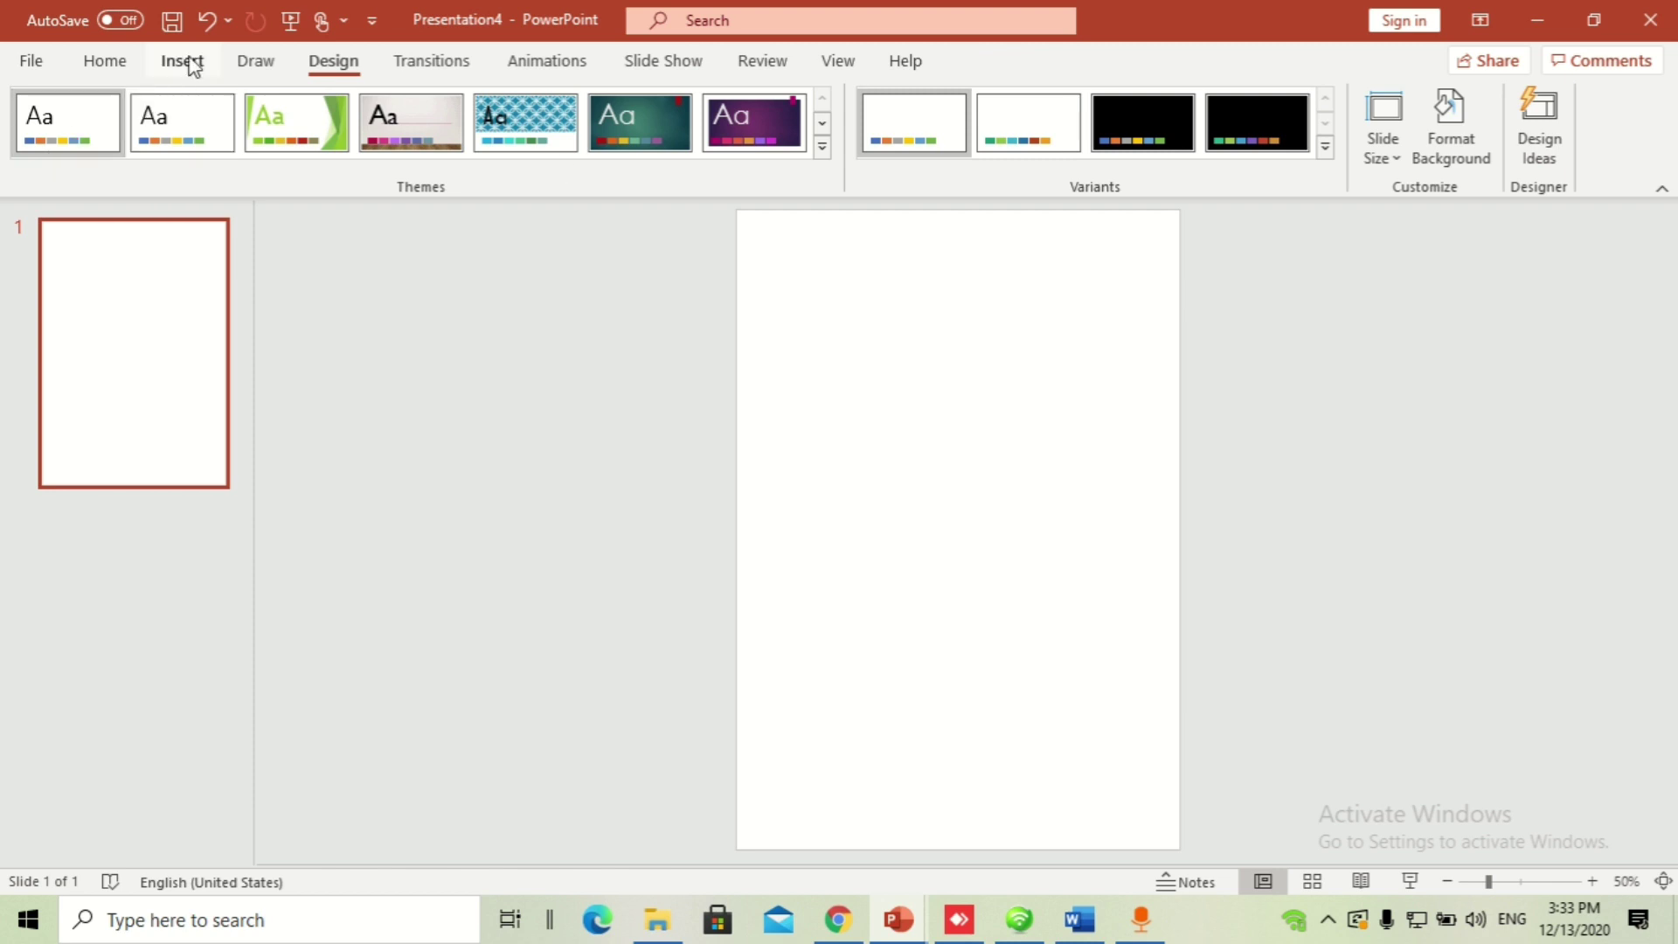
# Step: Draw a straight vertical line down the page's left side and copy it to the right side
pyautogui.click(181, 60)
pyautogui.click(401, 162)
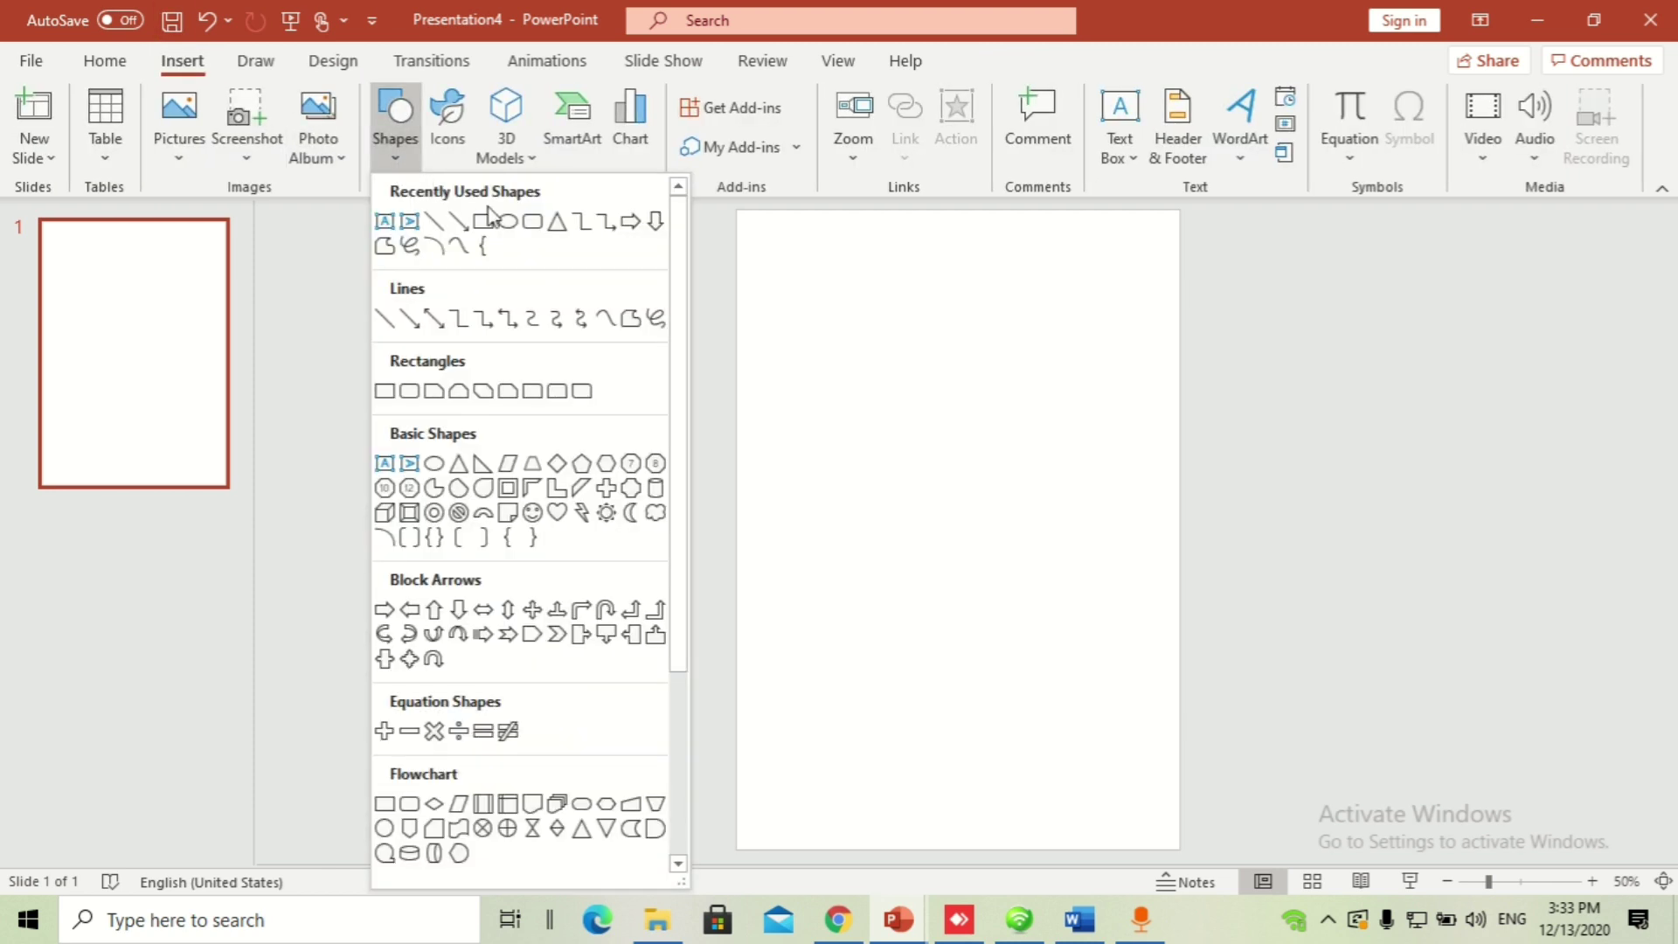
pyautogui.click(434, 221)
pyautogui.moveTo(757, 212); pyautogui.dragTo(756, 848)
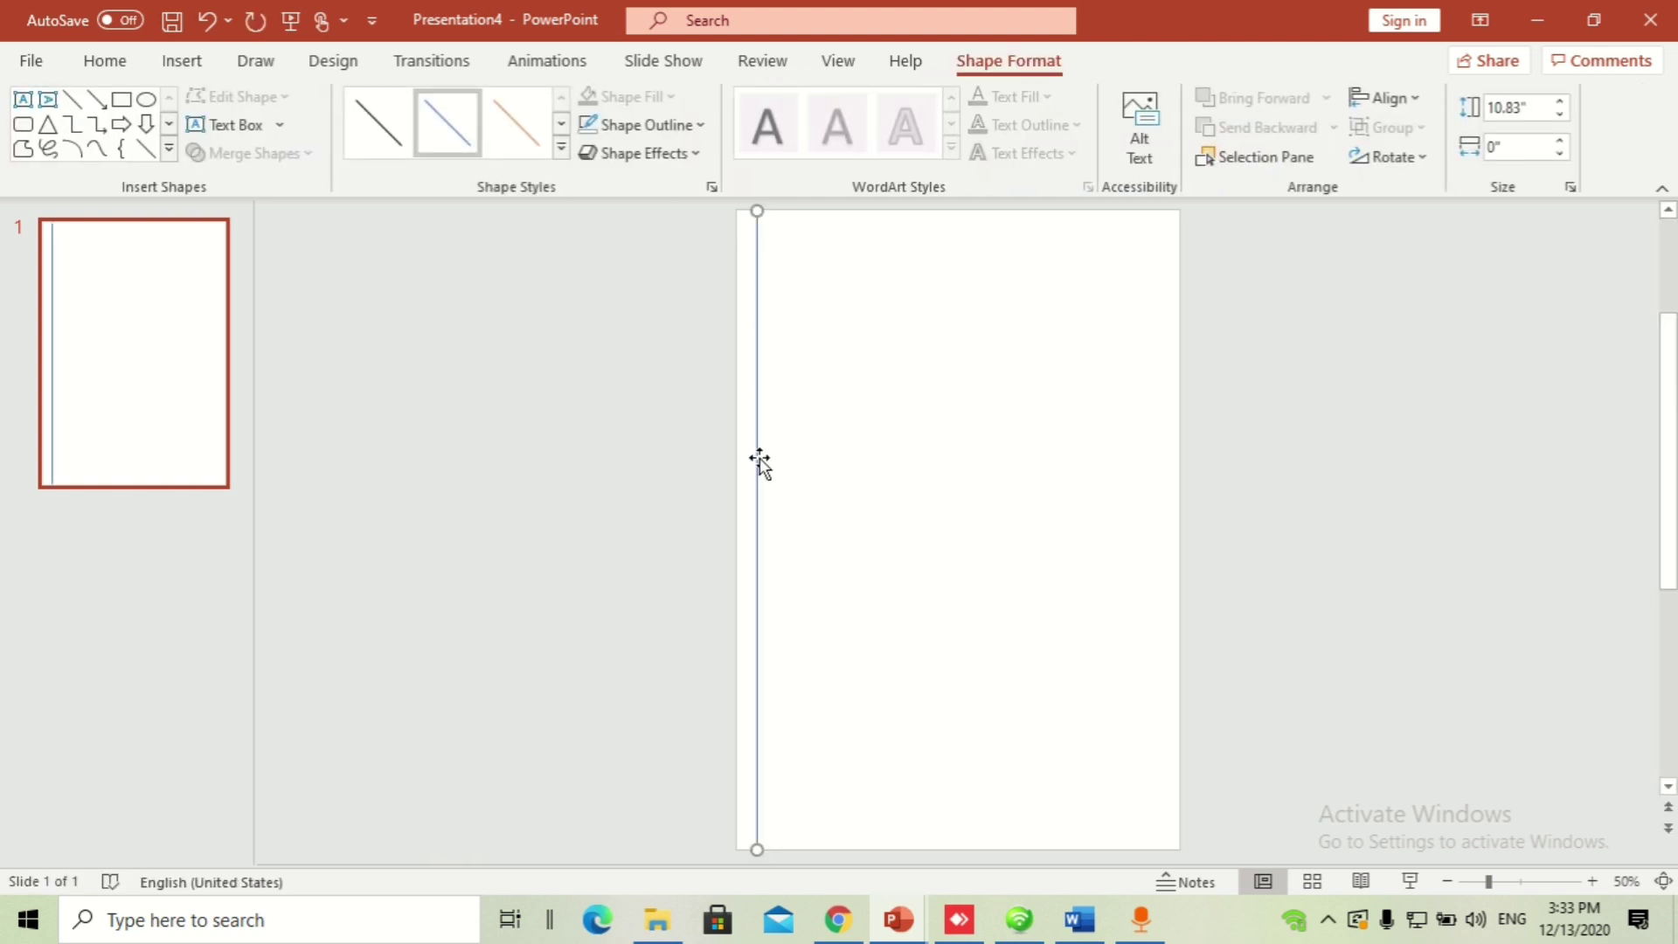
pyautogui.moveTo(758, 457); pyautogui.dragTo(1156, 466)
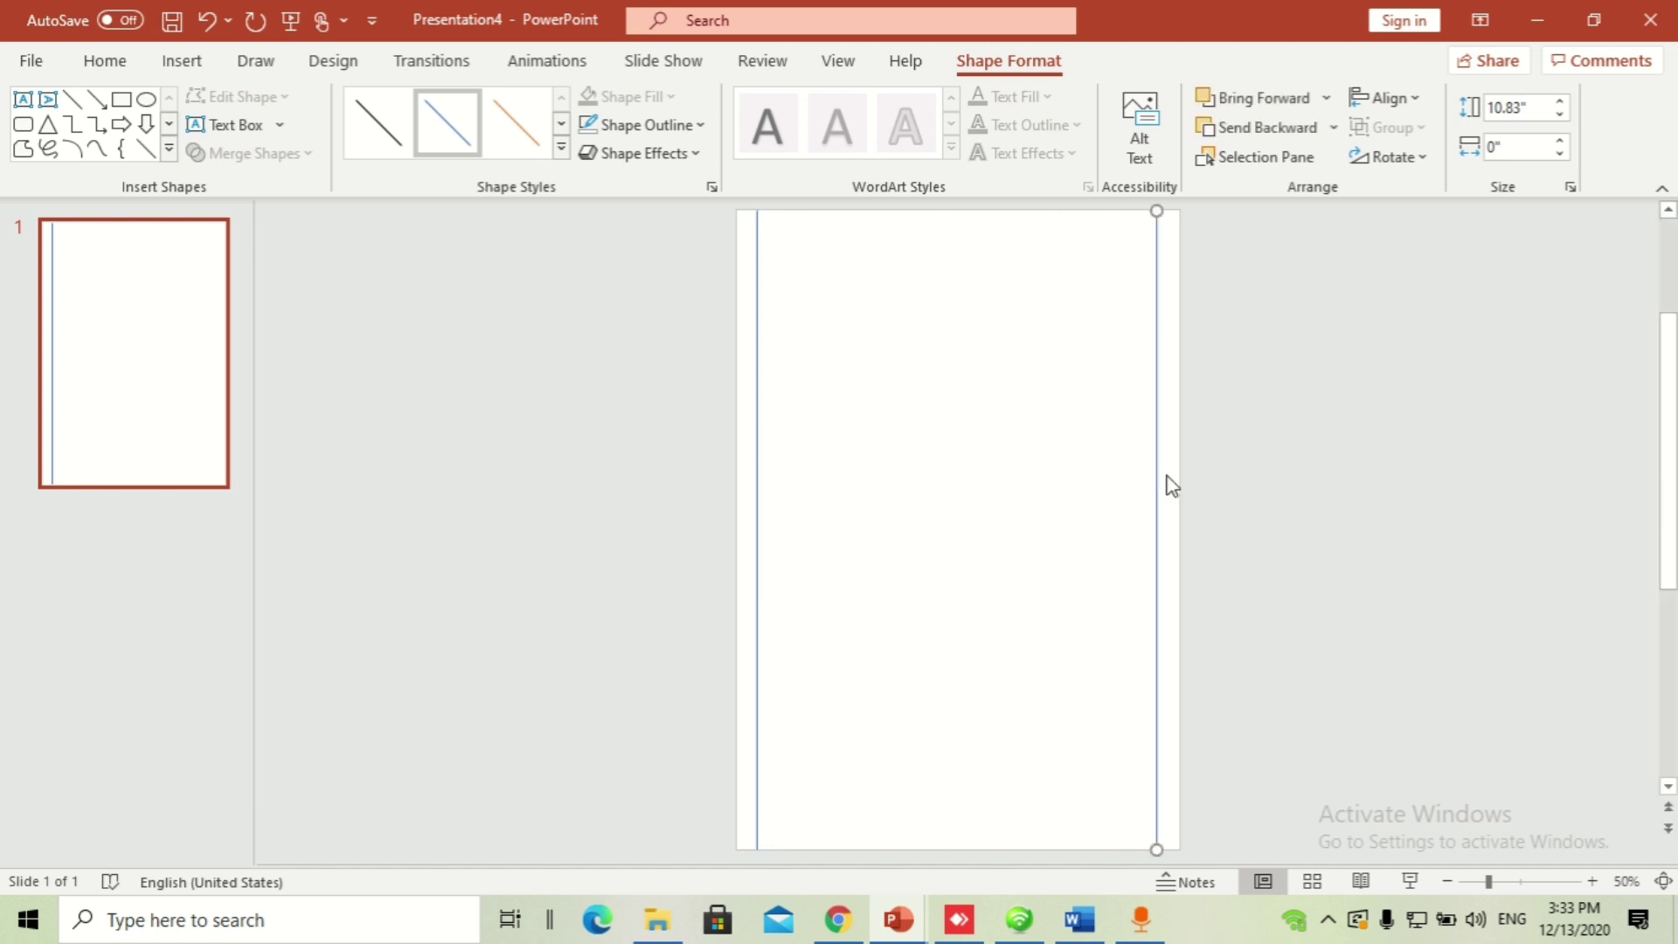
# Step: Delete both vertical lines, then undo to bring back the four margin lines
pyautogui.click(776, 479)
pyautogui.click(758, 465)
pyautogui.keyDown('shift'); pyautogui.click(1159, 473); pyautogui.keyUp('shift')
pyautogui.press('Delete')
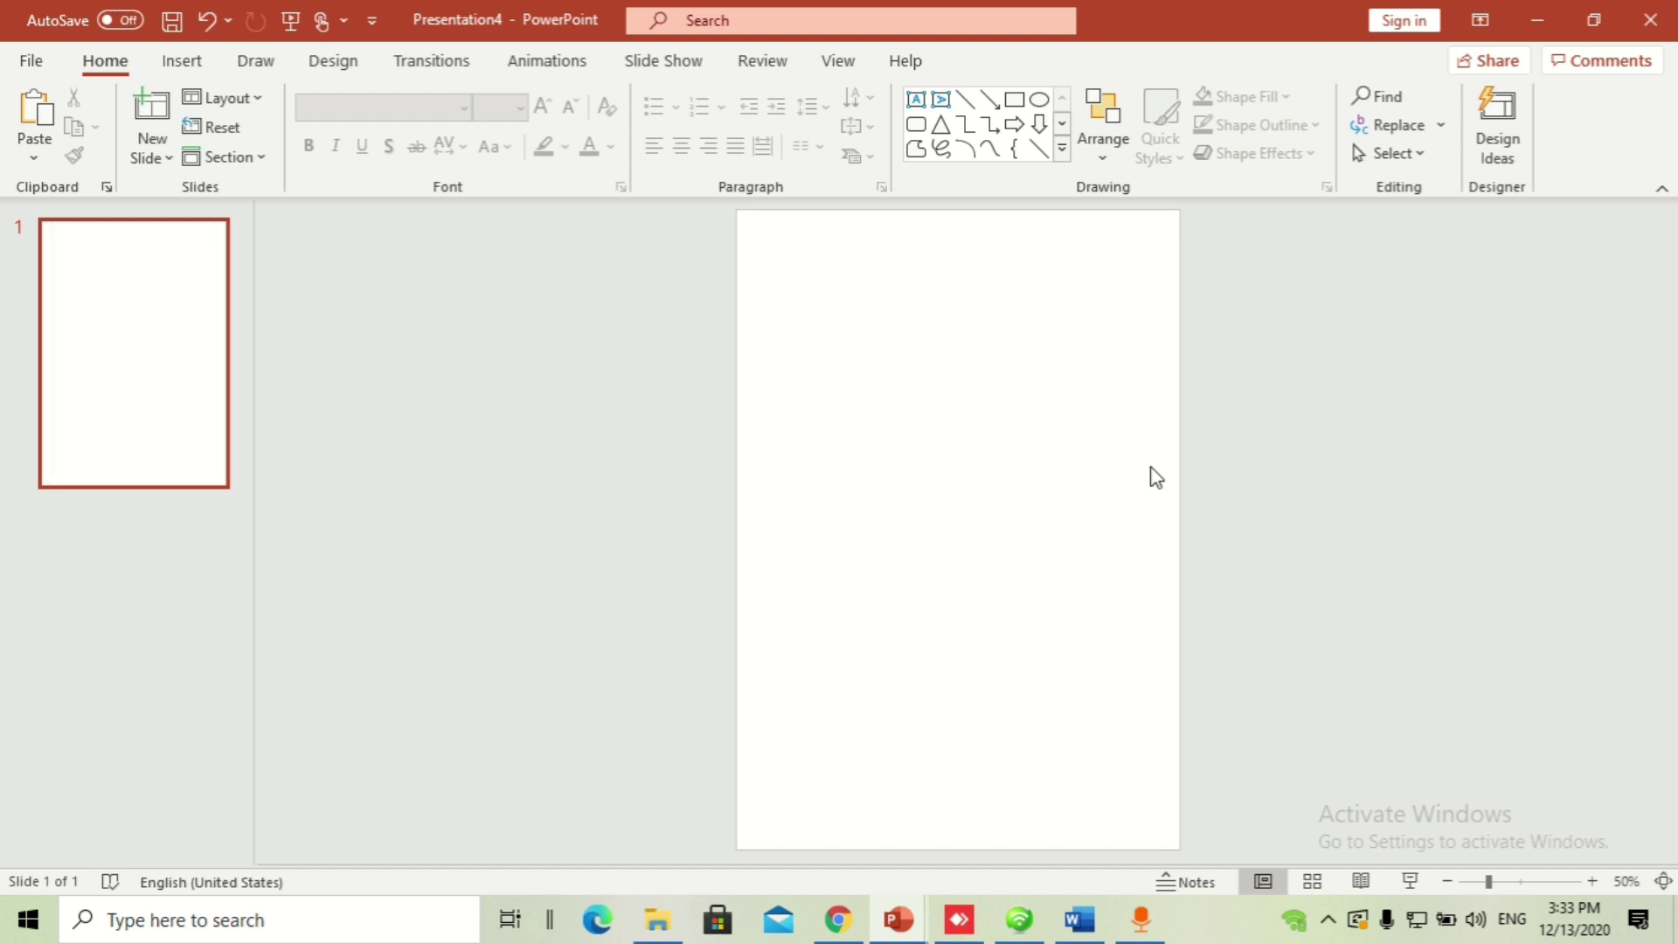
pyautogui.hotkey('ctrl', 'z')
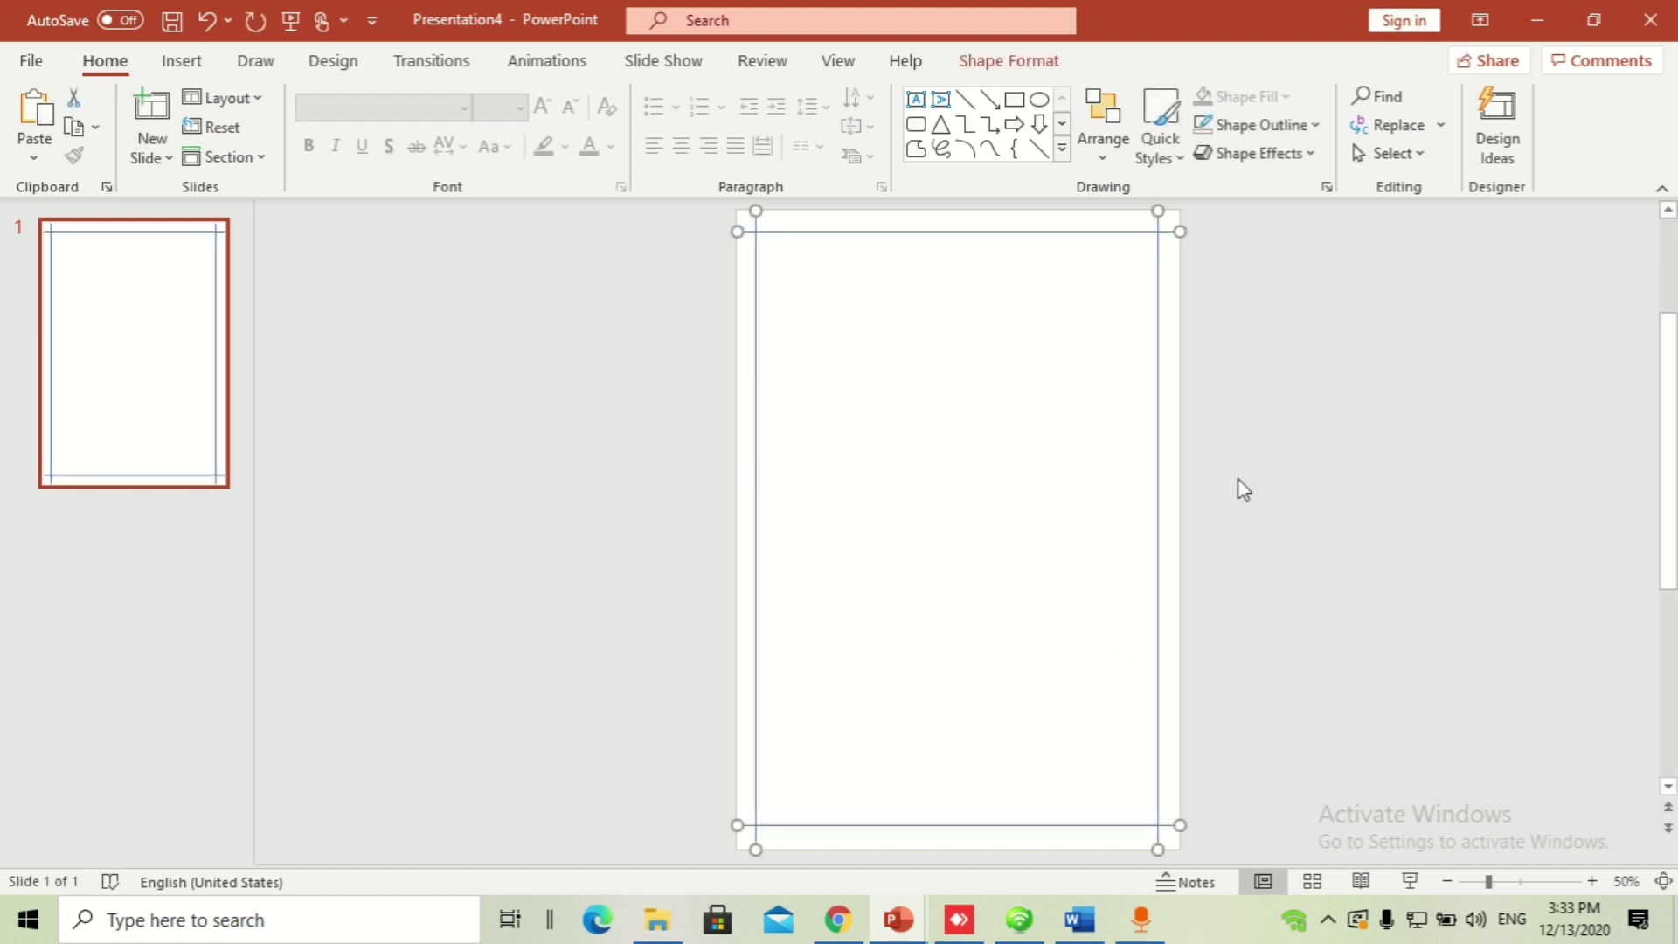
pyautogui.click(1239, 487)
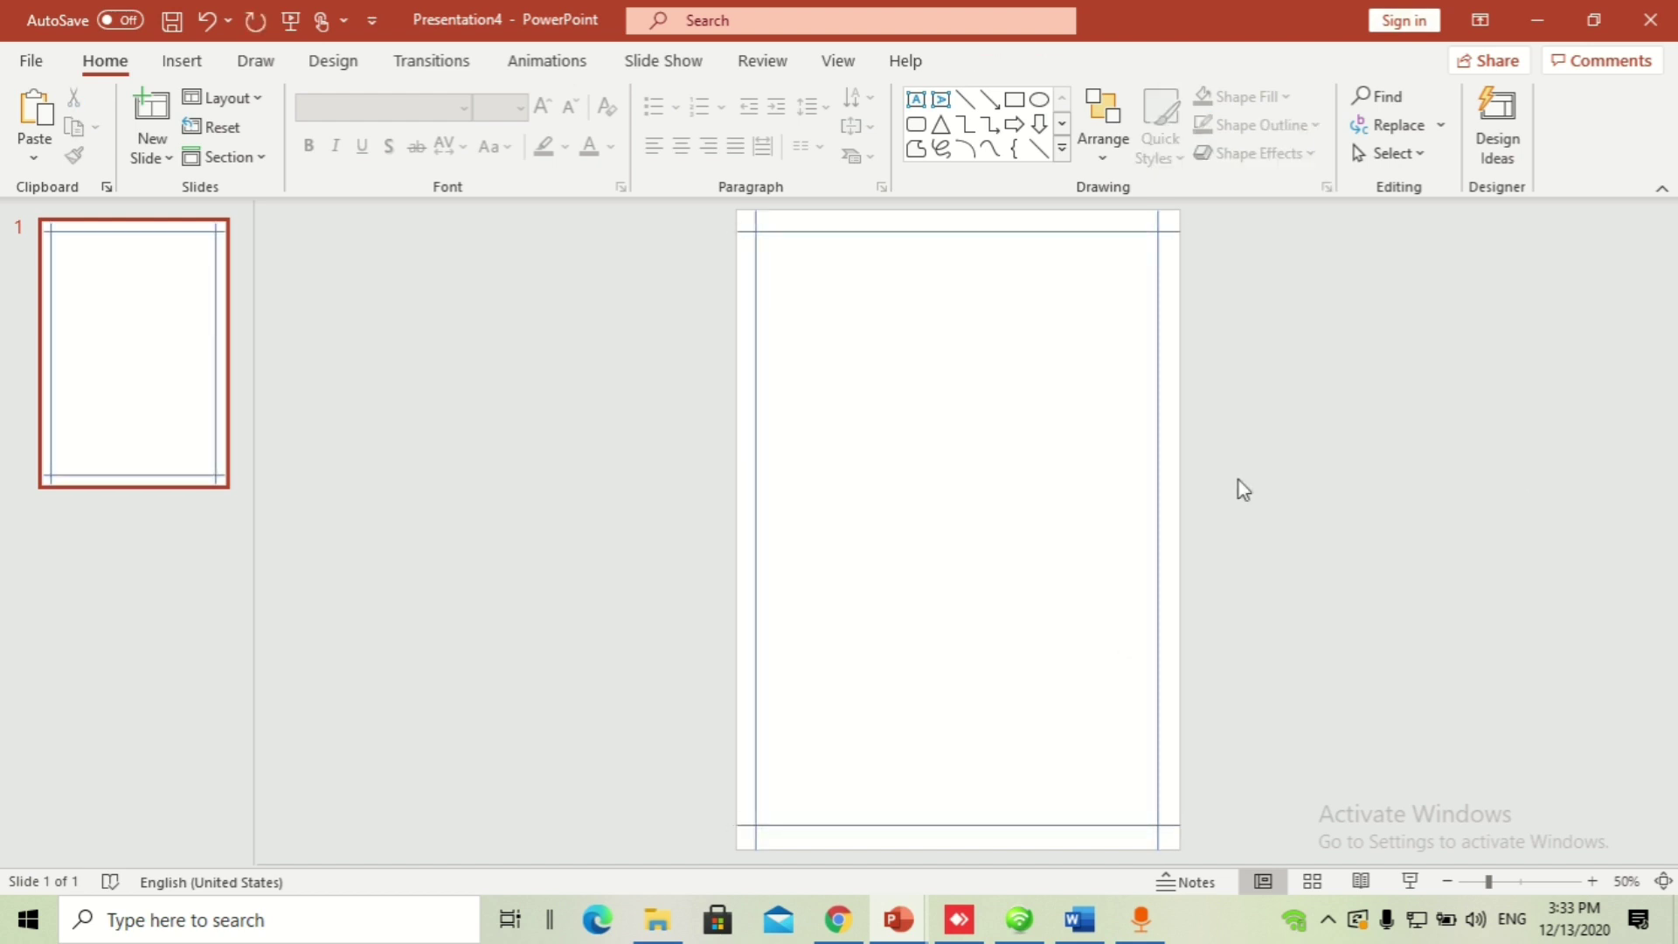
pyautogui.click(755, 440)
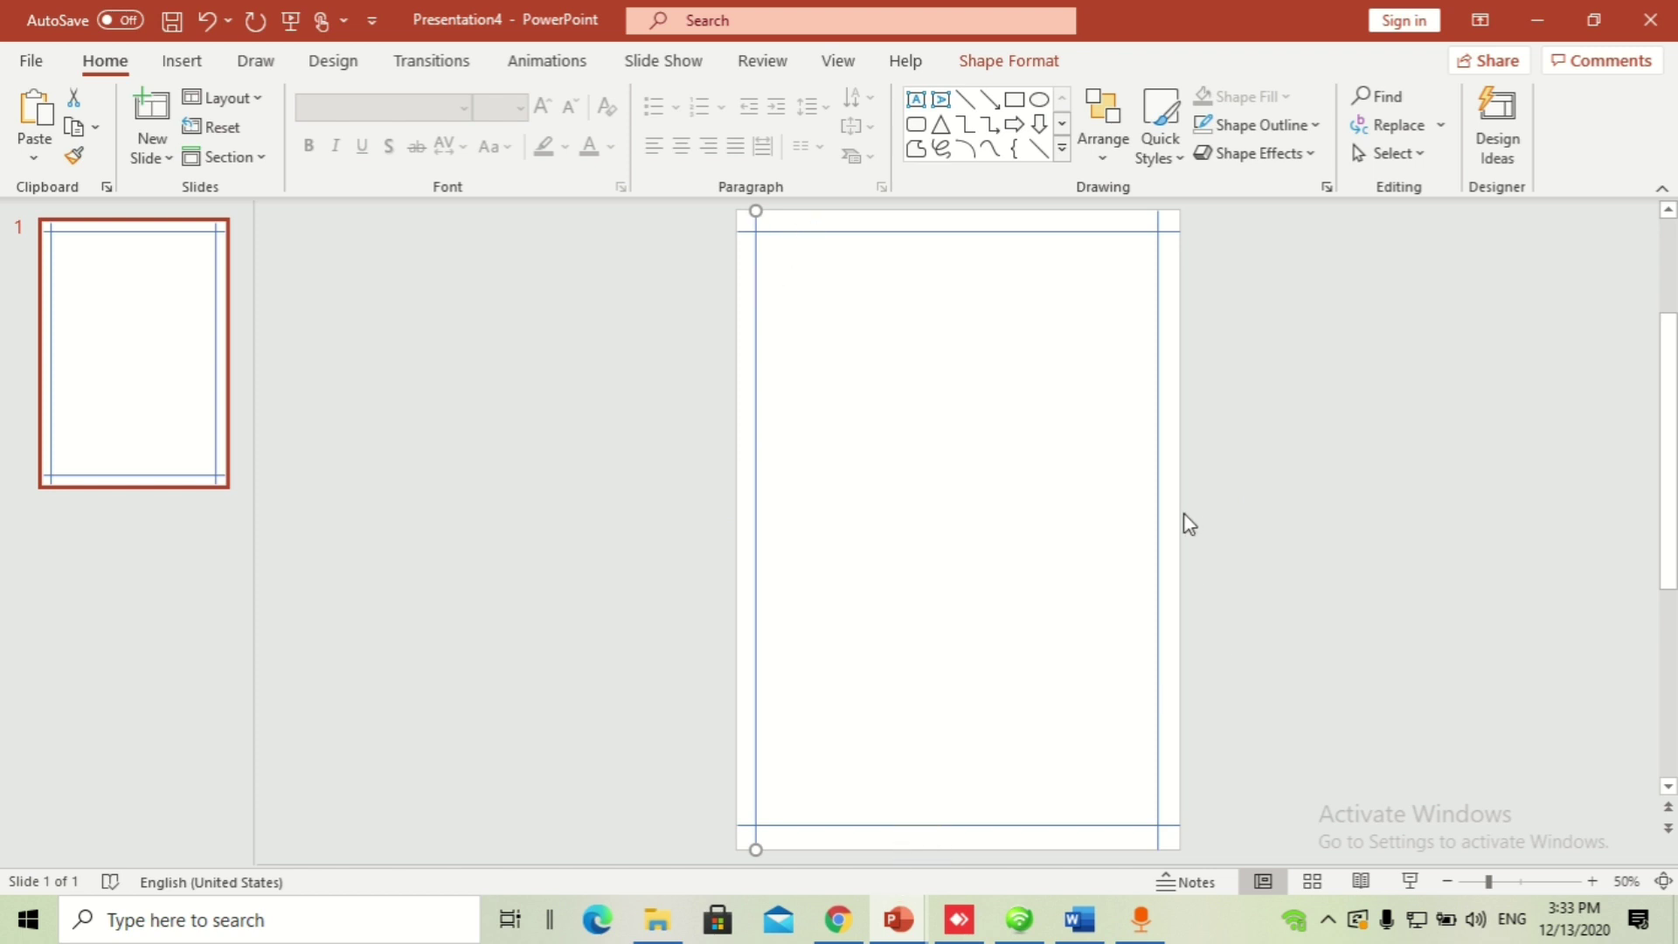
# Step: Add a text box near the page's top-left reading 'PERSONAL INFORMATION'
pyautogui.click(183, 62)
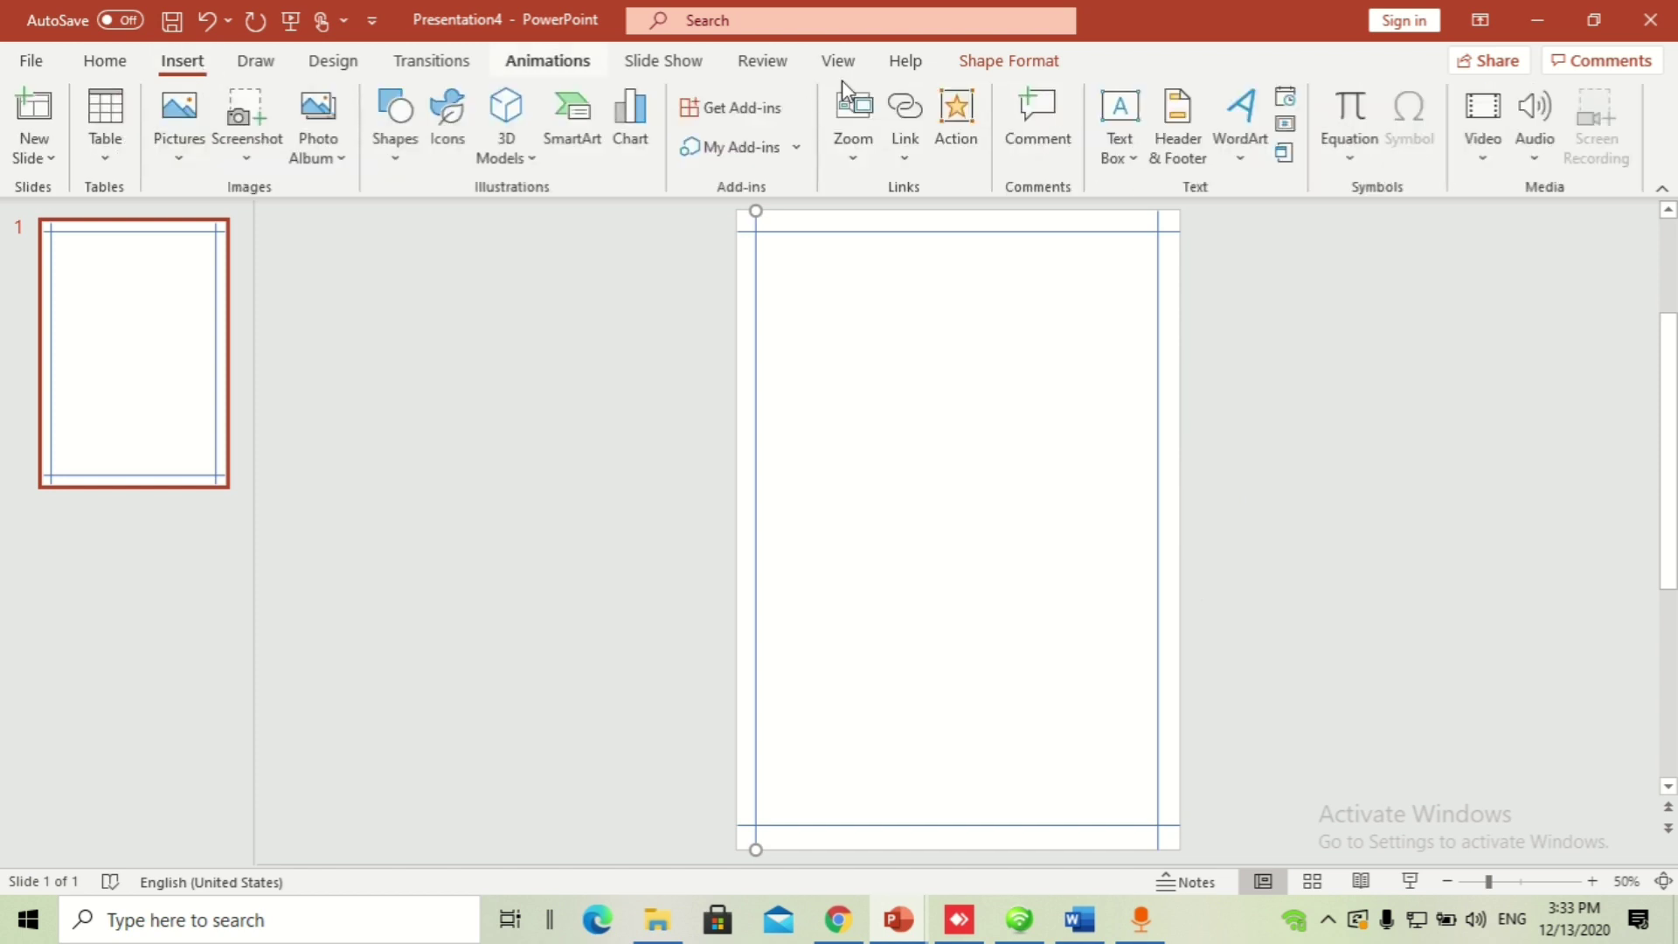
pyautogui.click(1120, 109)
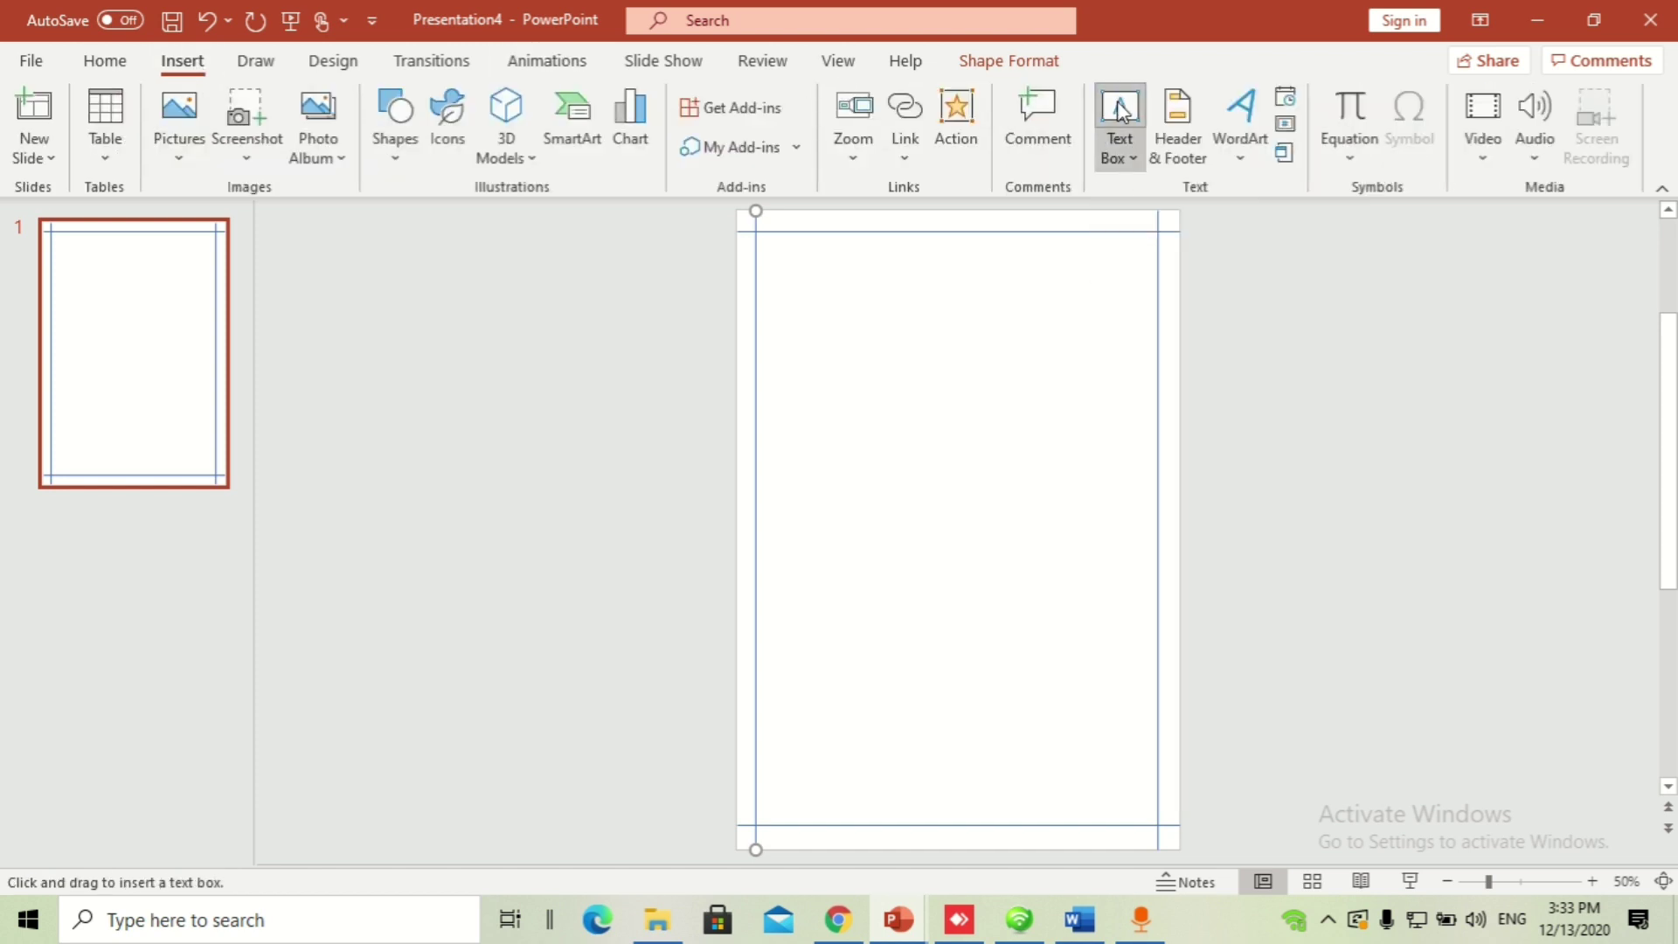
pyautogui.click(786, 277)
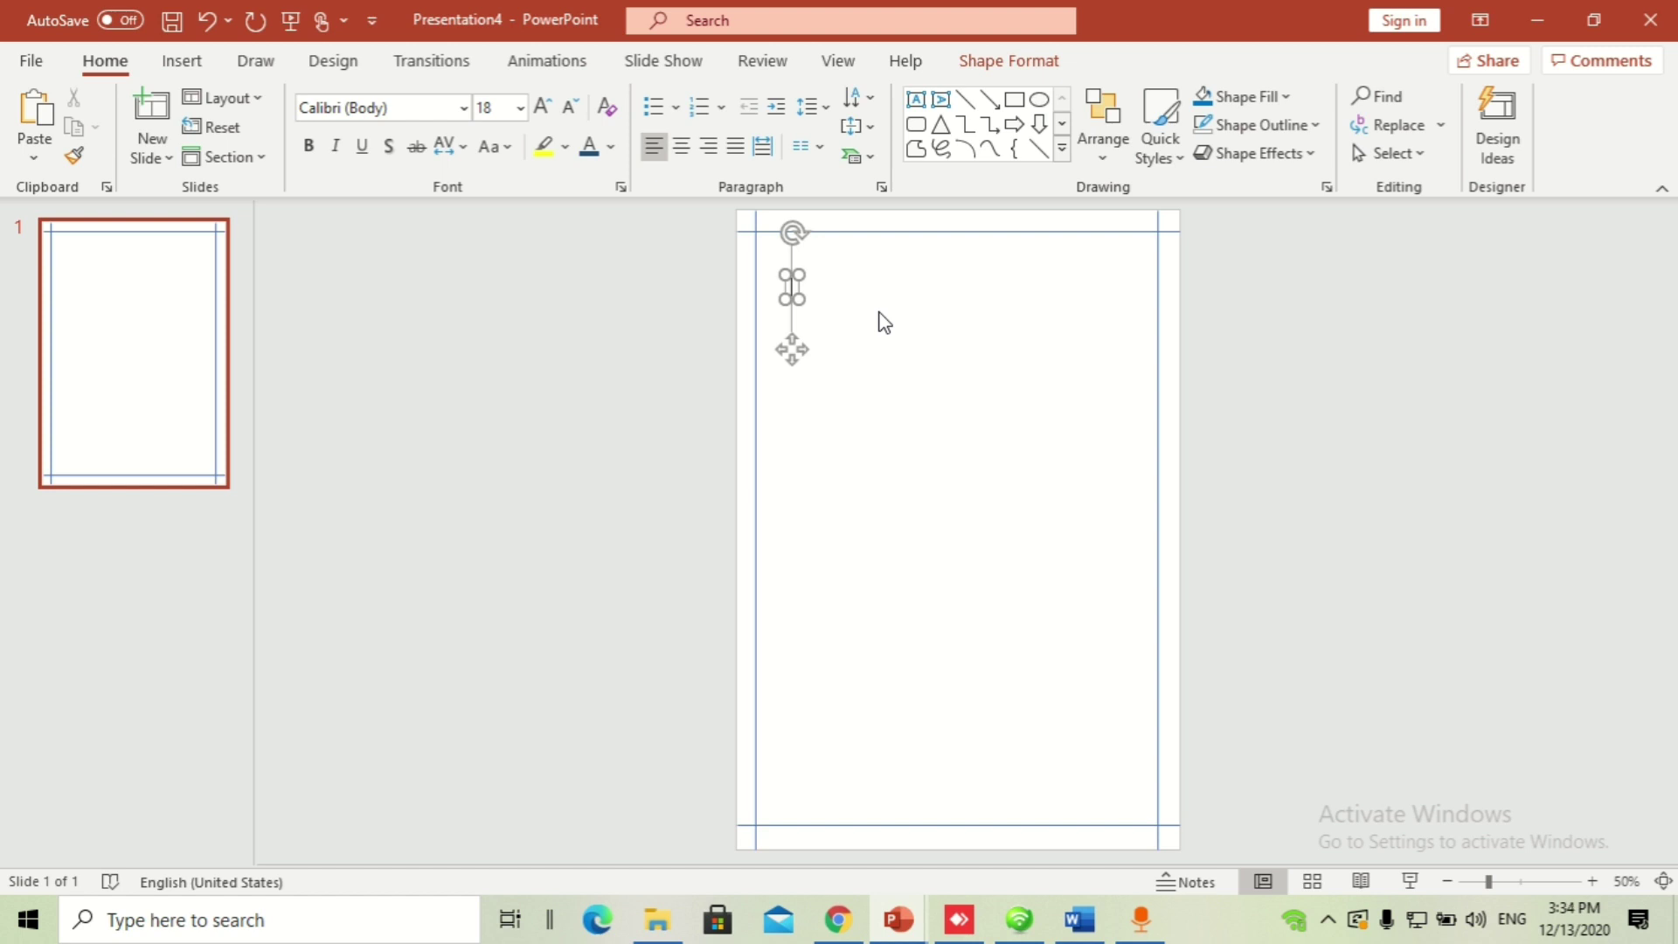
pyautogui.write('personal')
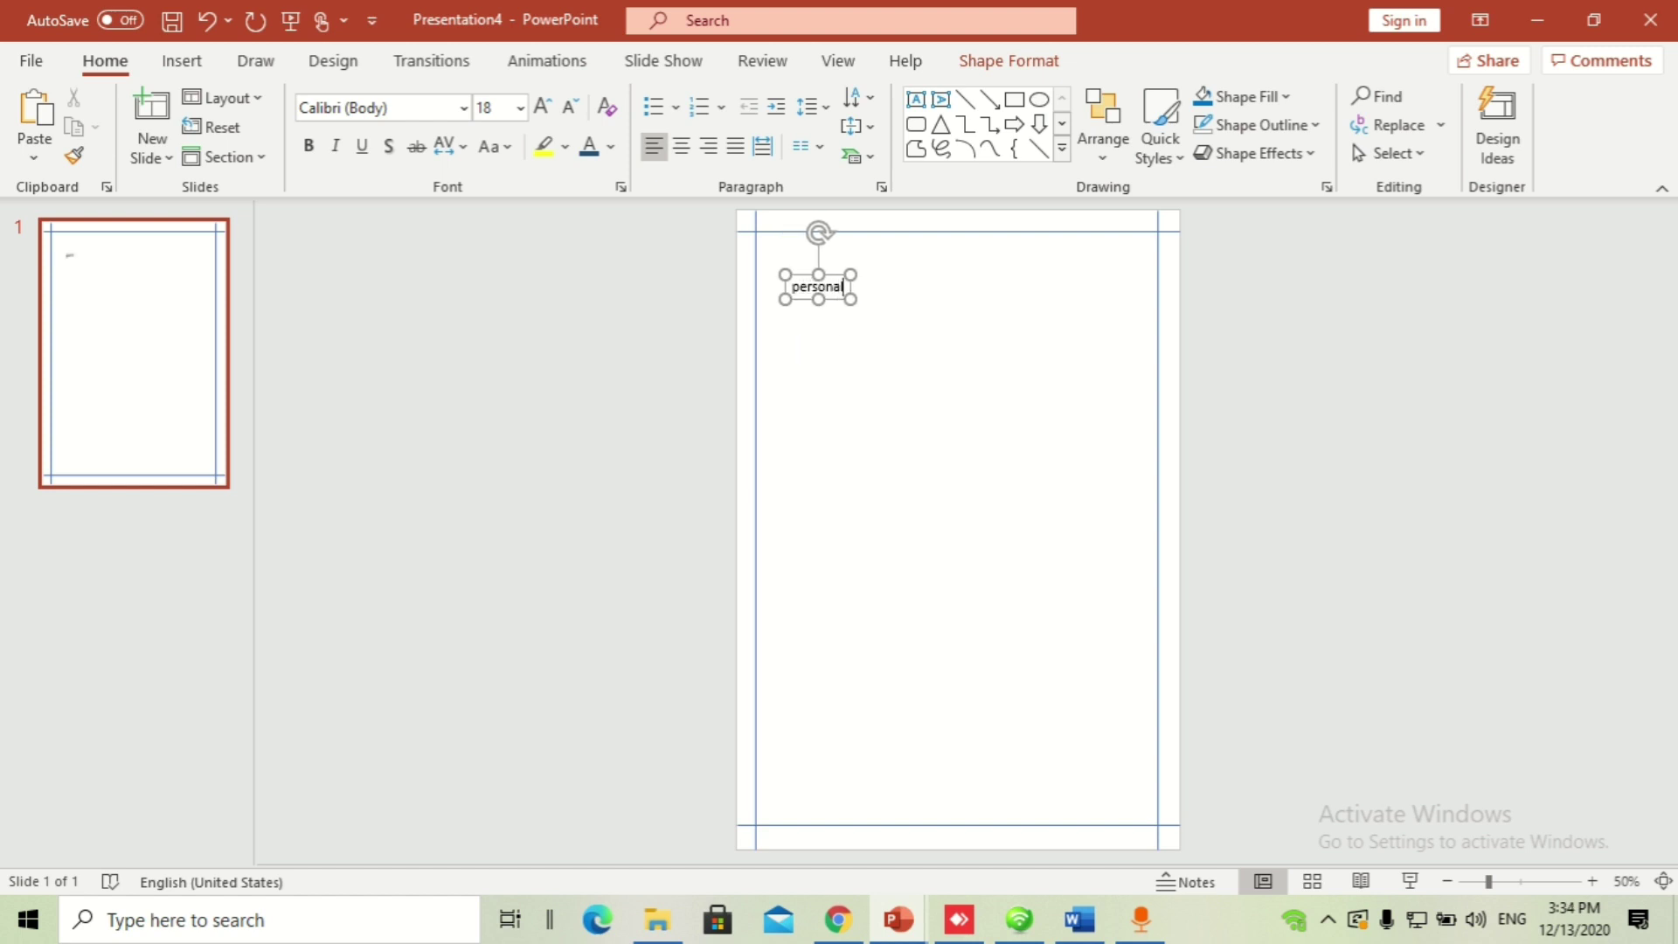
pyautogui.scroll(8, 879, 316)
pyautogui.hotkey('ctrl', 'a')
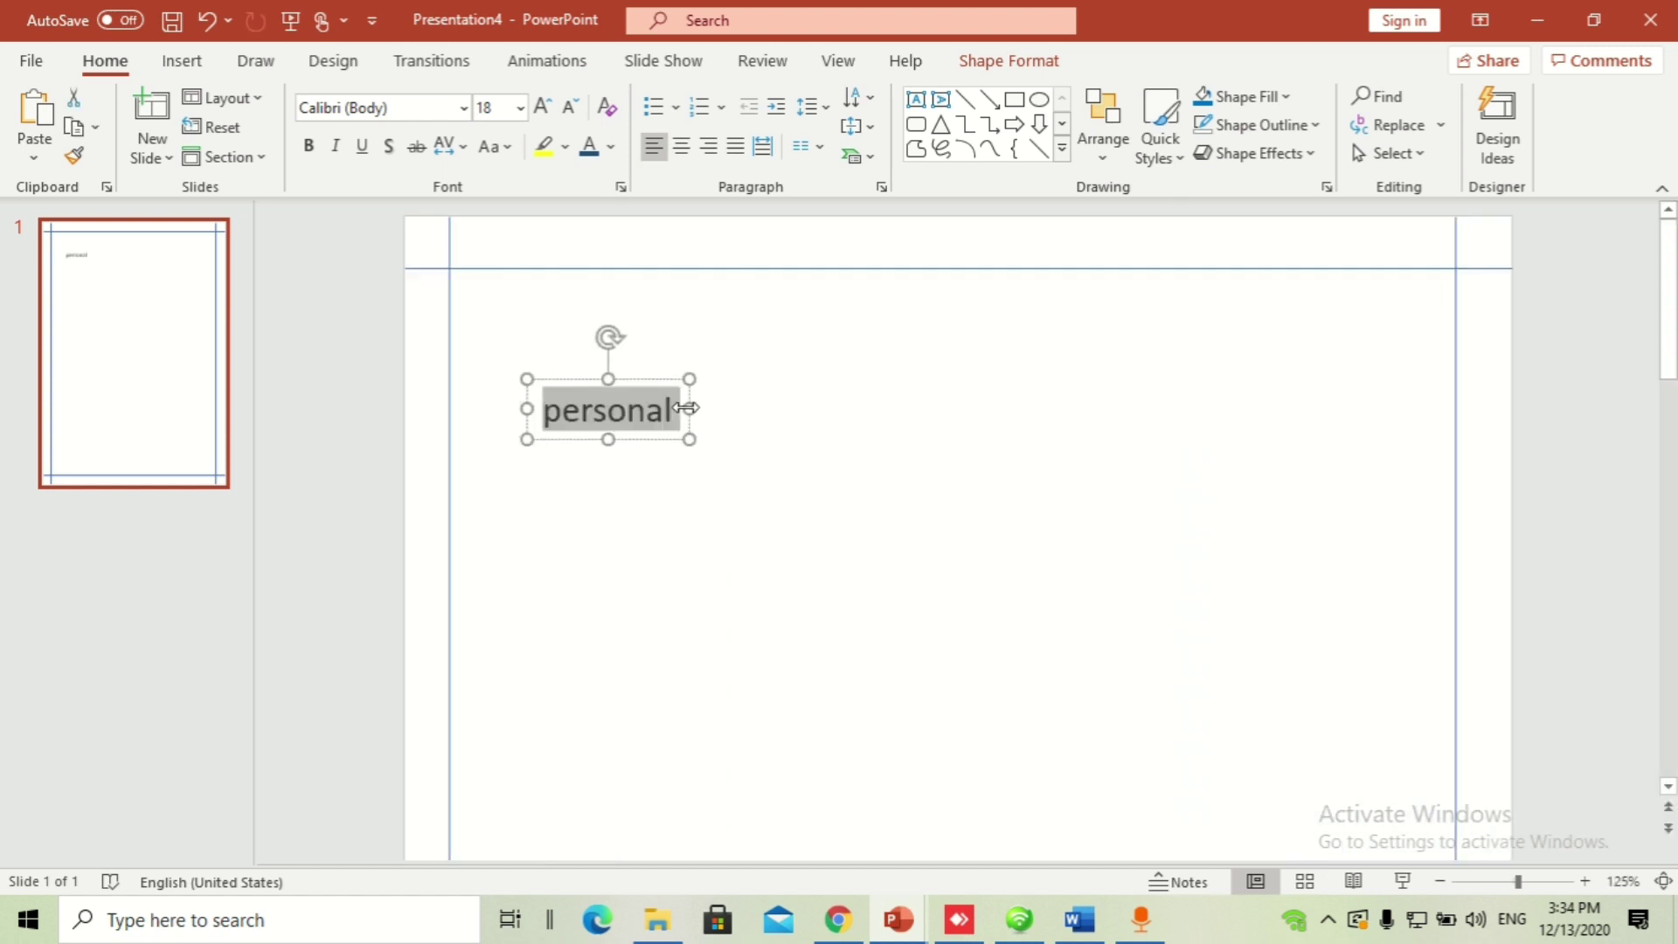
pyautogui.write('PERSO')
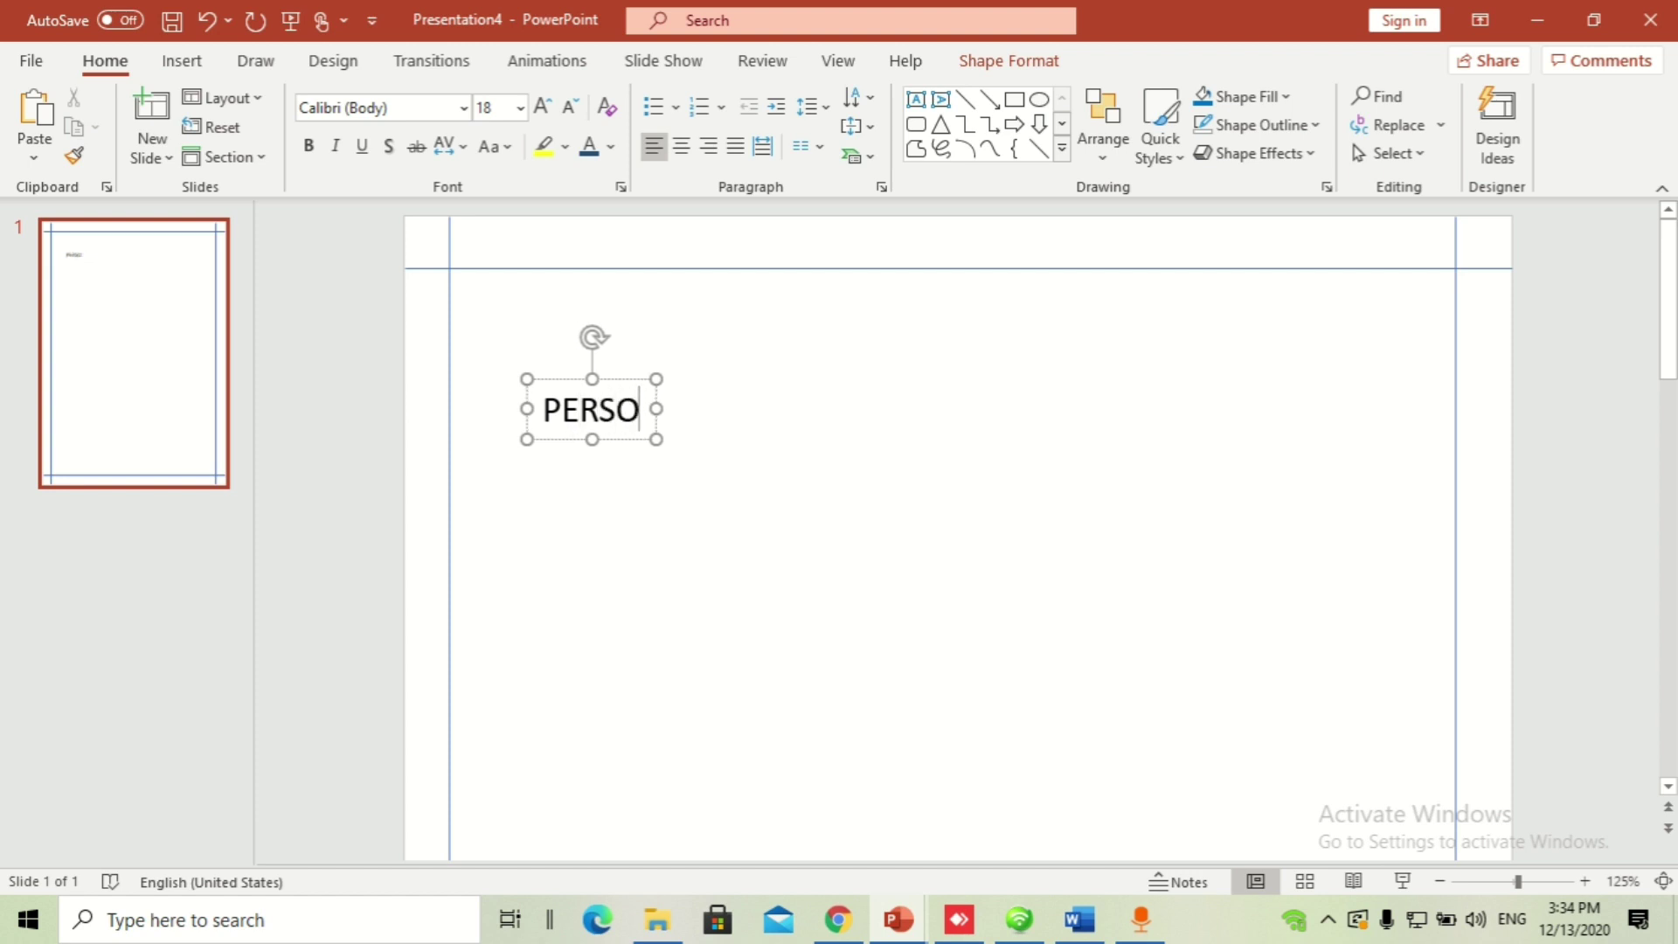
pyautogui.write('NAL INFO')
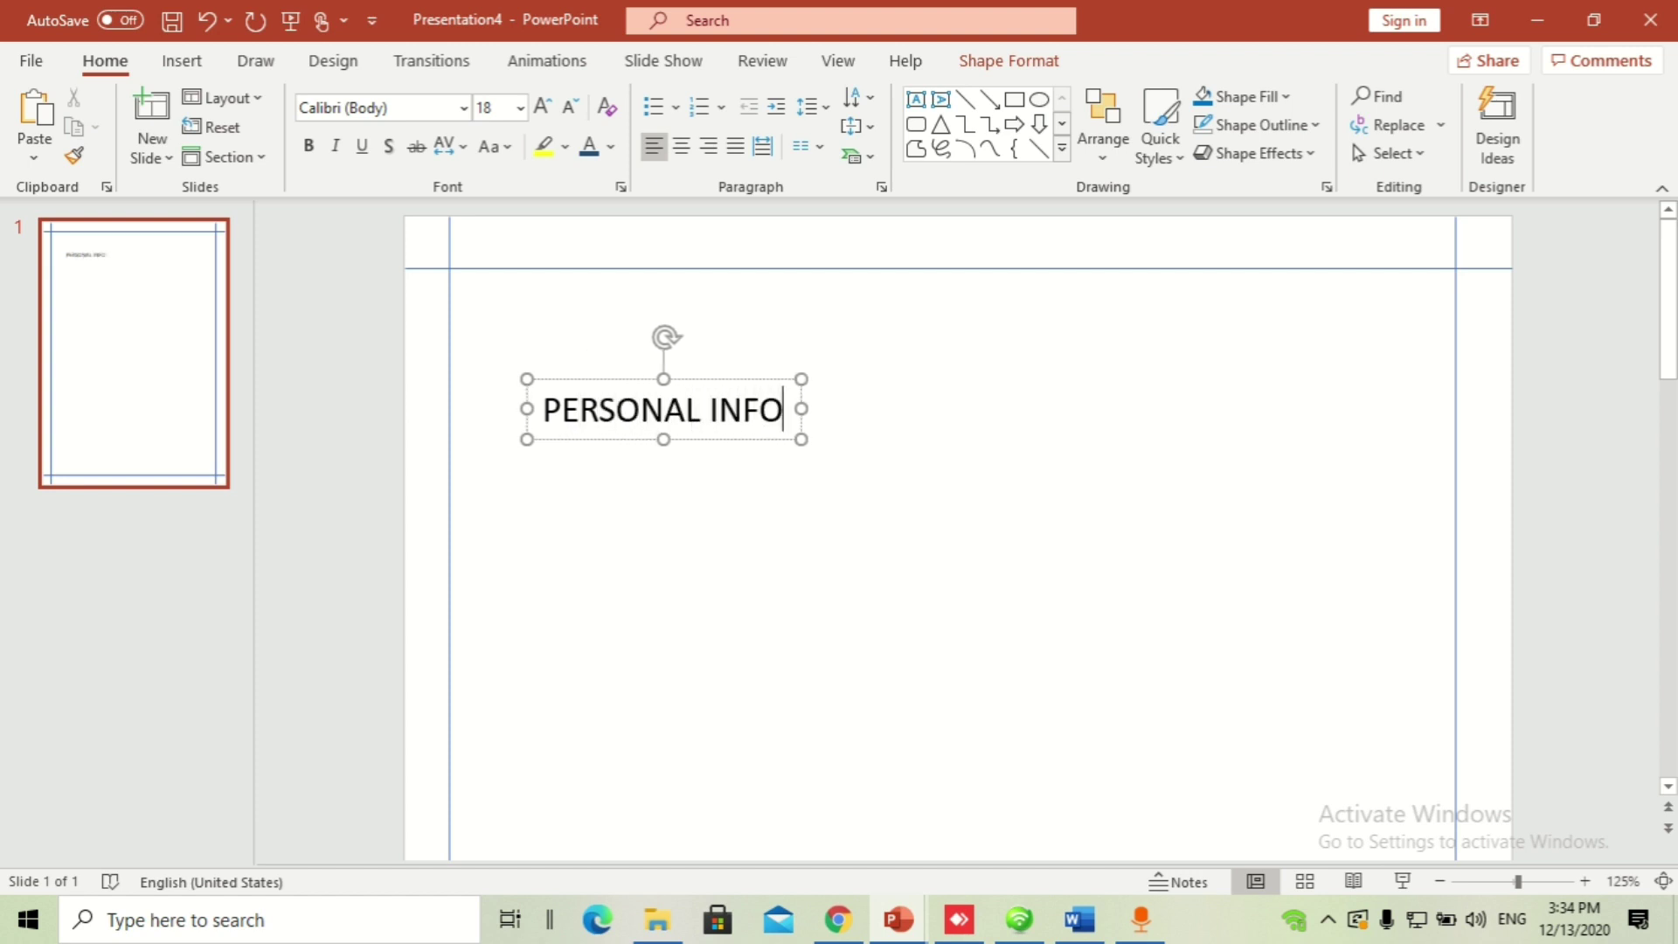
pyautogui.write('RMATION')
# Step: Set the PERSONAL INFORMATION heading's font to Arial
pyautogui.hotkey('ctrl', 'a')
pyautogui.click(429, 102)
pyautogui.write('Arial')
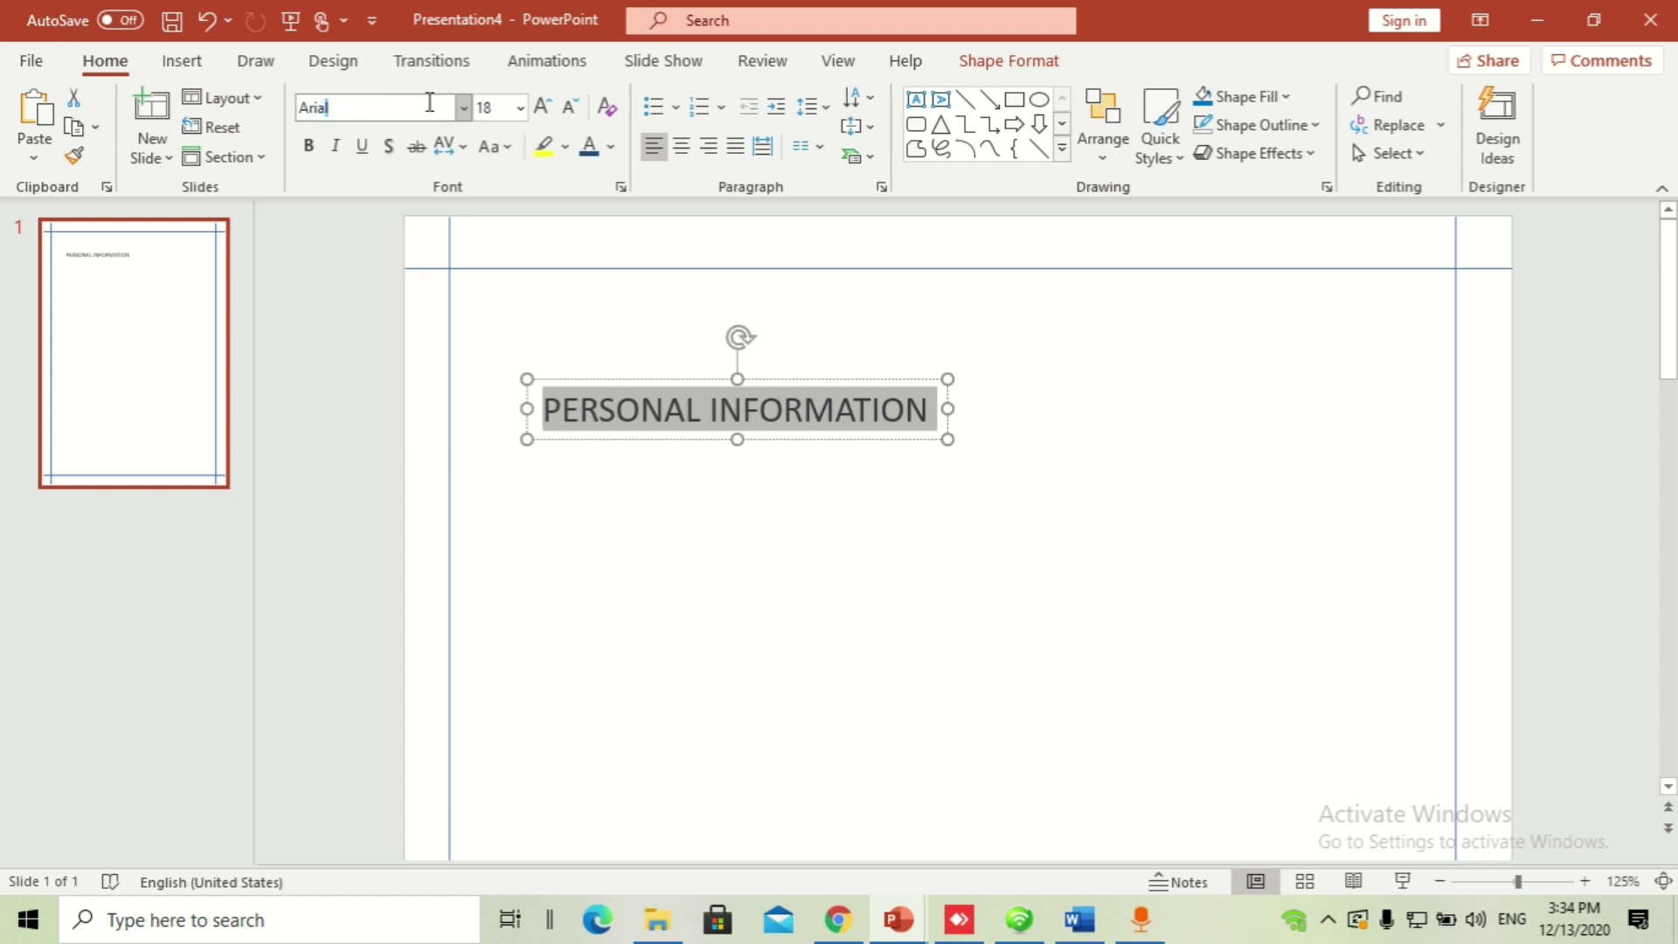
pyautogui.press('Return')
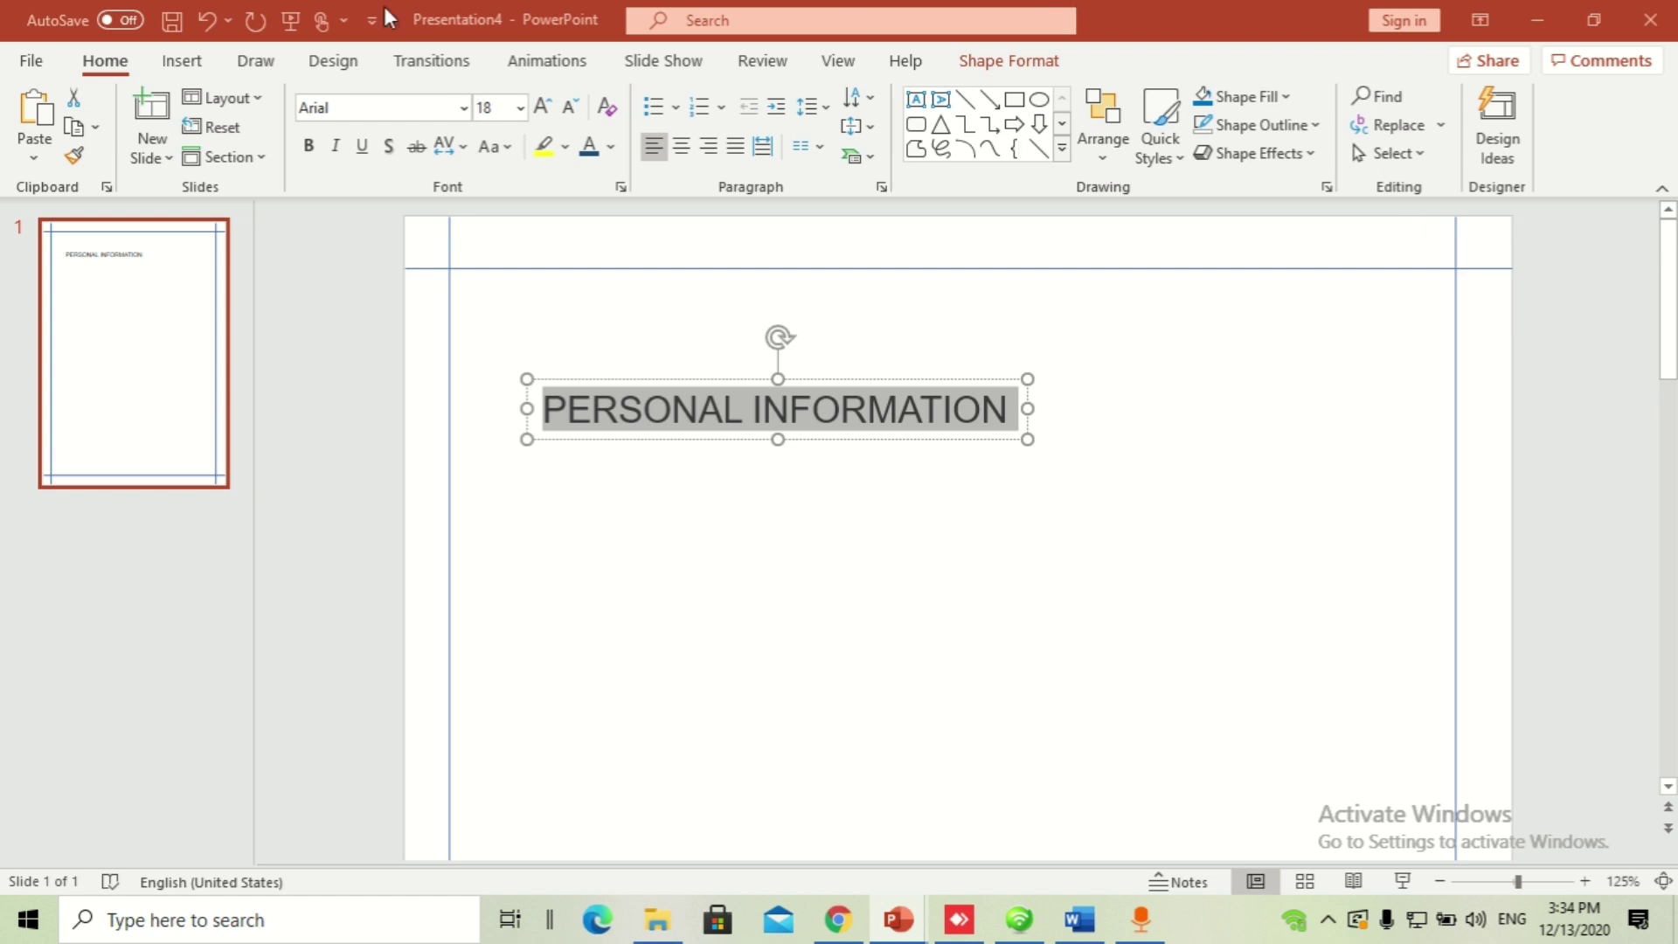
# Step: Make the heading 9 pt and blue, and move it against the top-left margin lines
pyautogui.click(495, 108)
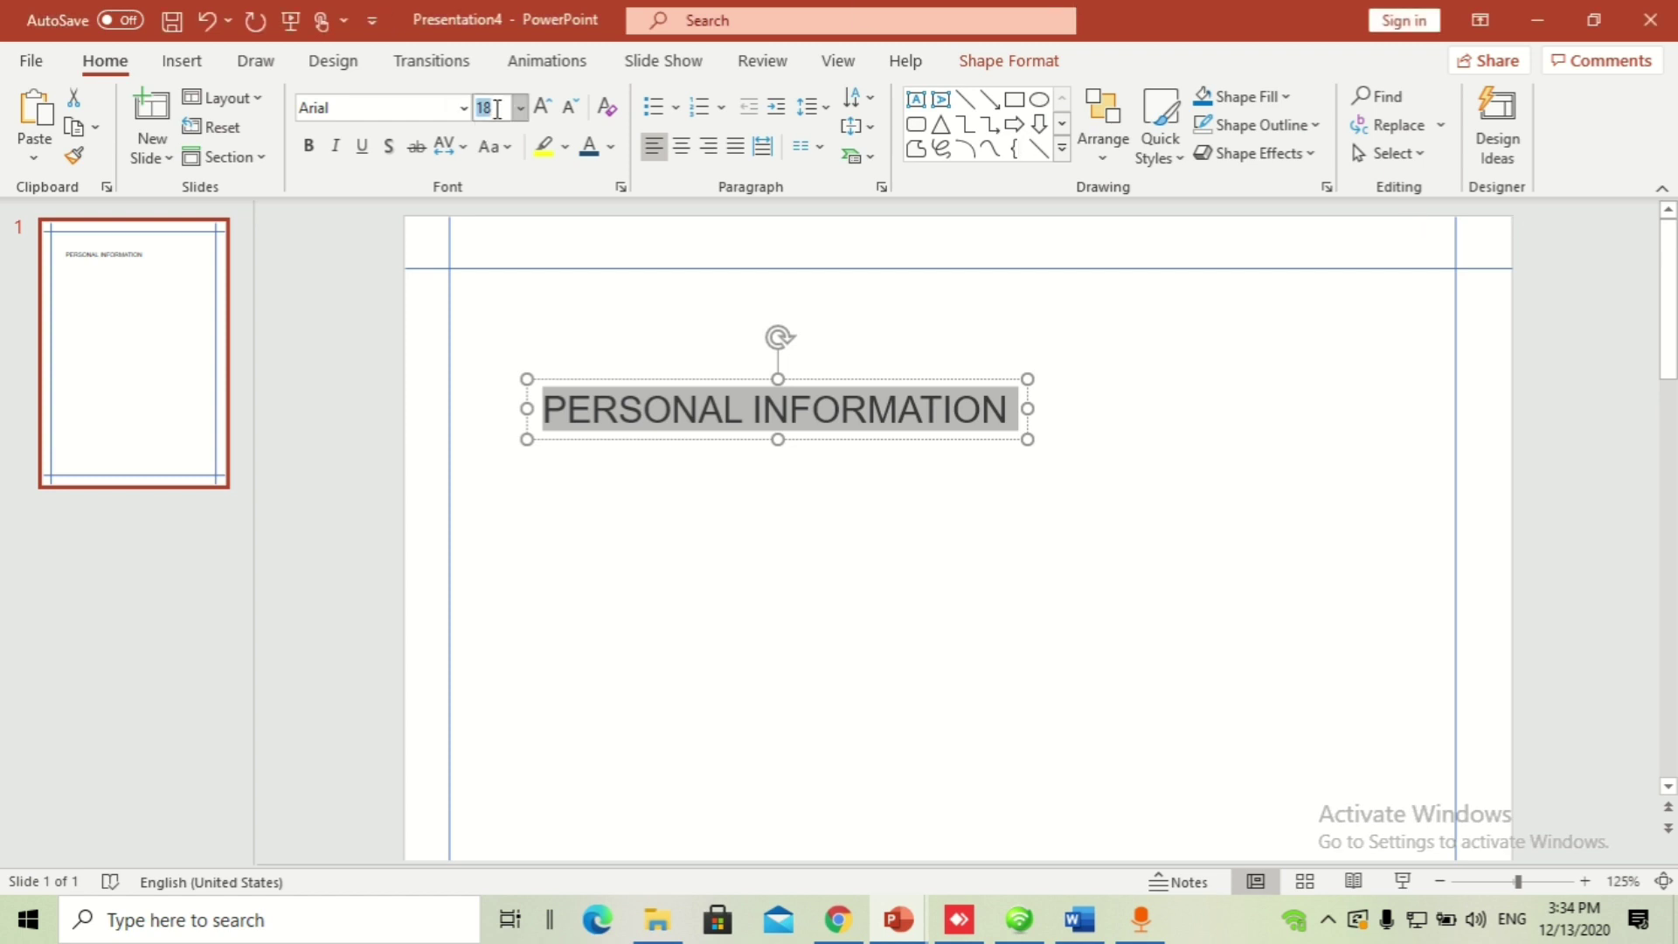
pyautogui.write('9')
pyautogui.press('Return')
pyautogui.click(718, 374)
pyautogui.moveTo(717, 374); pyautogui.dragTo(643, 286)
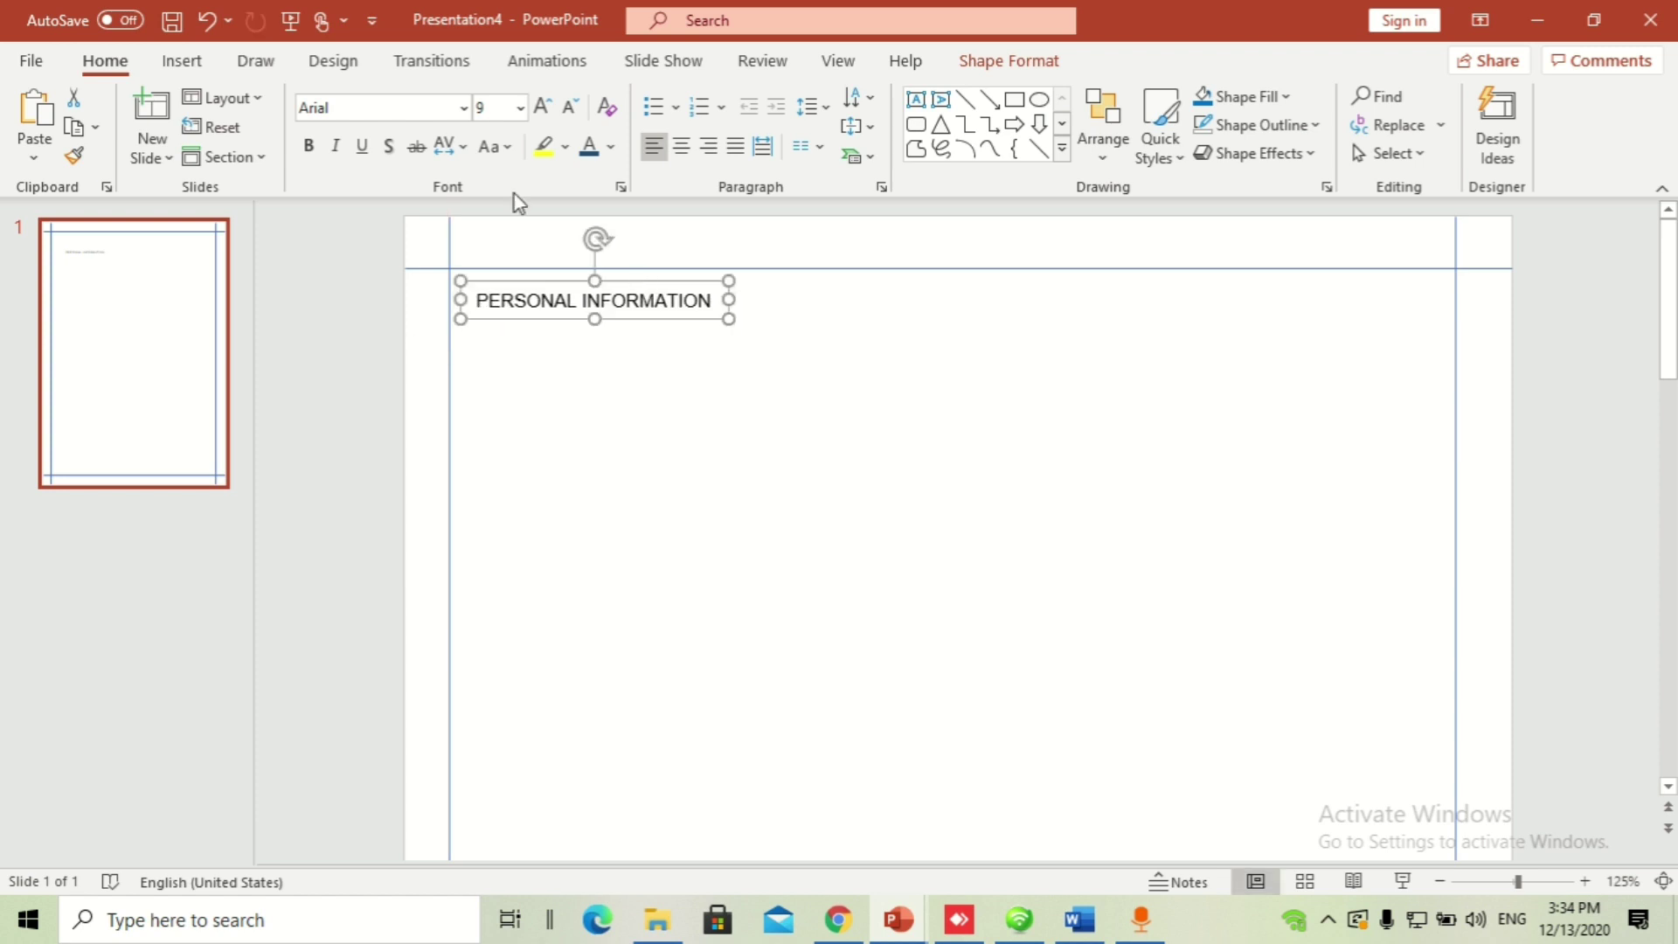
pyautogui.click(609, 147)
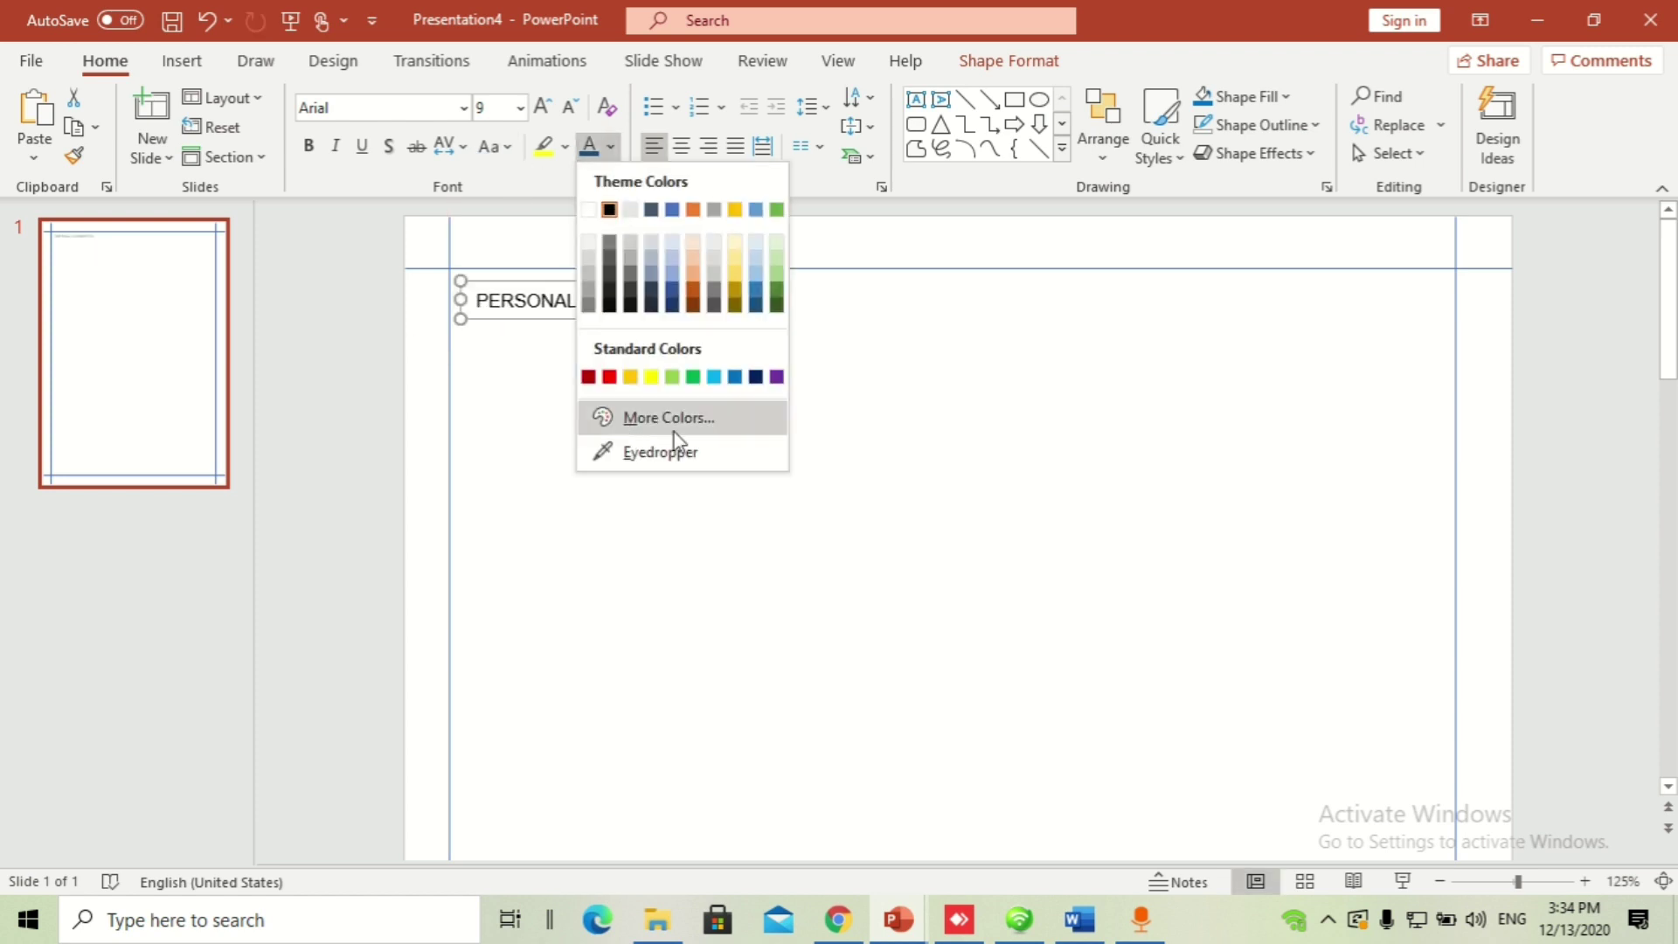
pyautogui.click(734, 379)
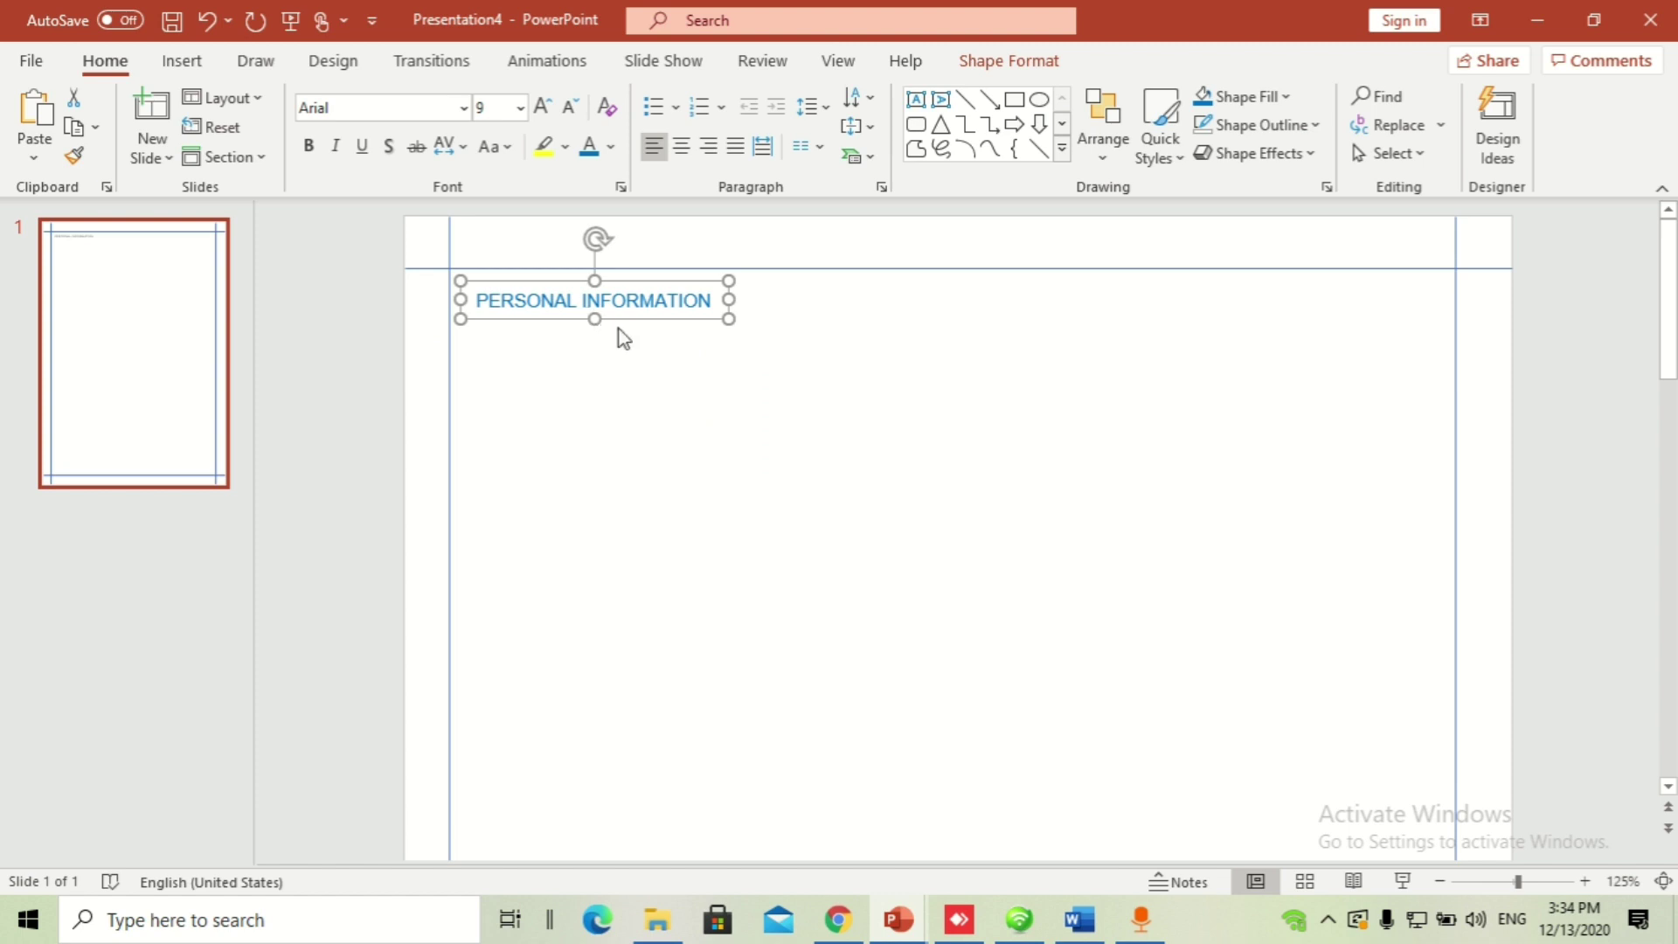
pyautogui.moveTo(625, 320); pyautogui.dragTo(622, 319)
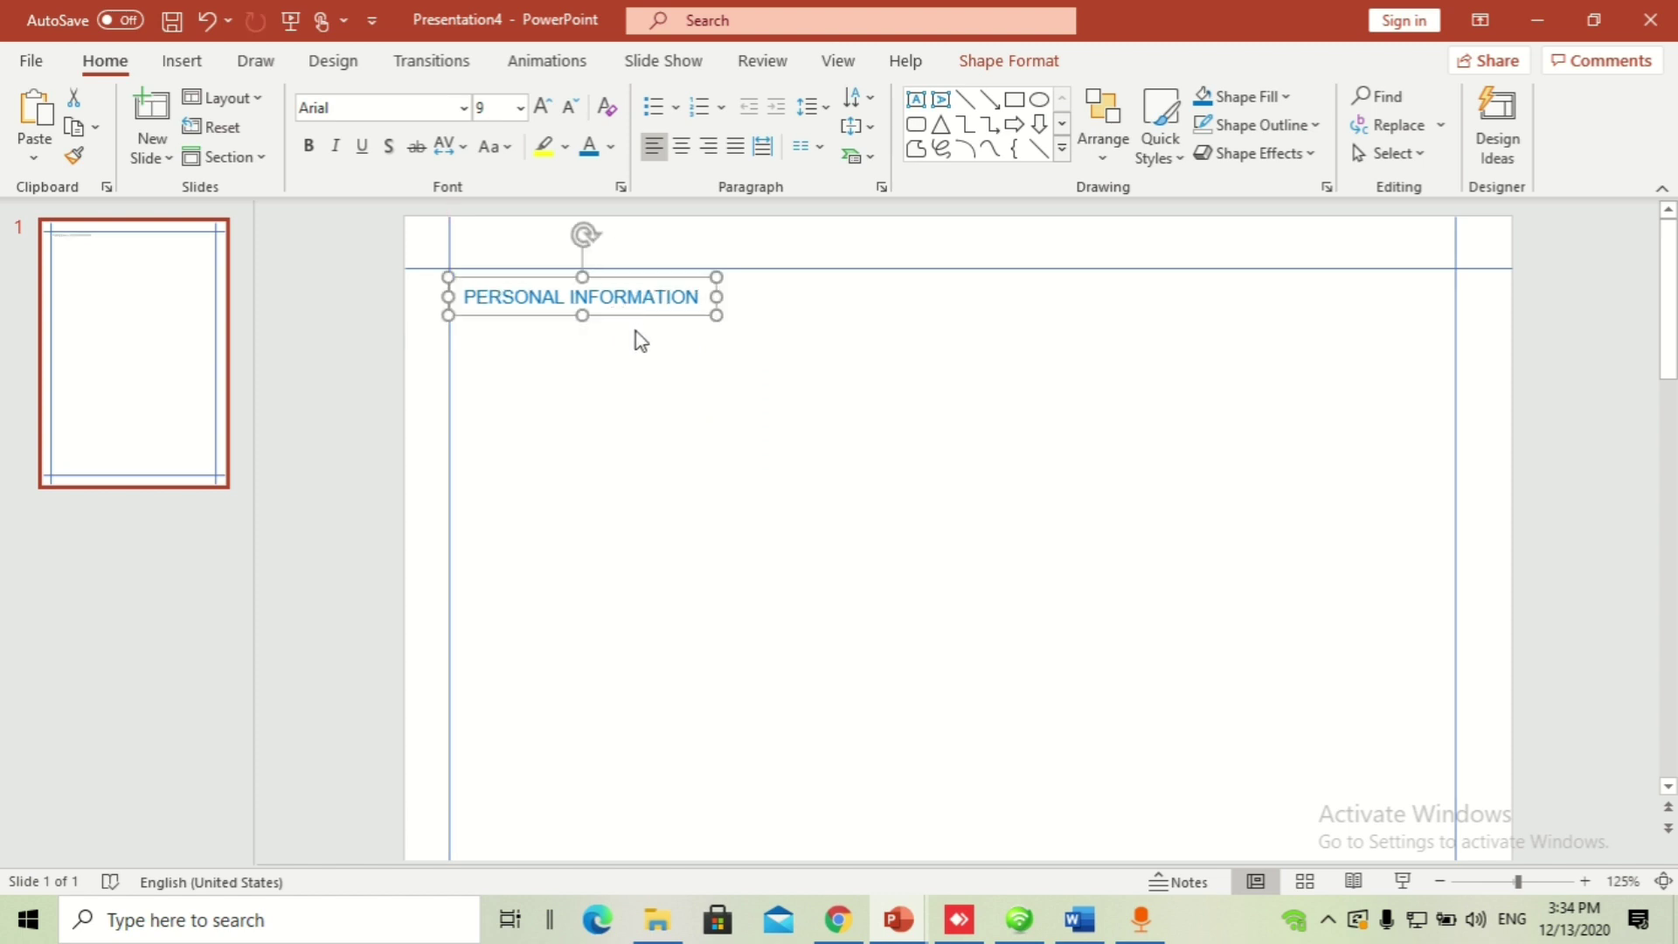
pyautogui.click(514, 350)
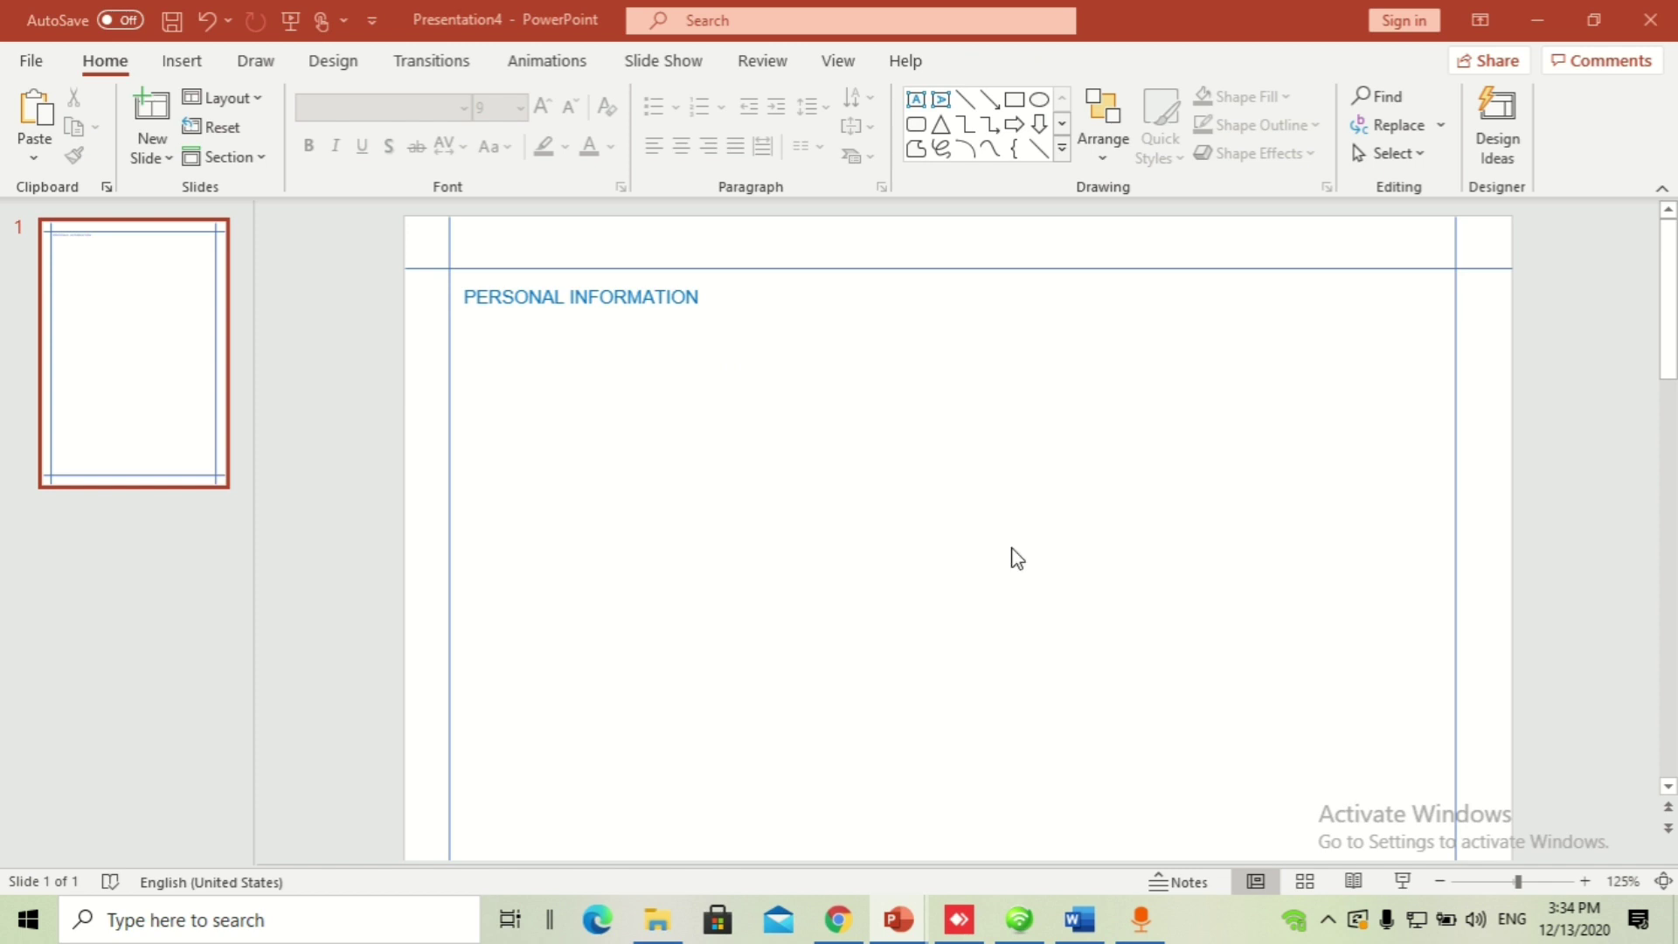
# Step: Paste the portrait photo and position it just beneath the PERSONAL INFORMATION heading
pyautogui.hotkey('ctrl', 'v')
pyautogui.click(835, 486)
pyautogui.click(610, 399)
pyautogui.moveTo(610, 398); pyautogui.dragTo(628, 397)
pyautogui.click(766, 427)
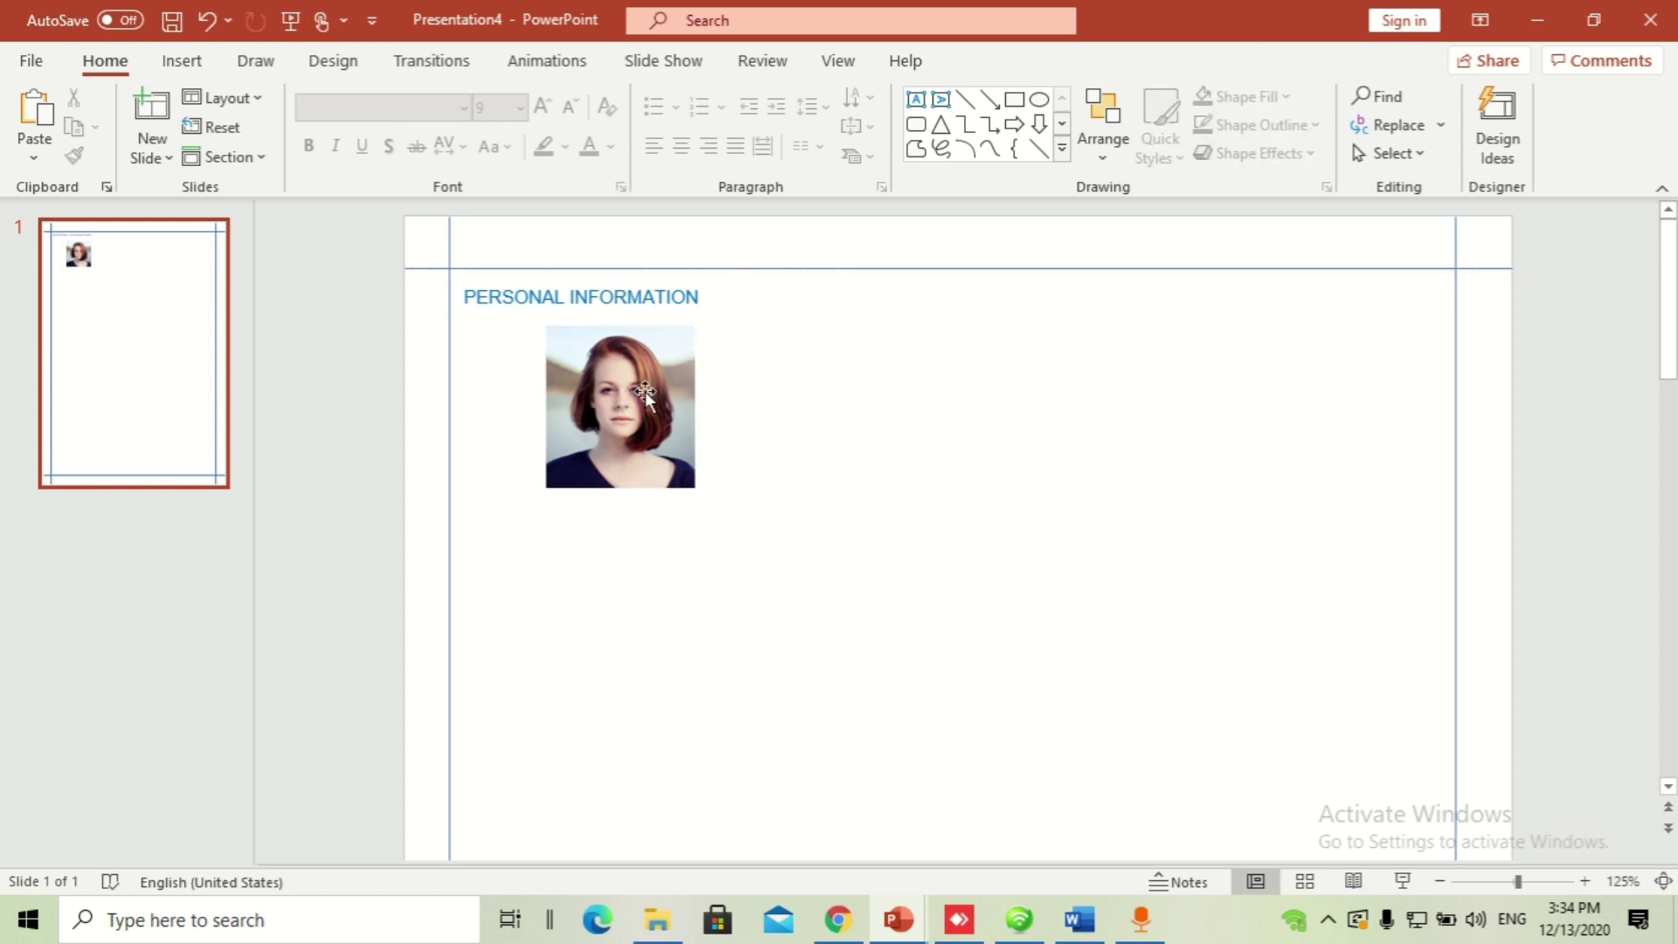
# Step: Check the photo's Picture Format settings, sized 1.1" by 1.01"
pyautogui.click(623, 360)
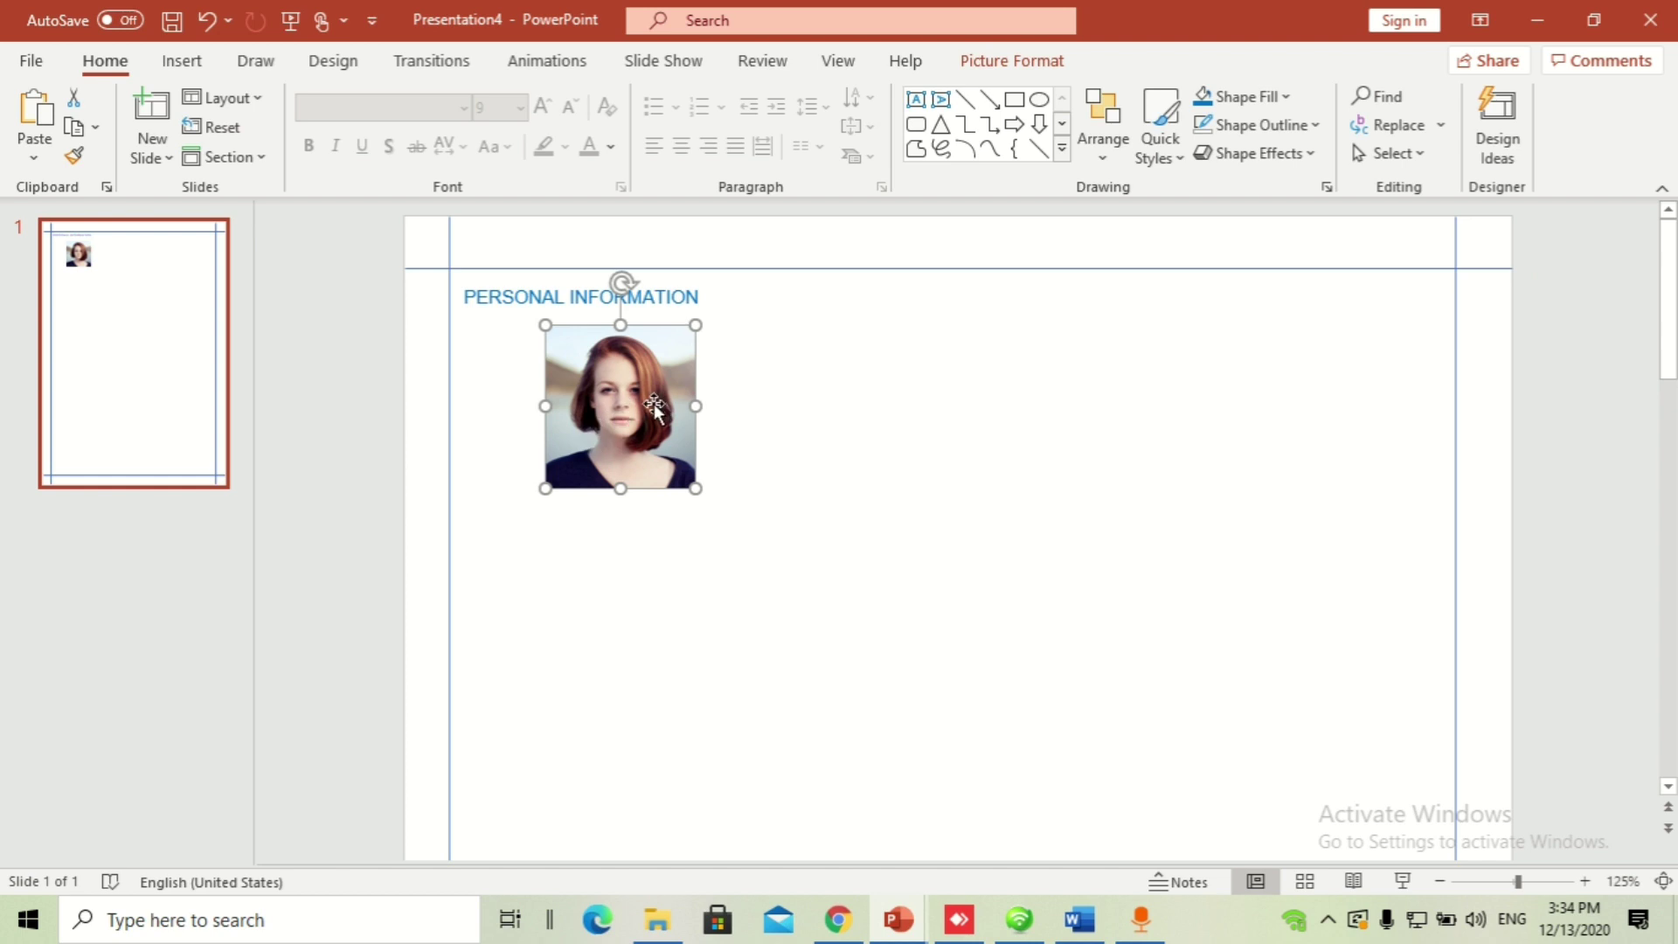
pyautogui.scroll(5, 653, 403)
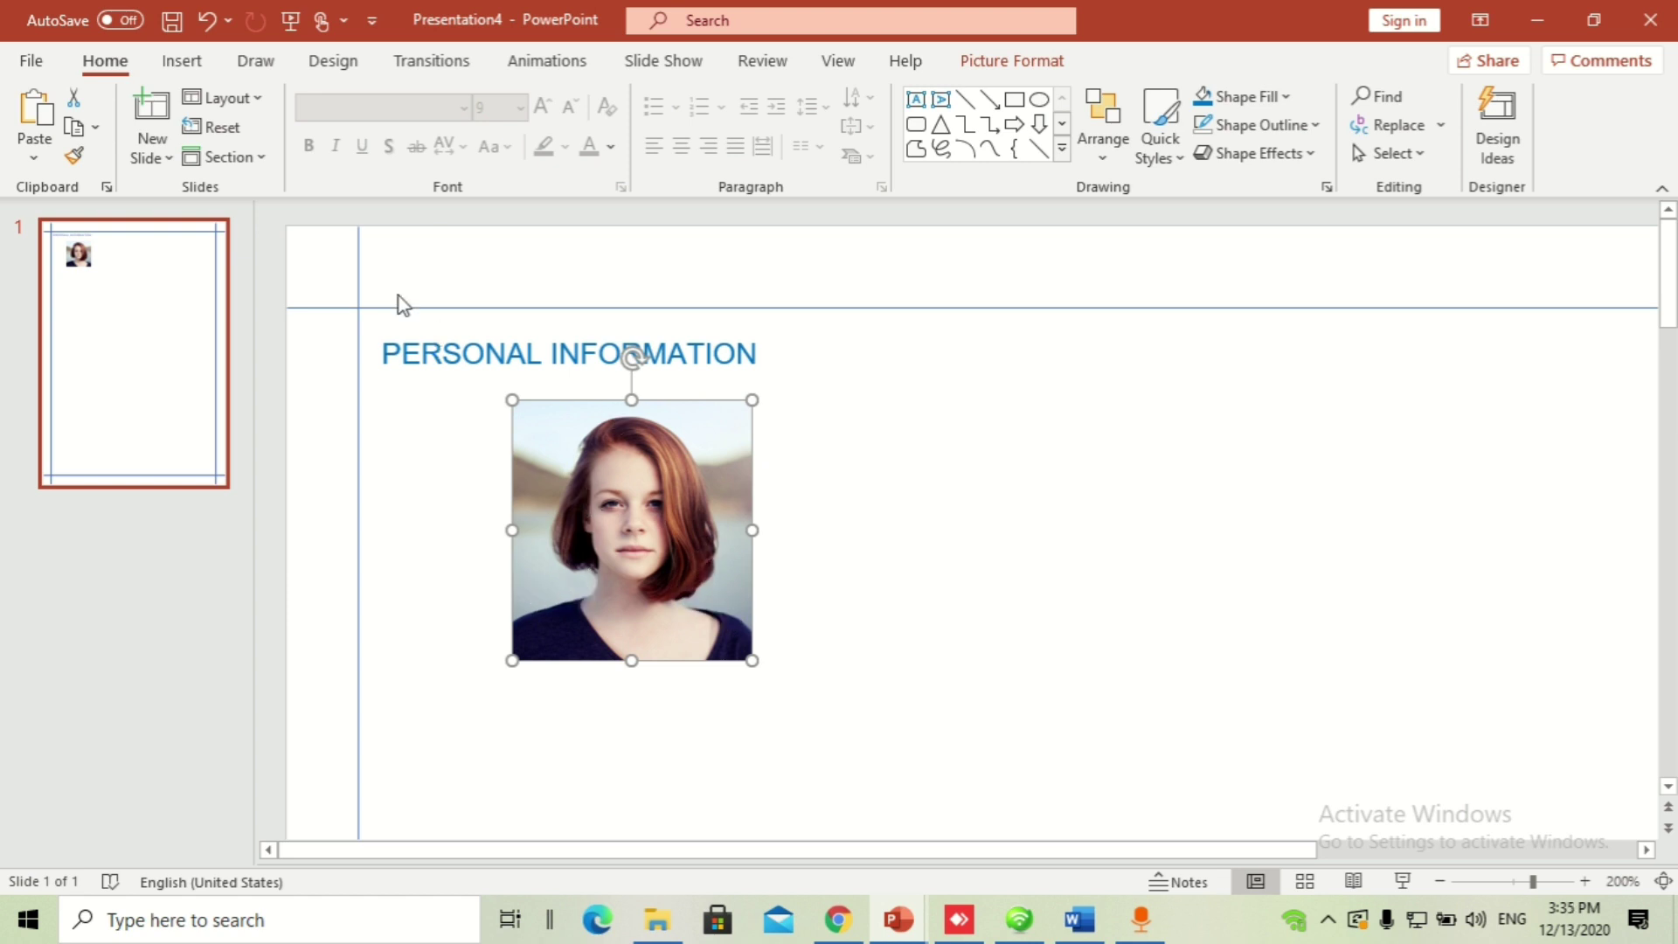
pyautogui.click(1010, 63)
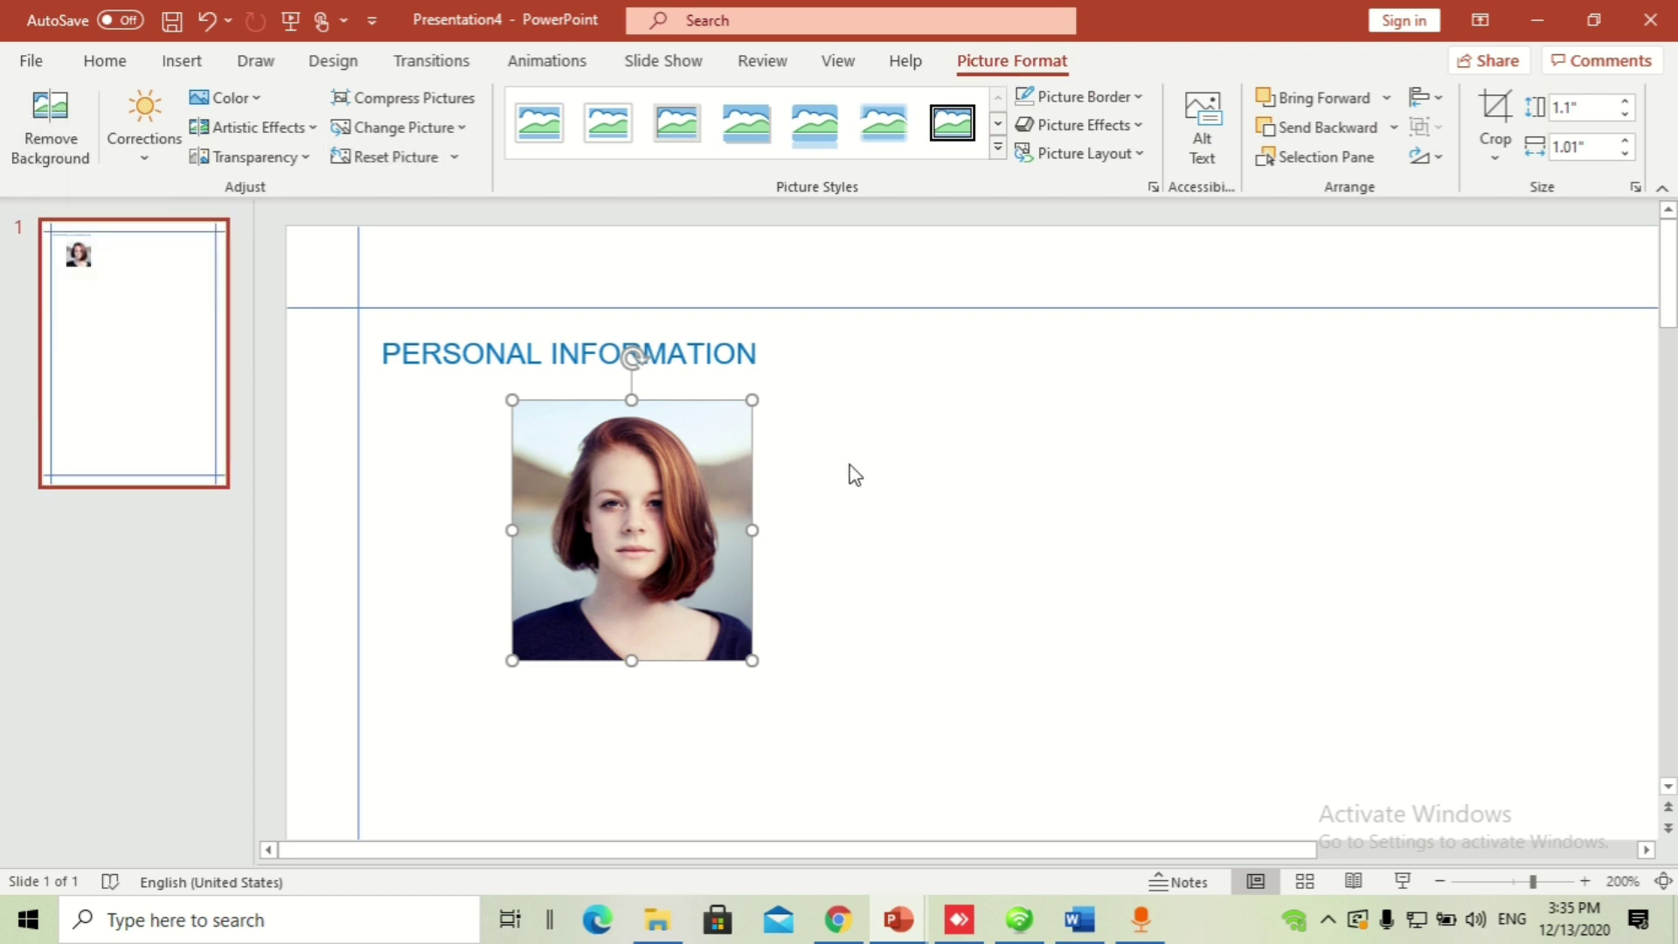
pyautogui.keyDown('ctrl'); pyautogui.scroll(-5, 858, 464); pyautogui.keyUp('ctrl')
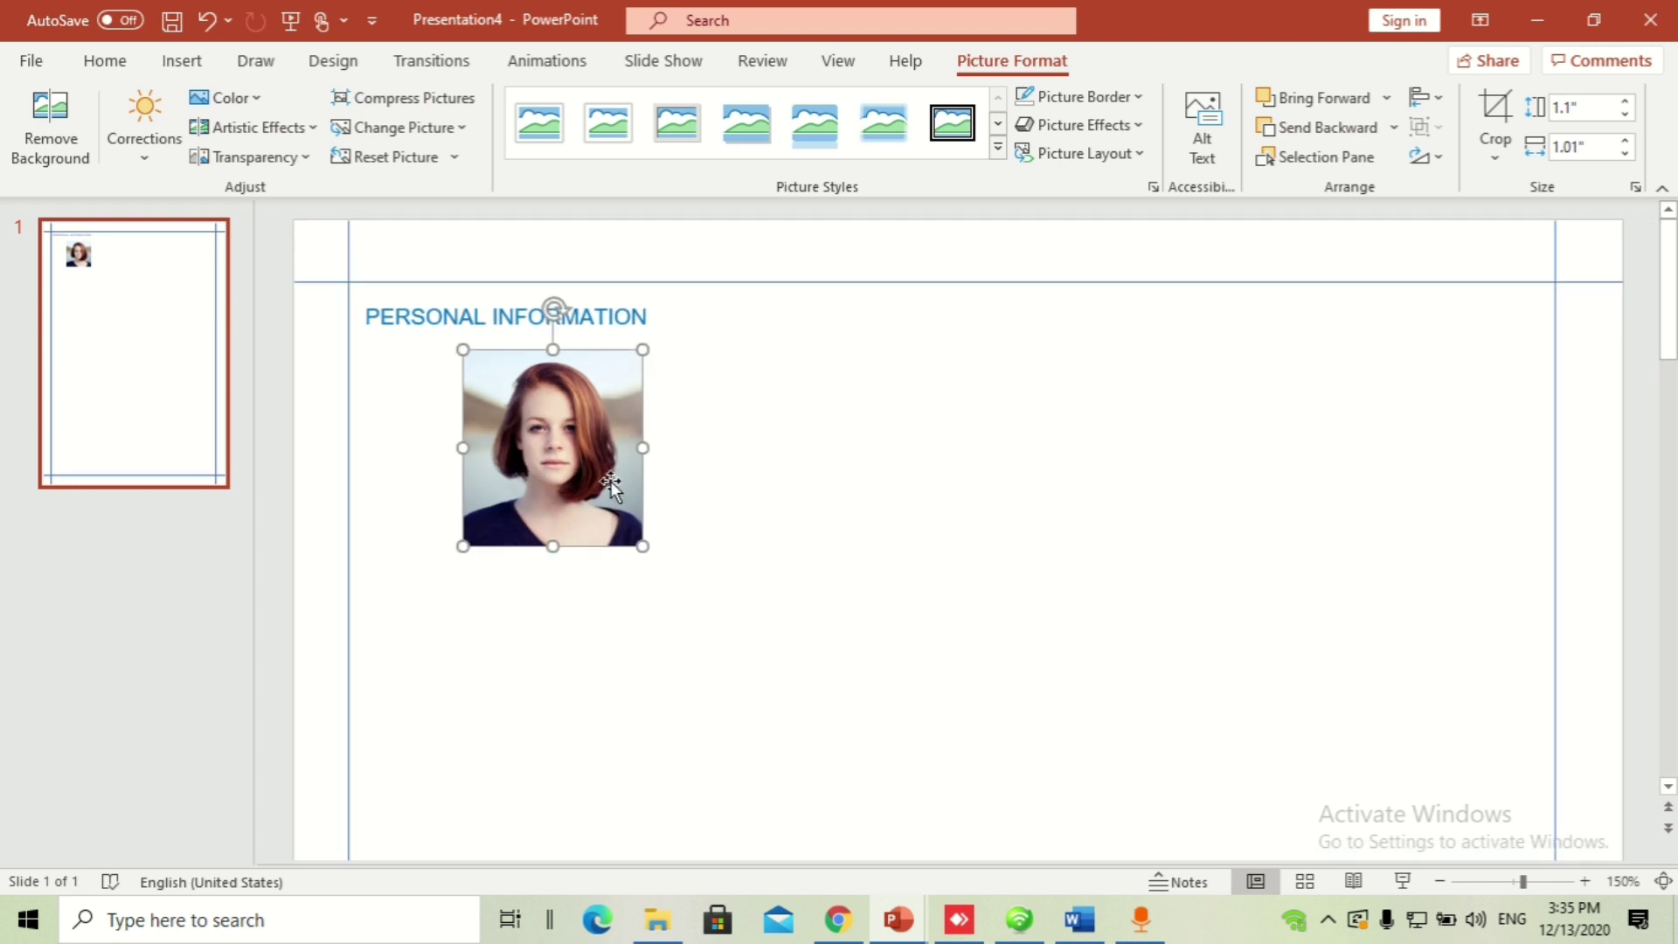
pyautogui.click(795, 497)
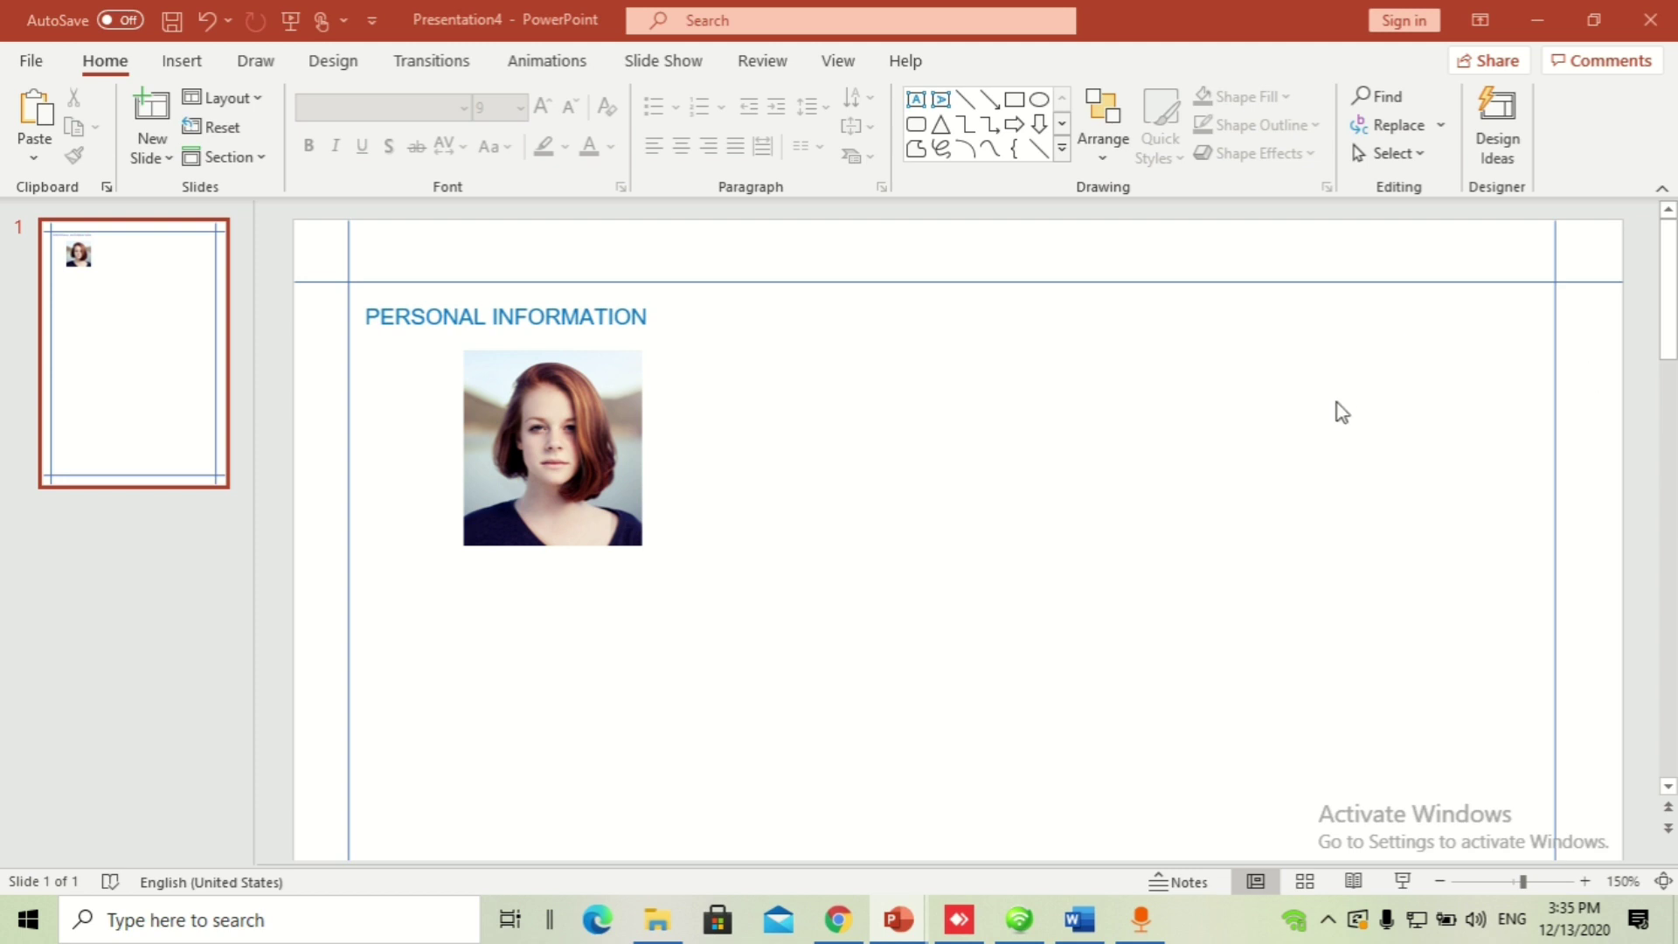
# Step: Paste the name placeholder text box and place it just right of the heading
pyautogui.hotkey('ctrl', 'v')
pyautogui.click(556, 308)
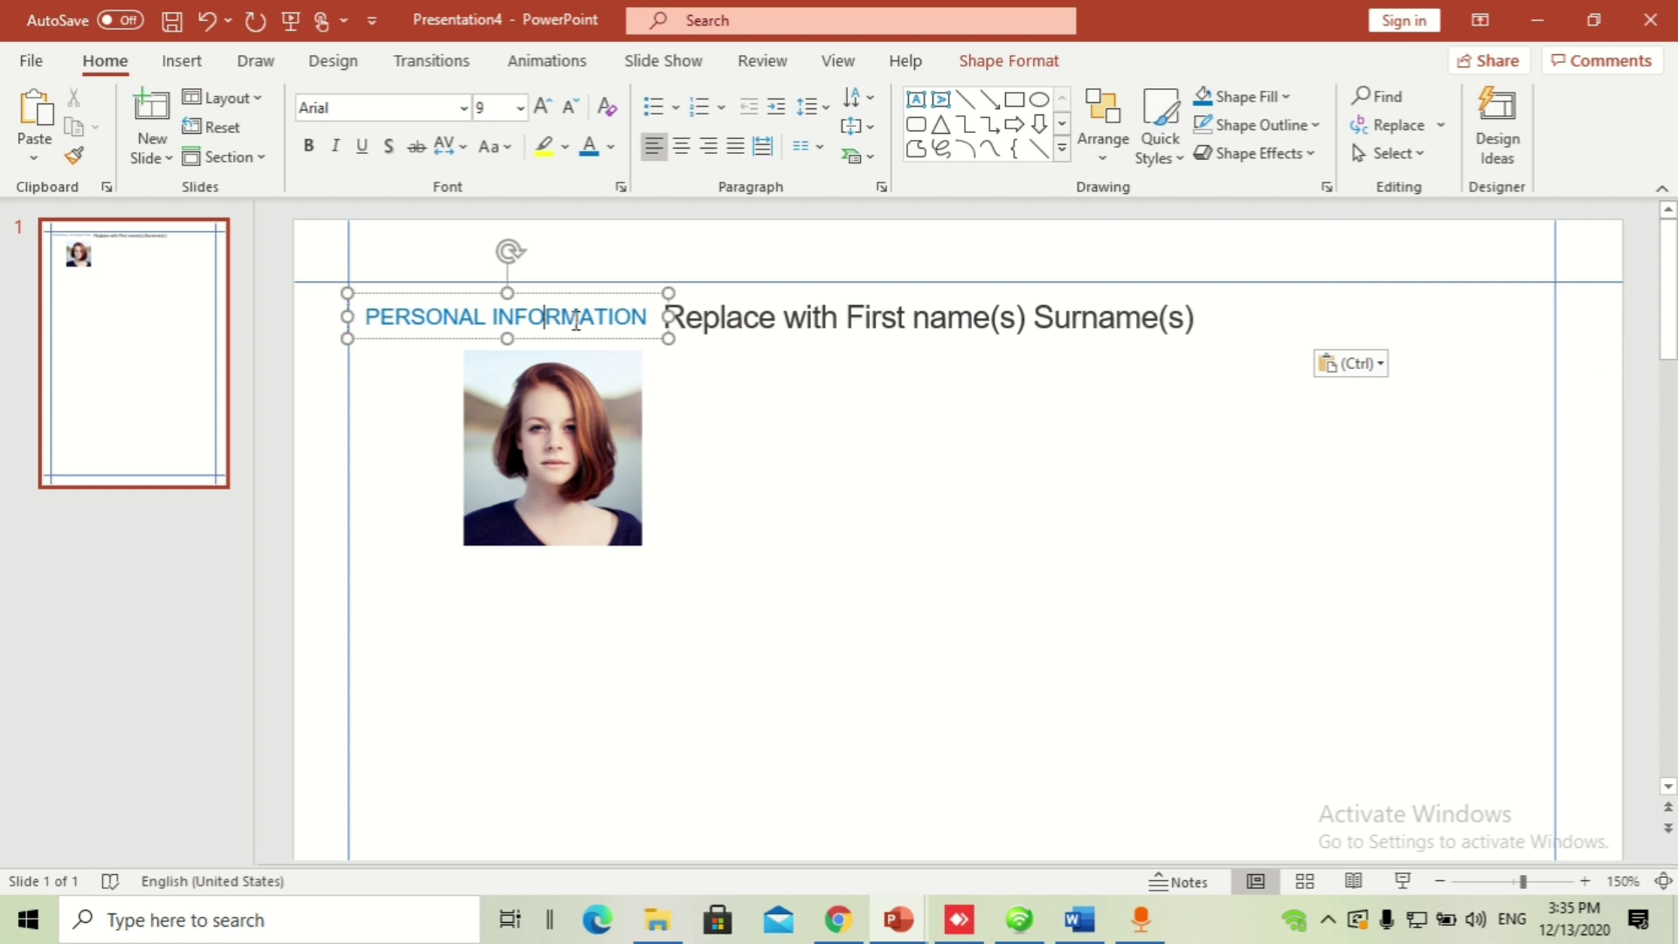
pyautogui.moveTo(580, 333); pyautogui.dragTo(582, 338)
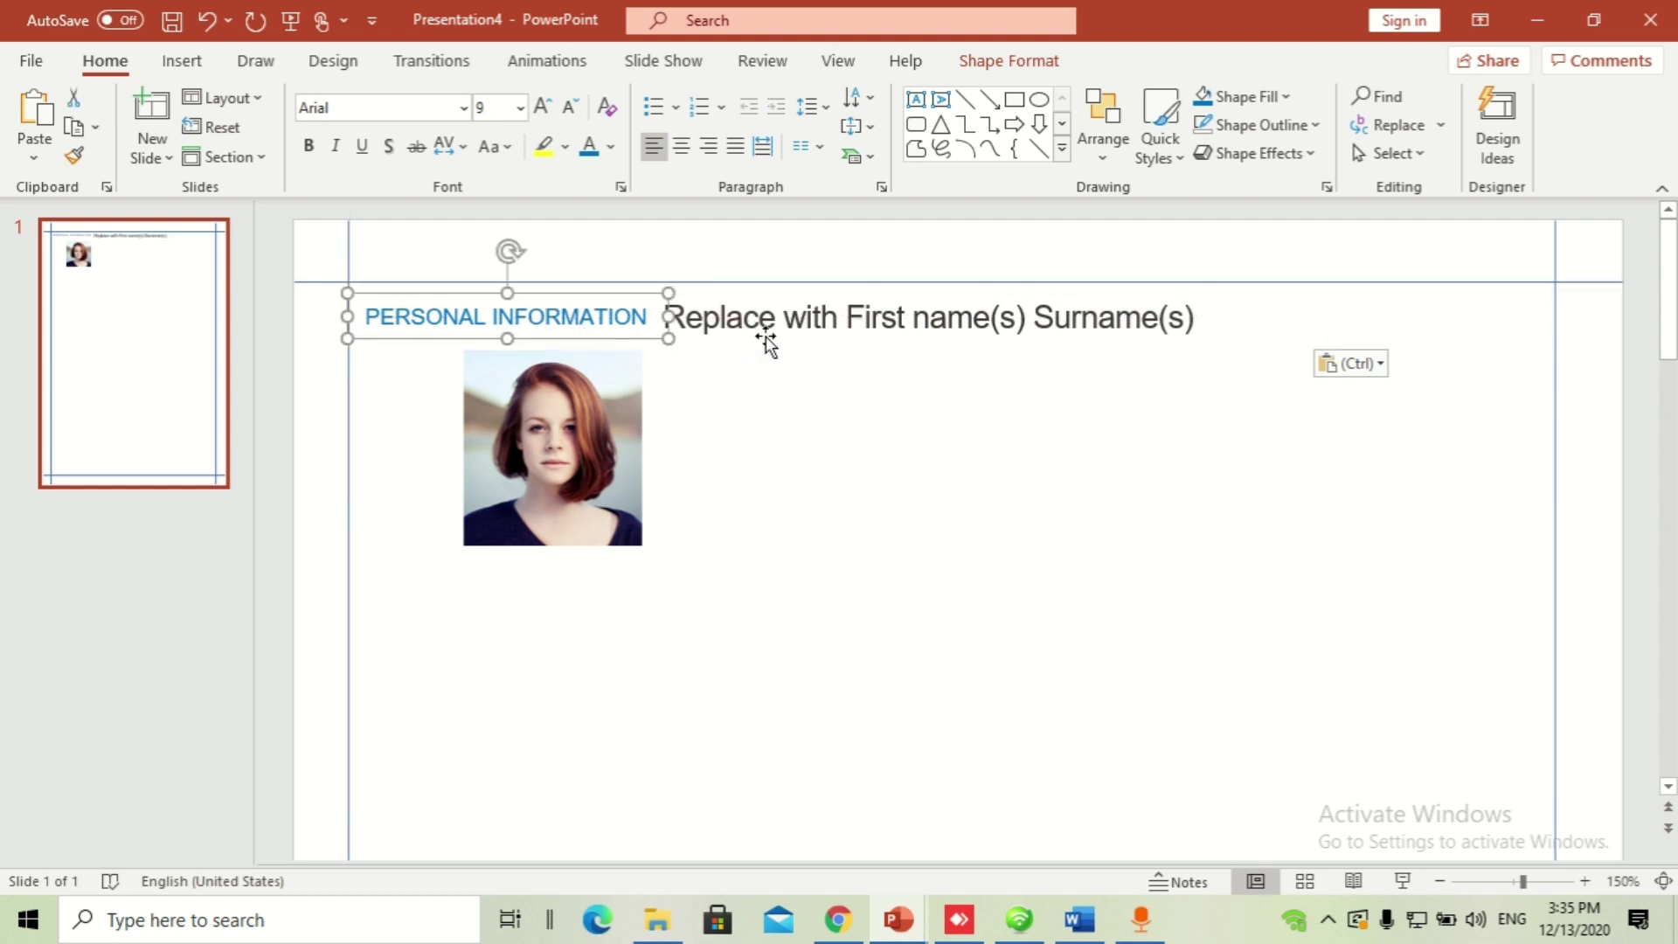
pyautogui.click(765, 335)
pyautogui.moveTo(769, 349); pyautogui.dragTo(790, 349)
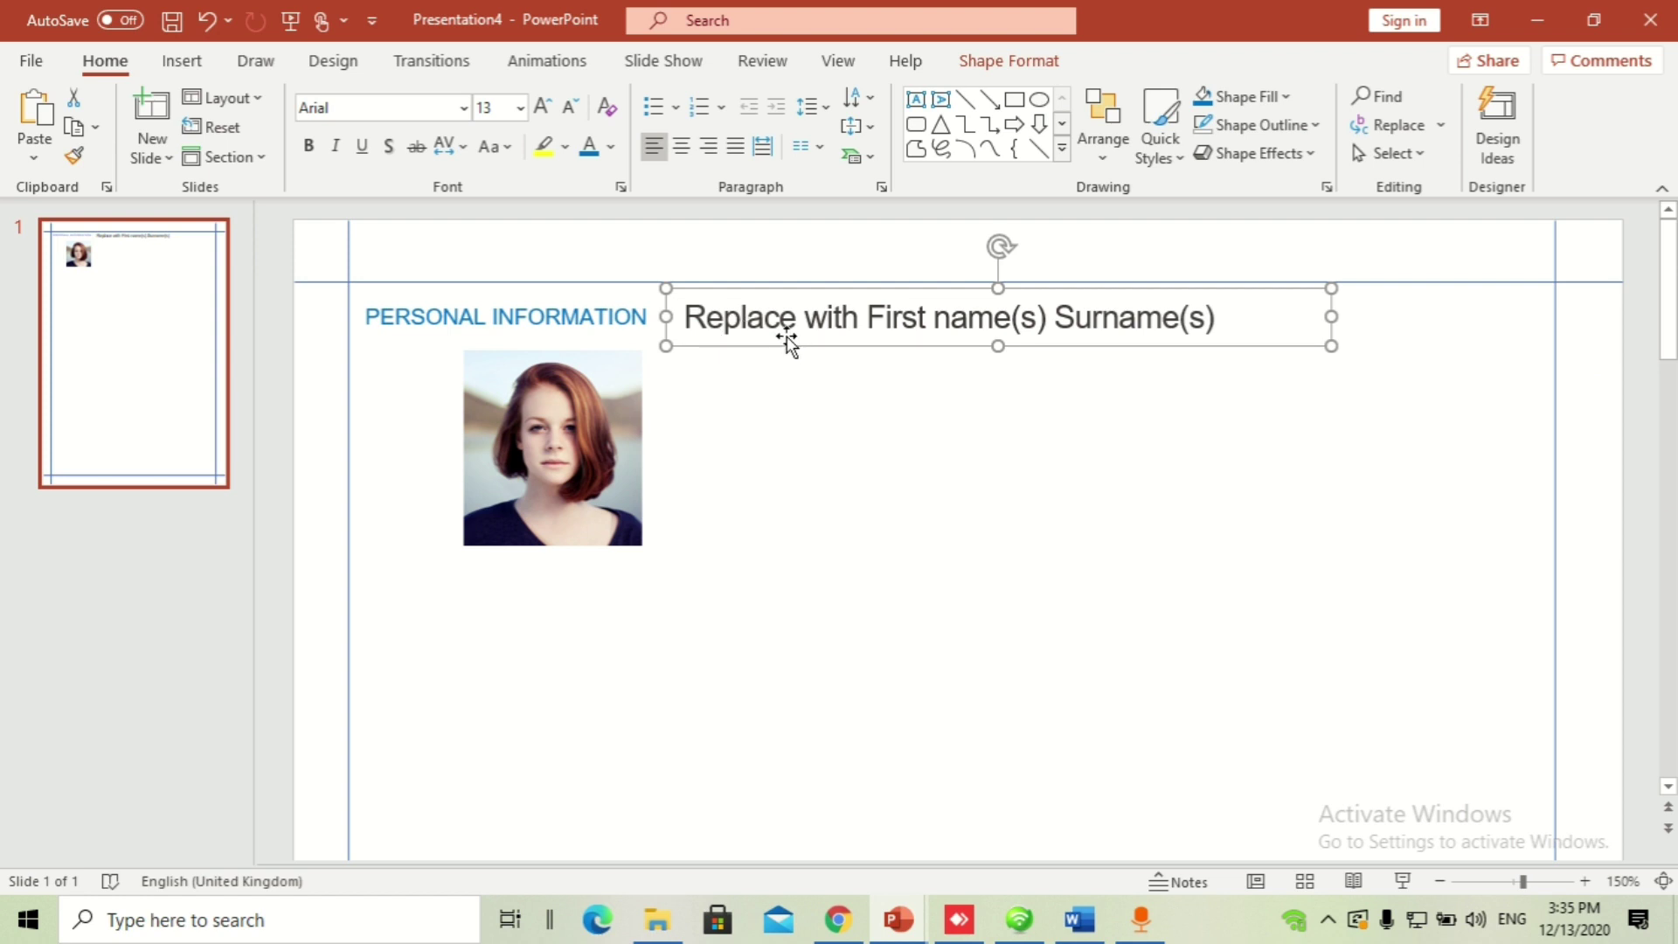
# Step: Try typing a full name into the name box, then undo back to 'Replace with First name(s) Surname(s)'
pyautogui.tripleClick(835, 332)
pyautogui.write('hAUIDE')
pyautogui.press('BackSpace')
pyautogui.press('BackSpace')
pyautogui.press('BackSpace')
pyautogui.press('BackSpace')
pyautogui.press('BackSpace')
pyautogui.press('BackSpace')
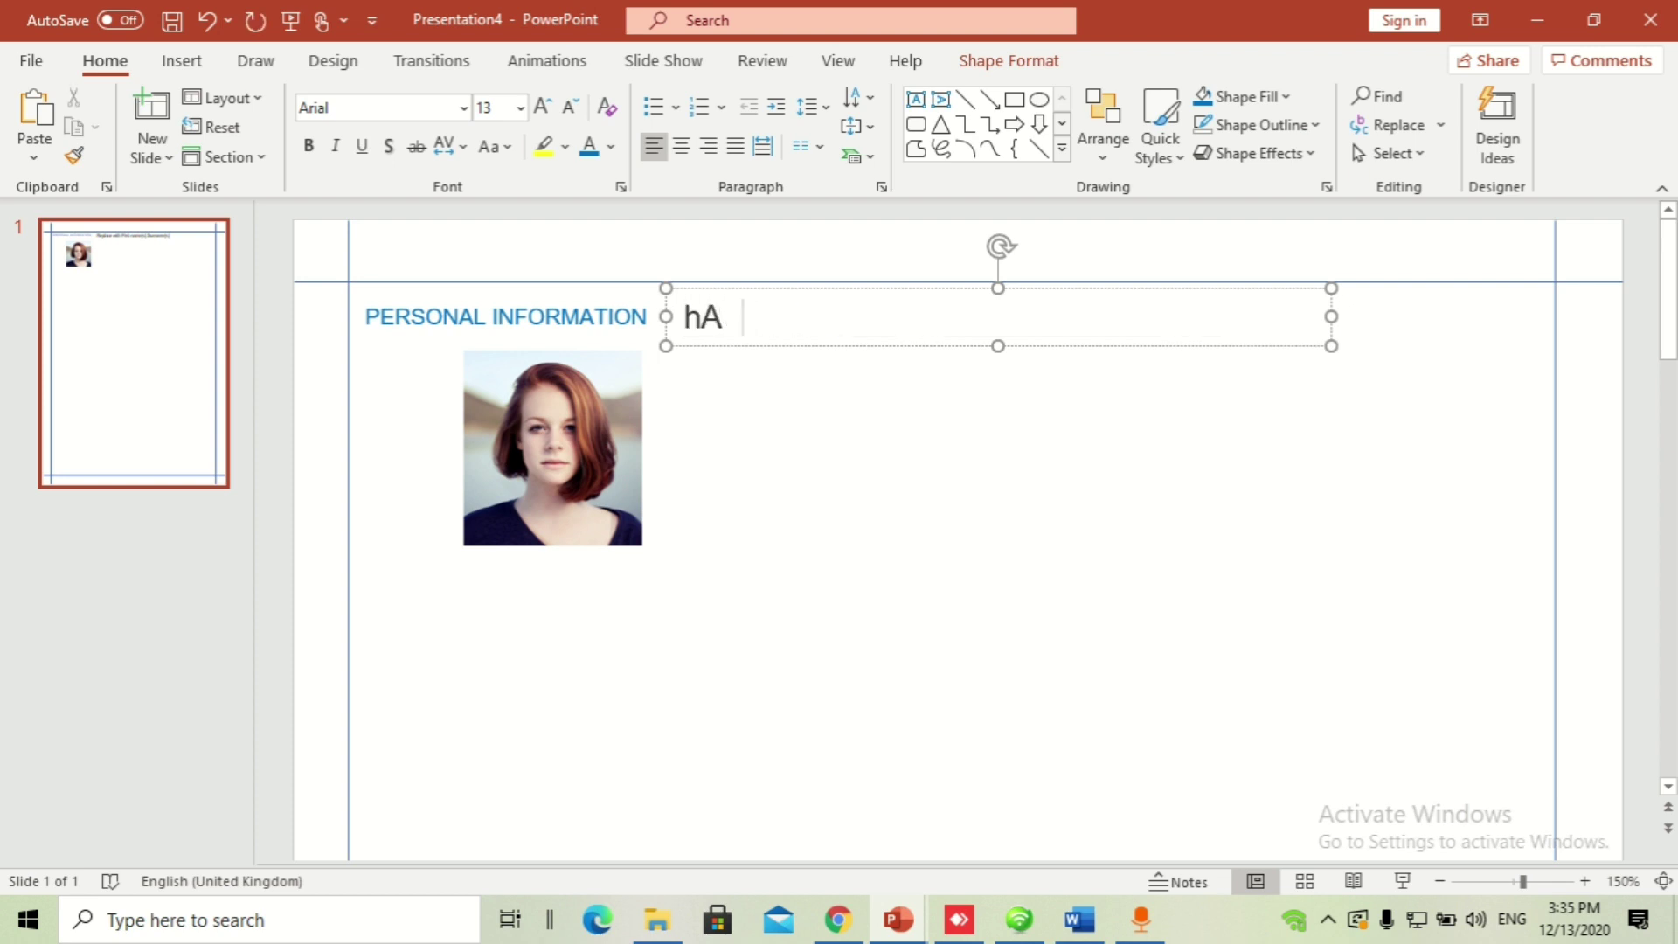
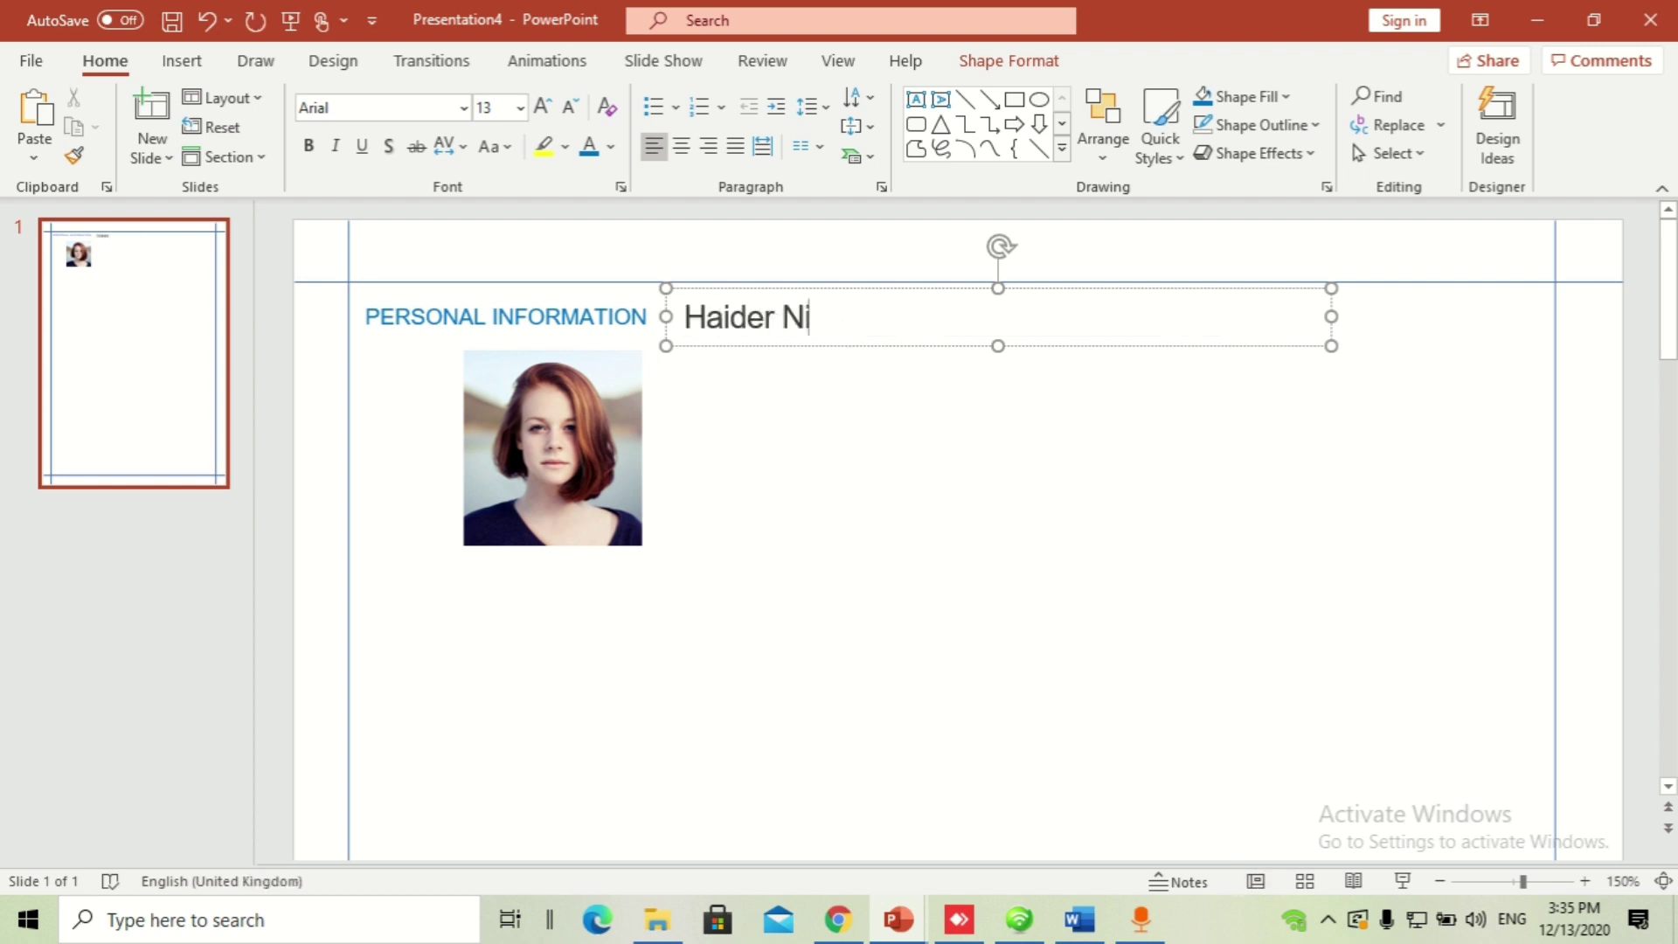
pyautogui.hotkey('ctrl', 'z')
pyautogui.hotkey('ctrl', 'z')
pyautogui.hotkey('ctrl', 'z')
pyautogui.hotkey('ctrl', 'z')
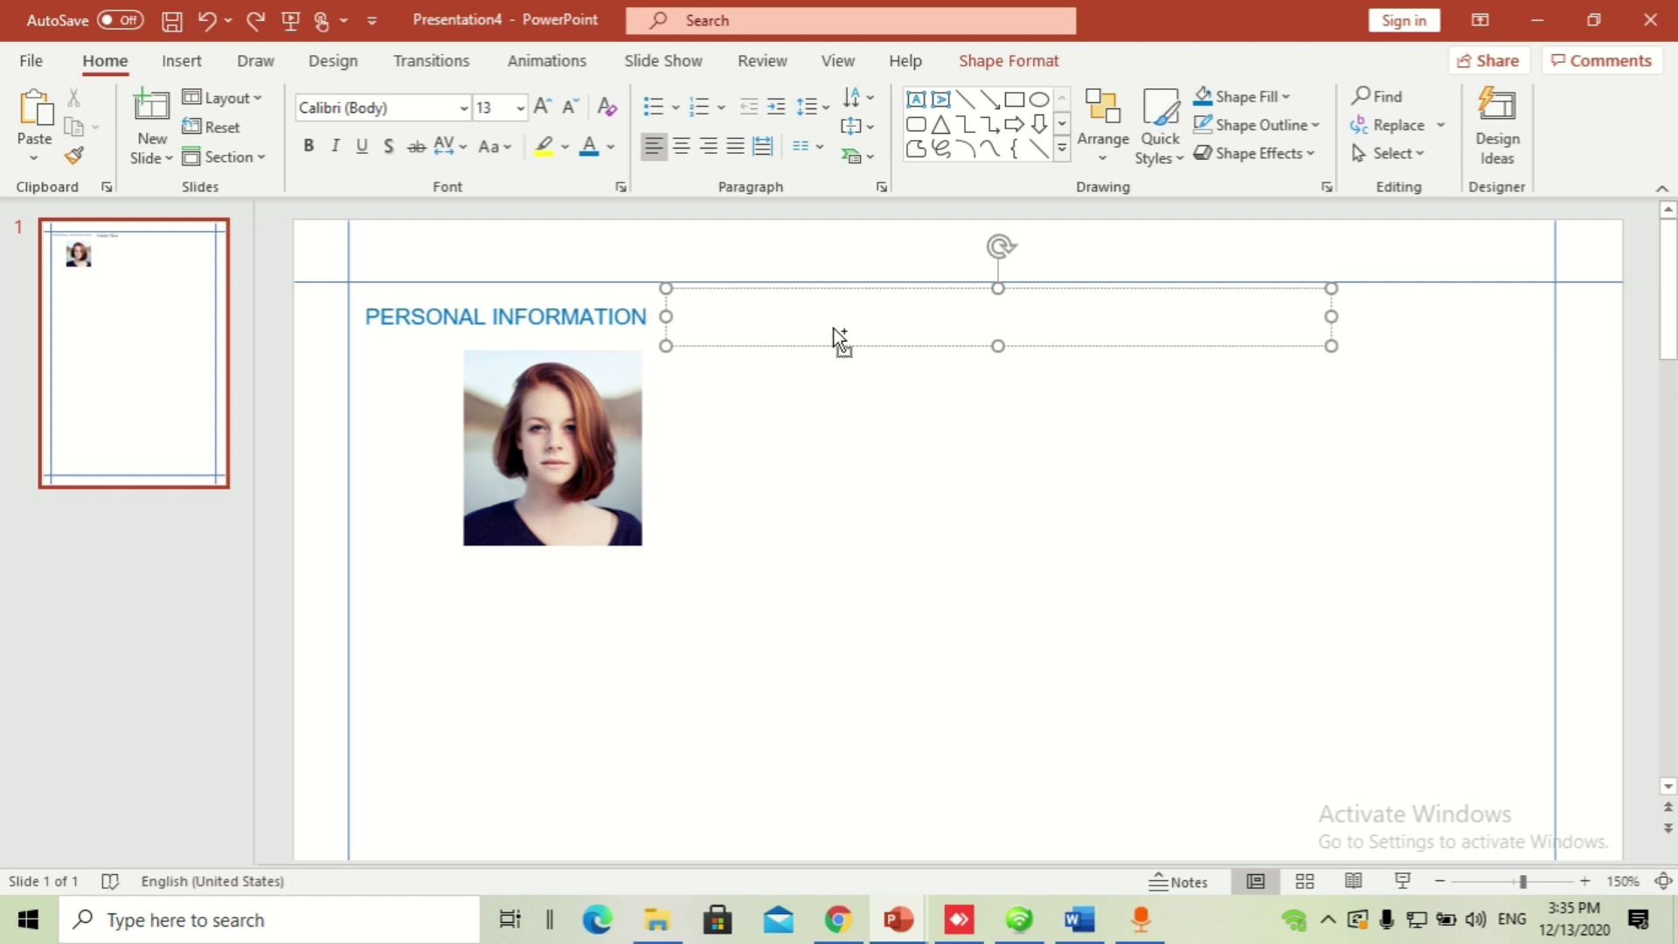
pyautogui.click(909, 458)
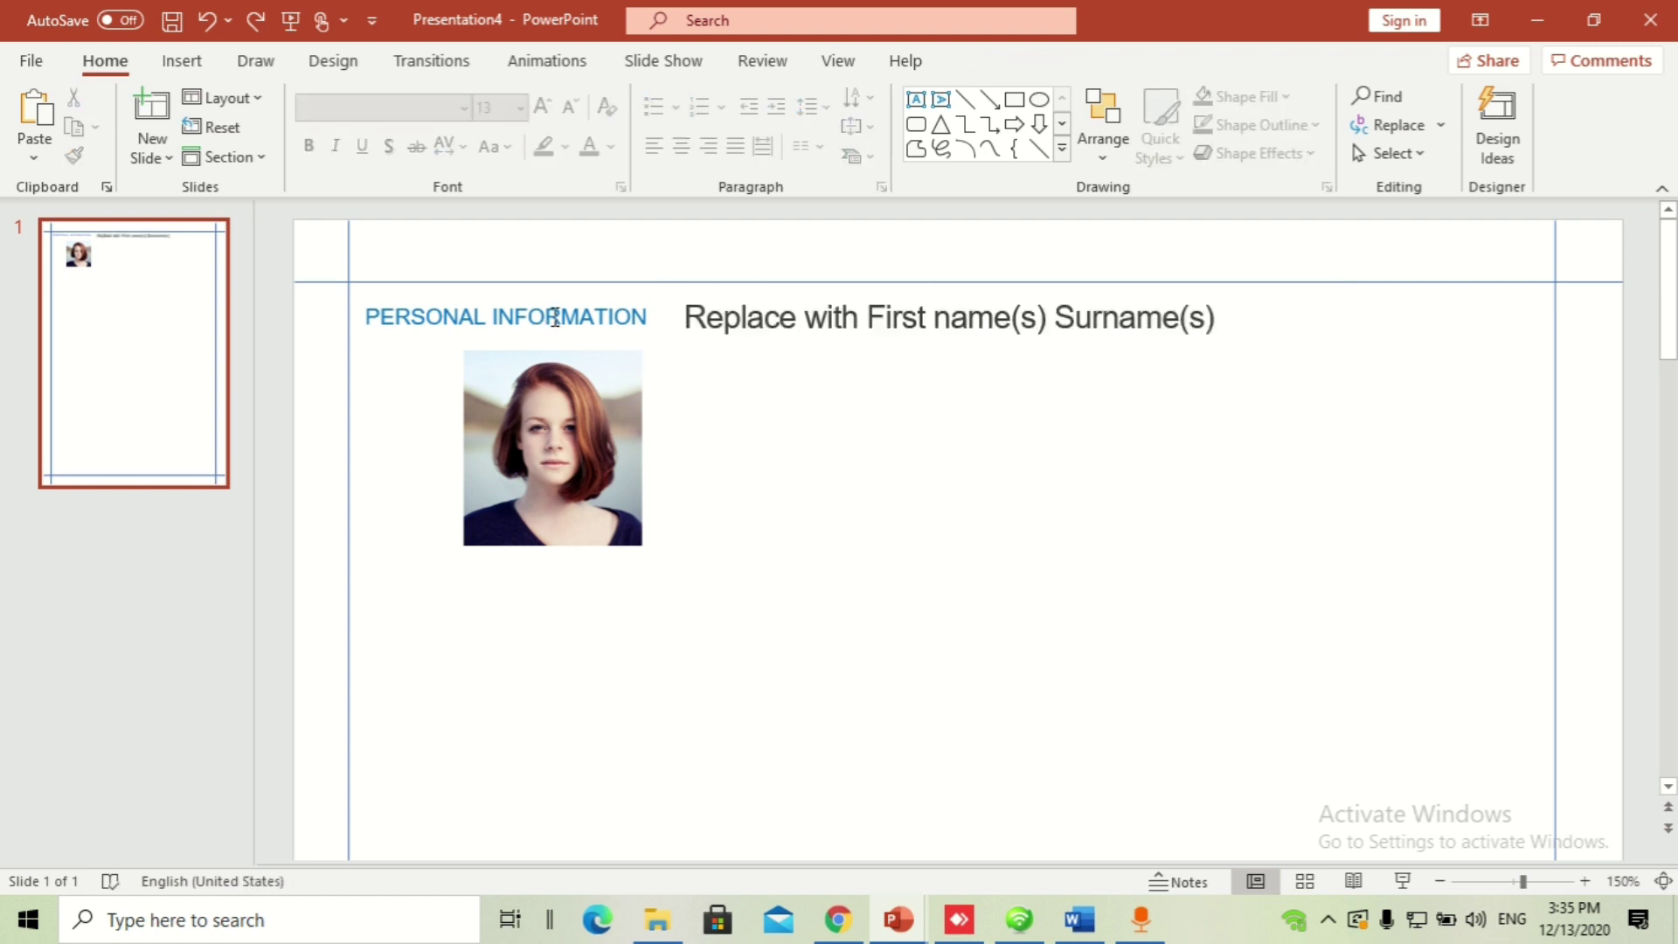
pyautogui.click(583, 337)
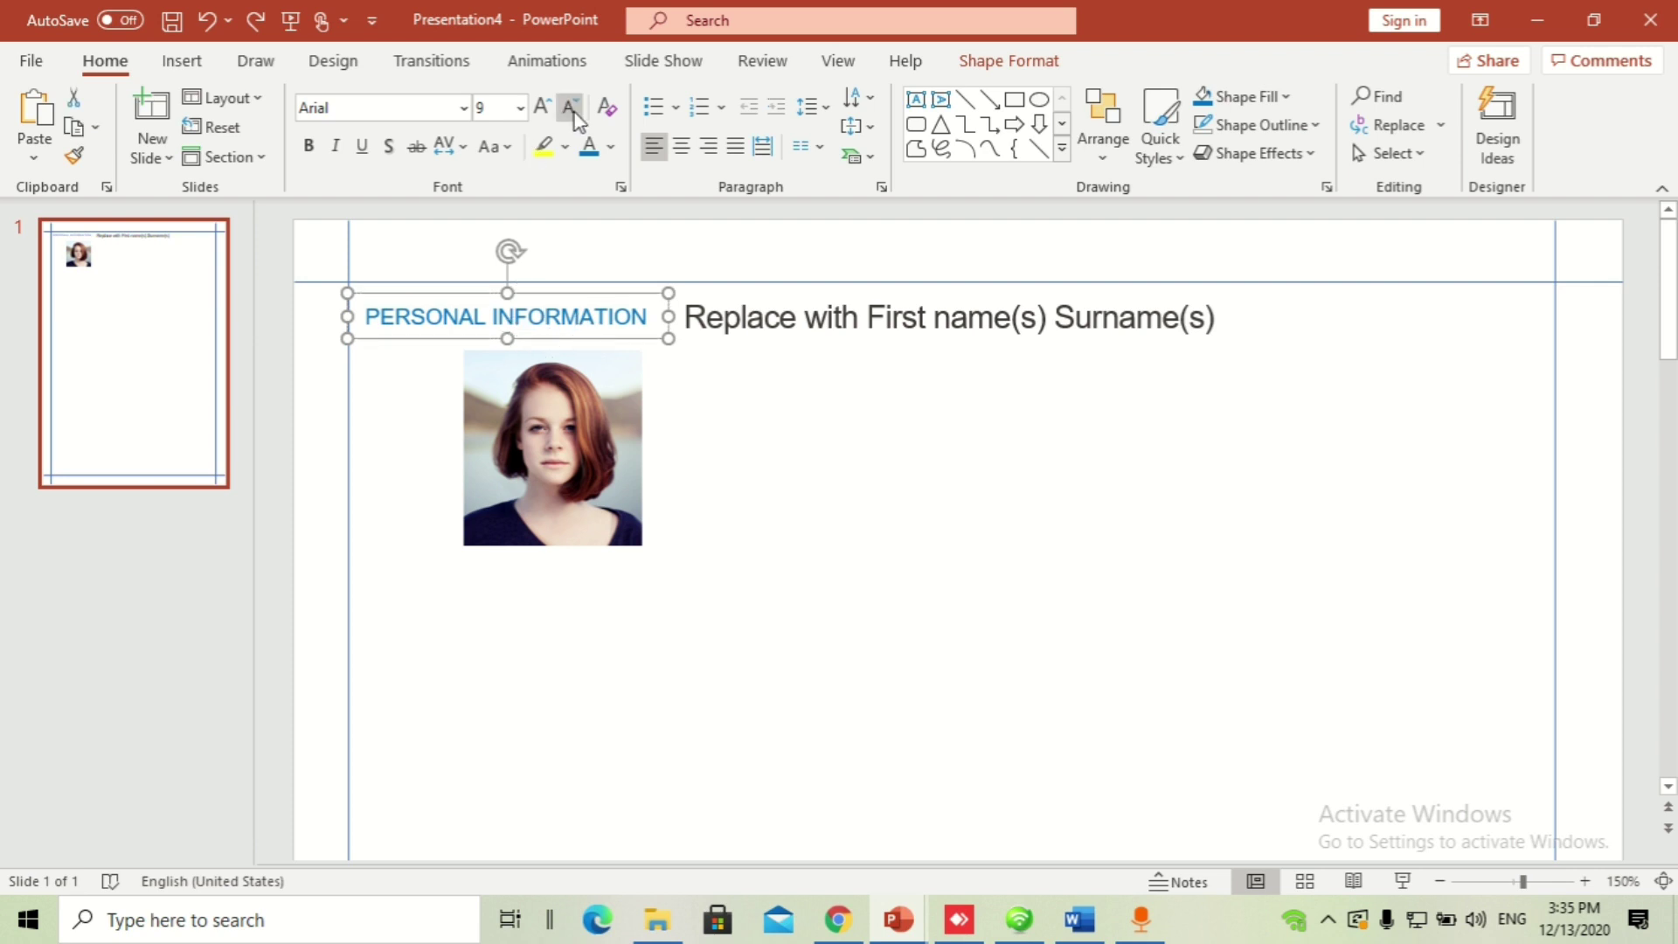
# Step: Switch to the Insert tab and click into the PERSONAL INFORMATION heading text
pyautogui.click(207, 70)
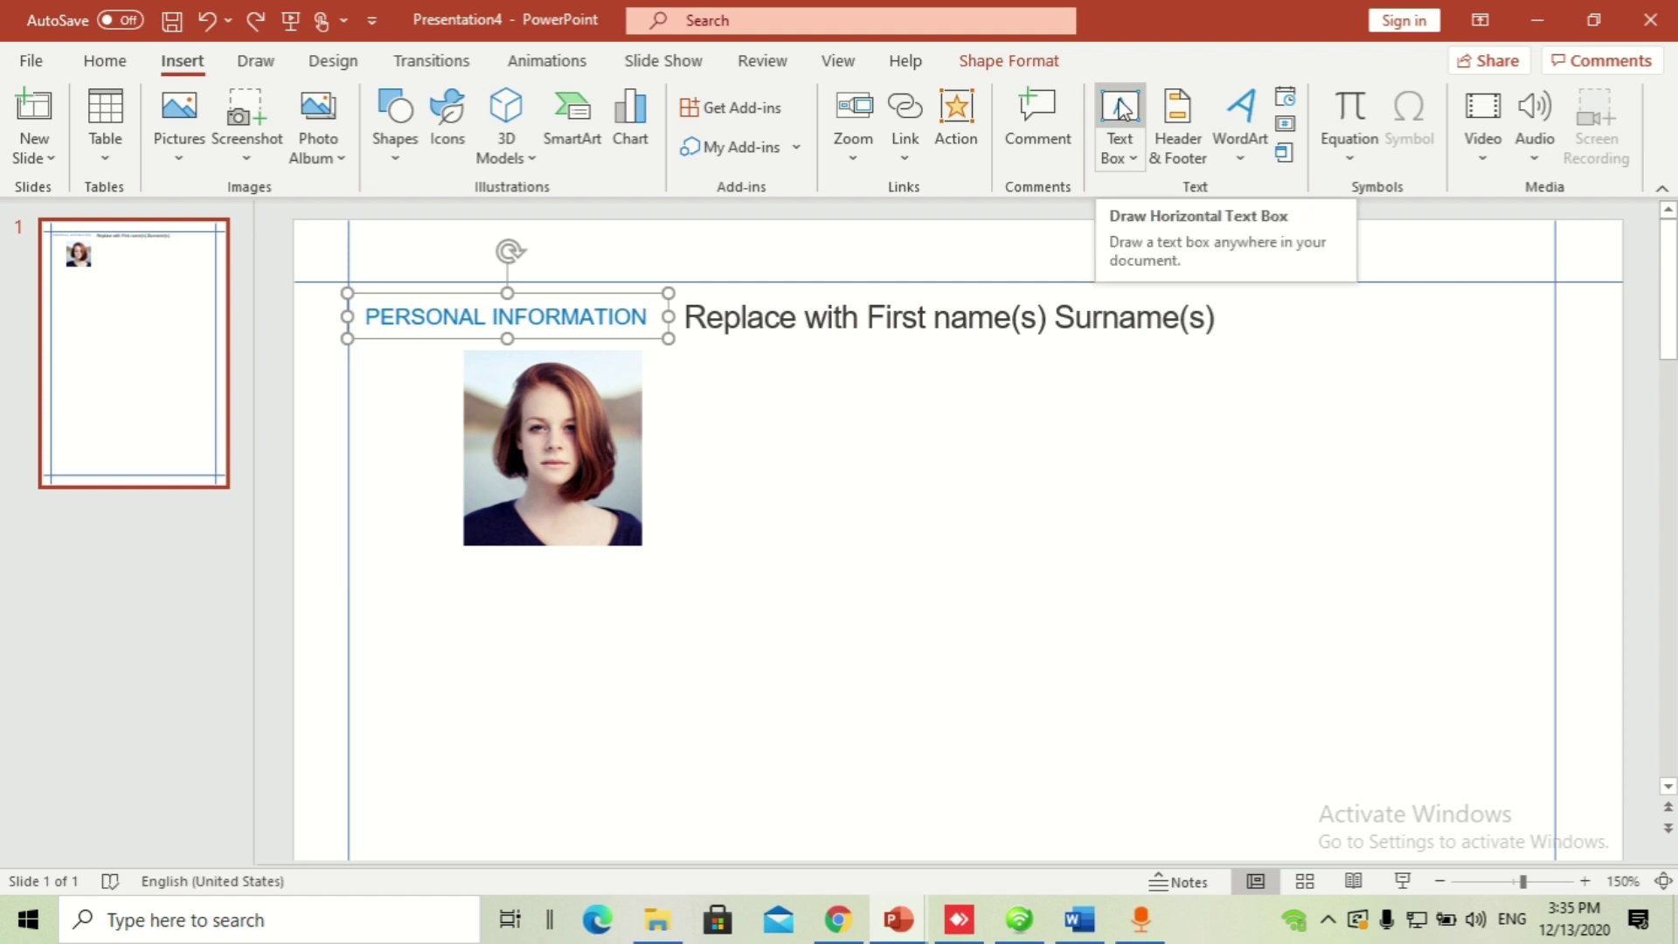
pyautogui.click(820, 516)
pyautogui.click(564, 323)
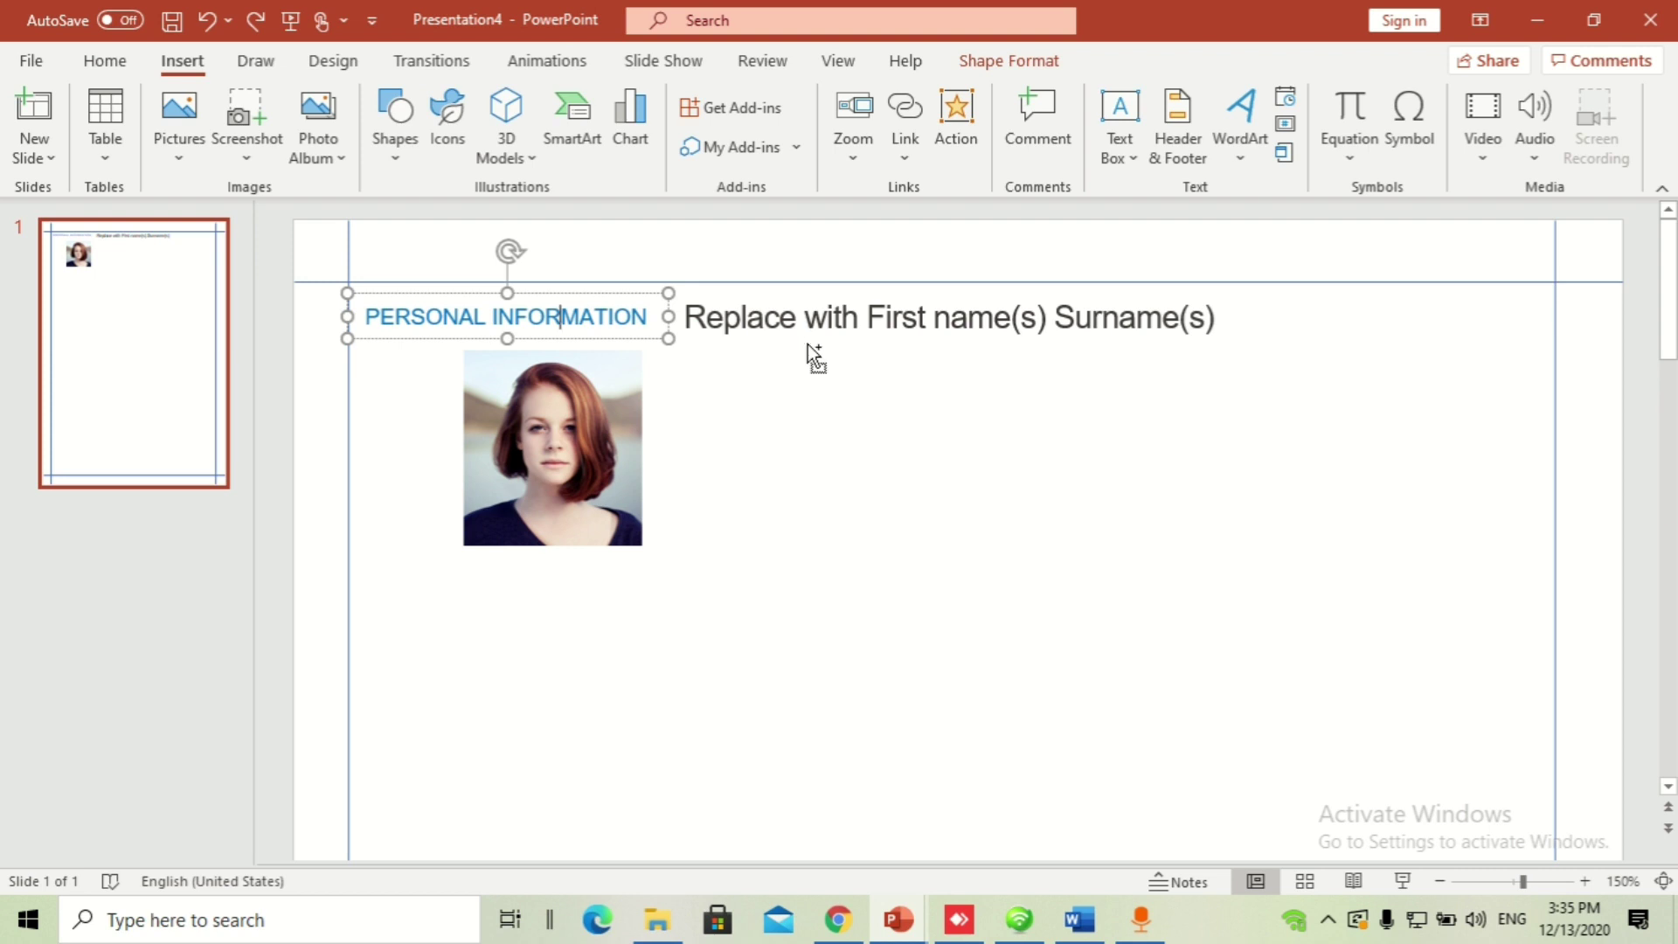
pyautogui.keyDown('ctrl'); pyautogui.scroll(-2, 807, 344); pyautogui.keyUp('ctrl')
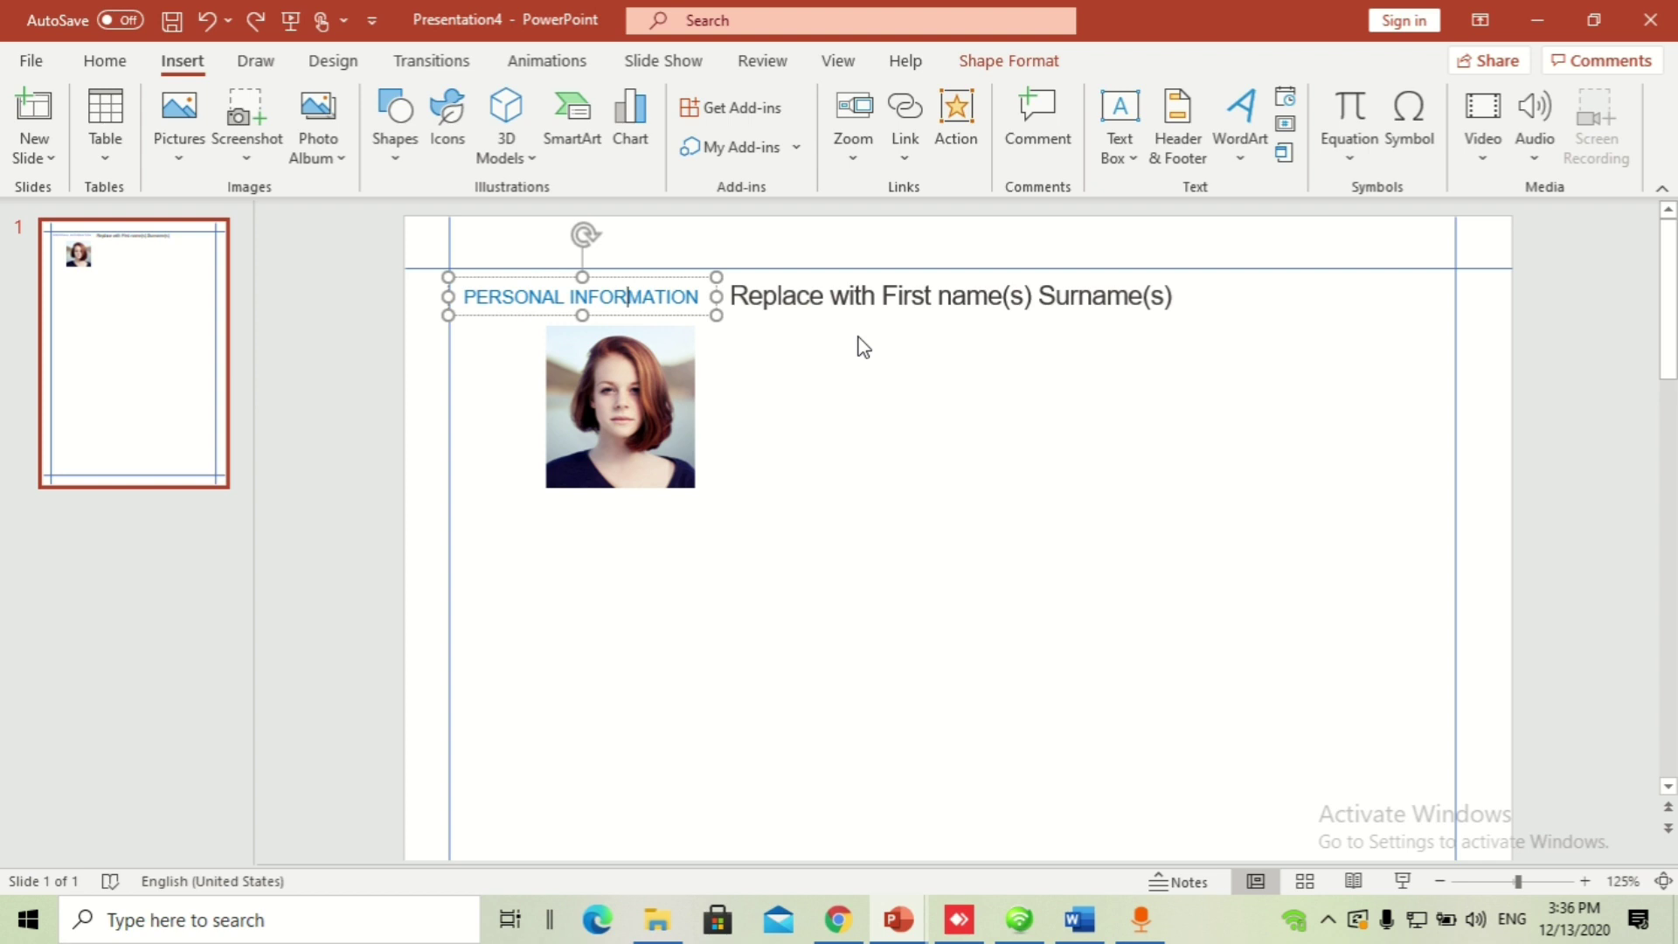
# Step: Search the Icons library for 'pin' and insert the location pin icon
pyautogui.click(448, 118)
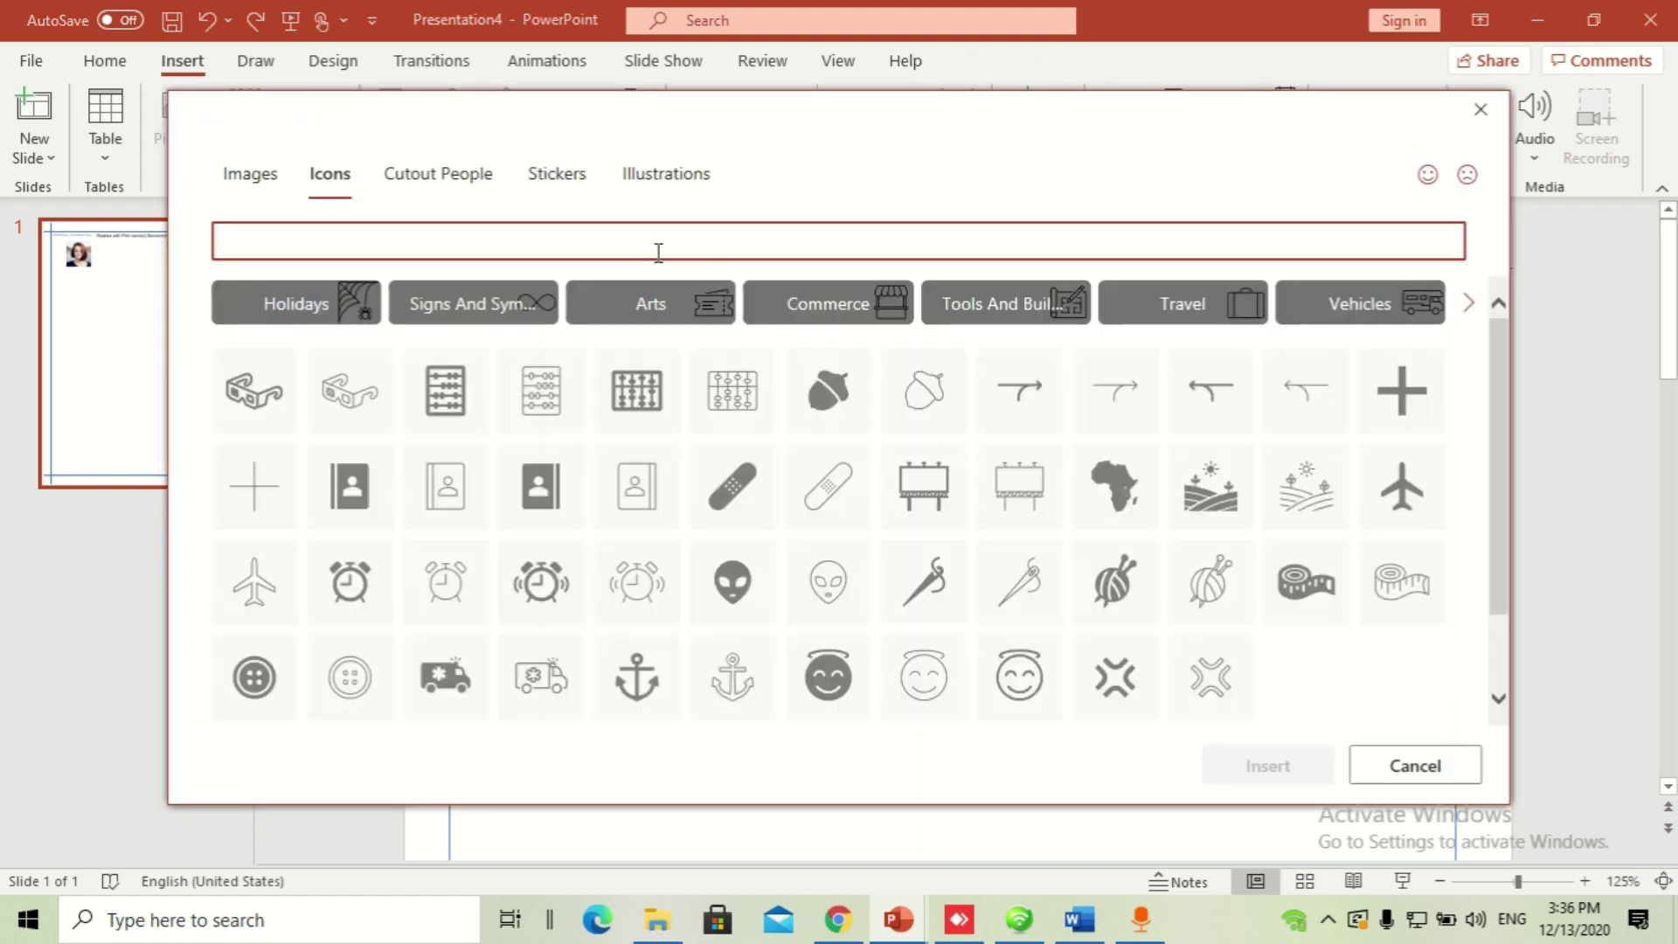
pyautogui.write('pin')
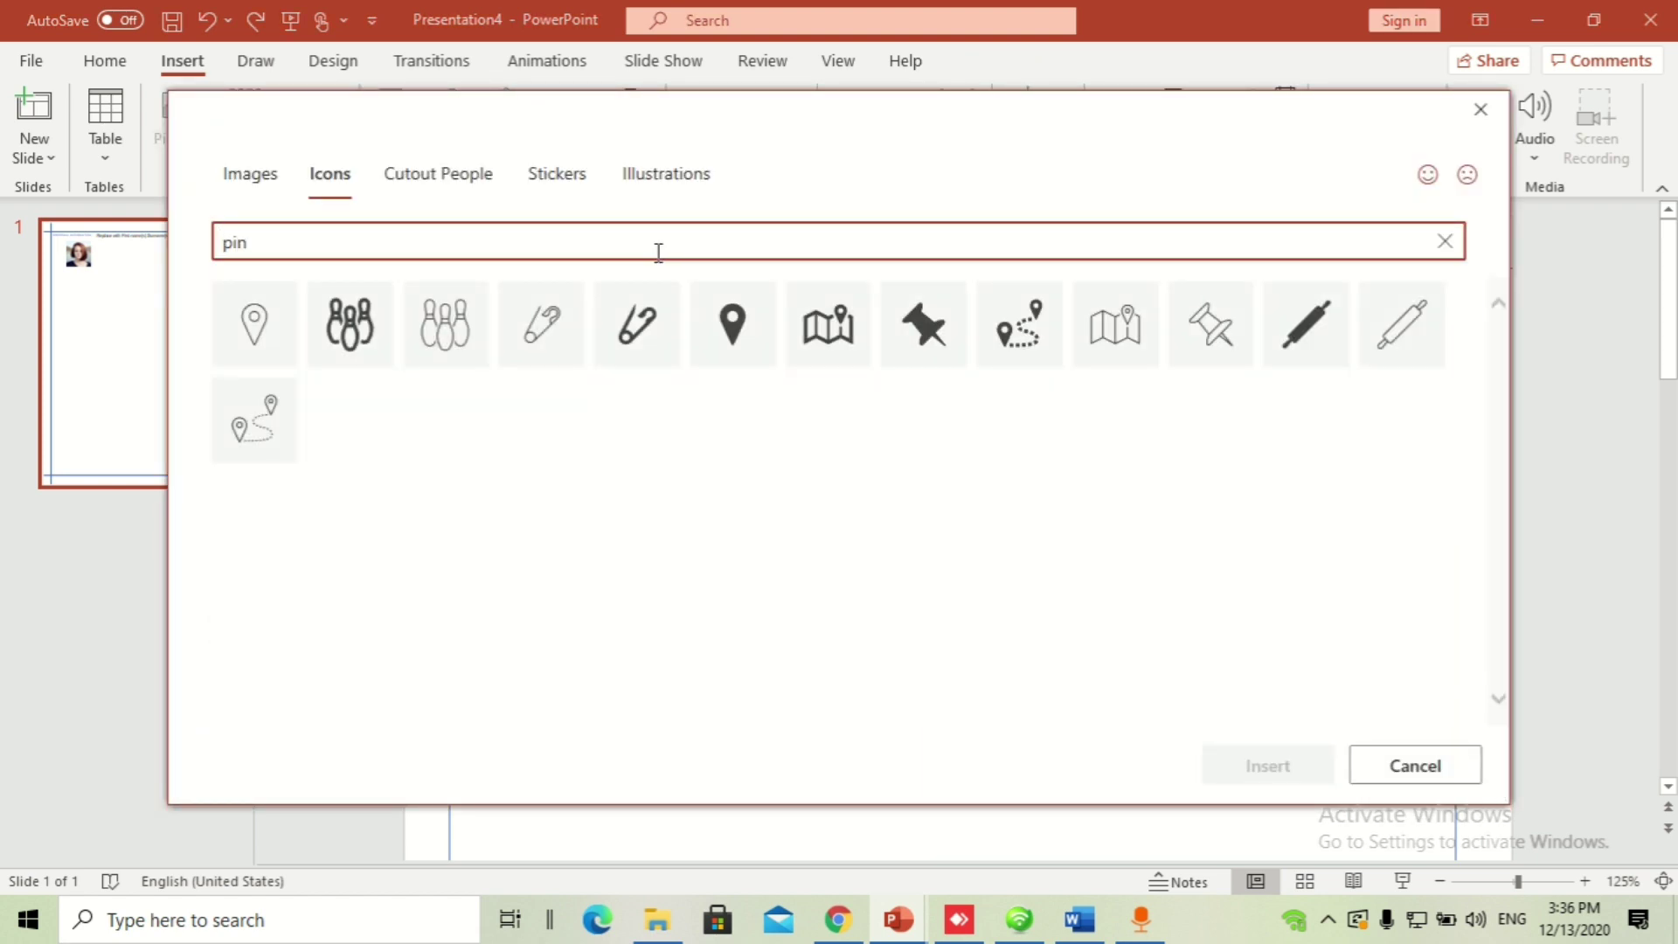
pyautogui.click(758, 302)
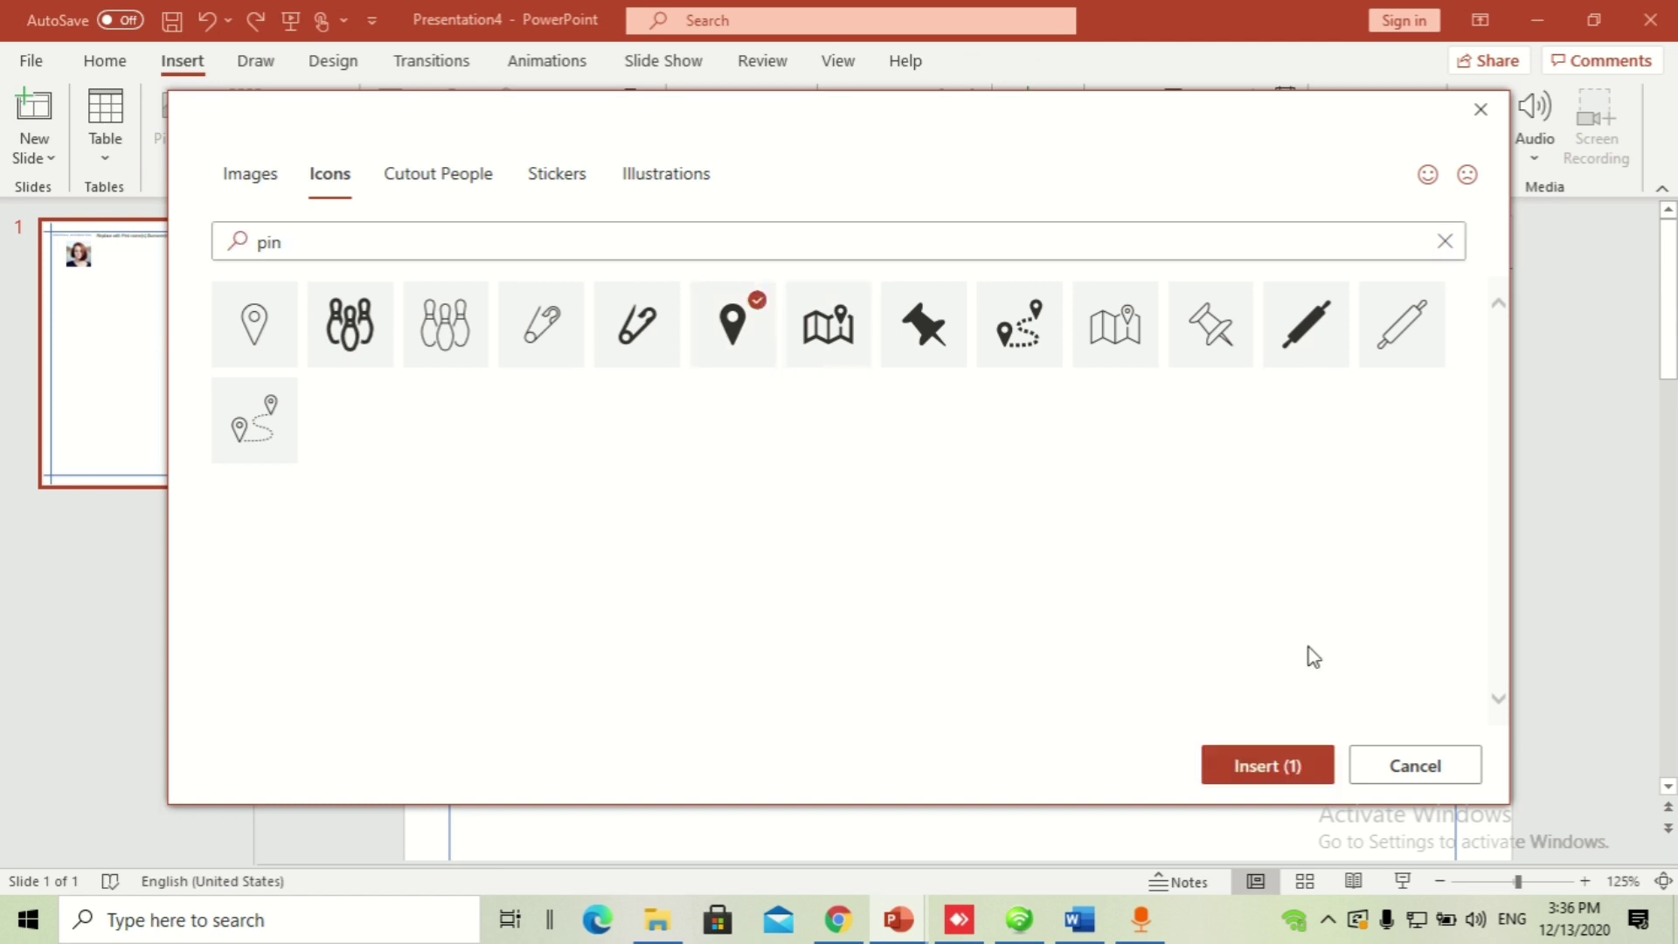
pyautogui.click(1312, 763)
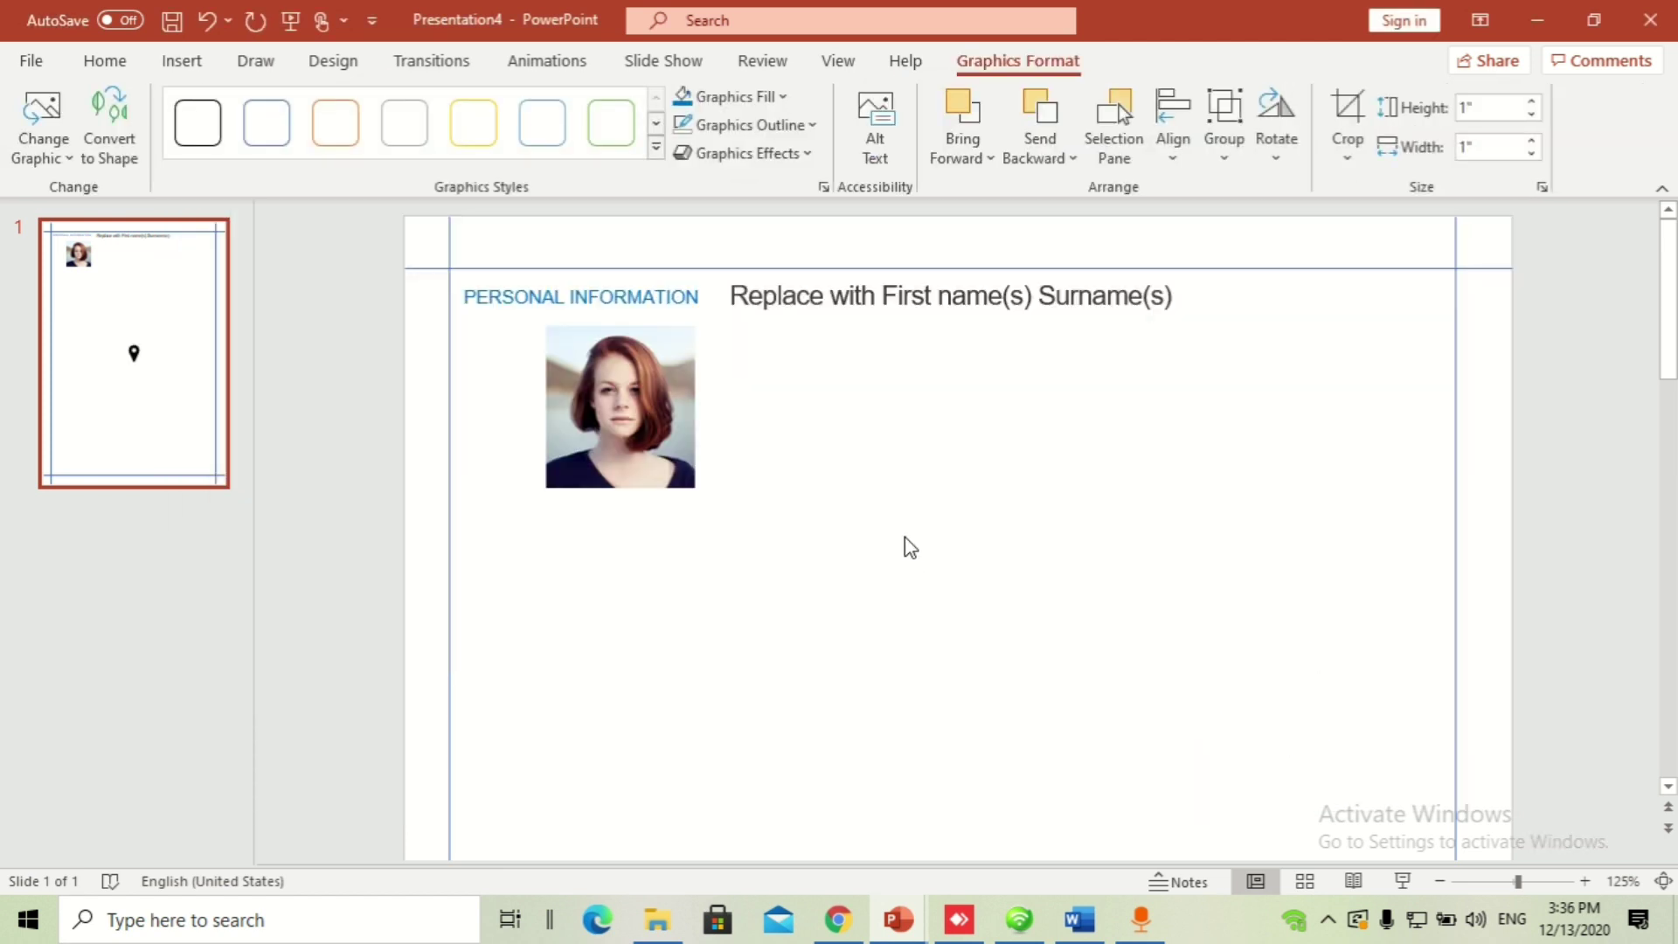
# Step: Move the pin beside the photo, shrink it to 0.32" square, colour it blue, then delete it
pyautogui.keyDown('ctrl'); pyautogui.scroll(-5, 904, 536); pyautogui.keyUp('ctrl')
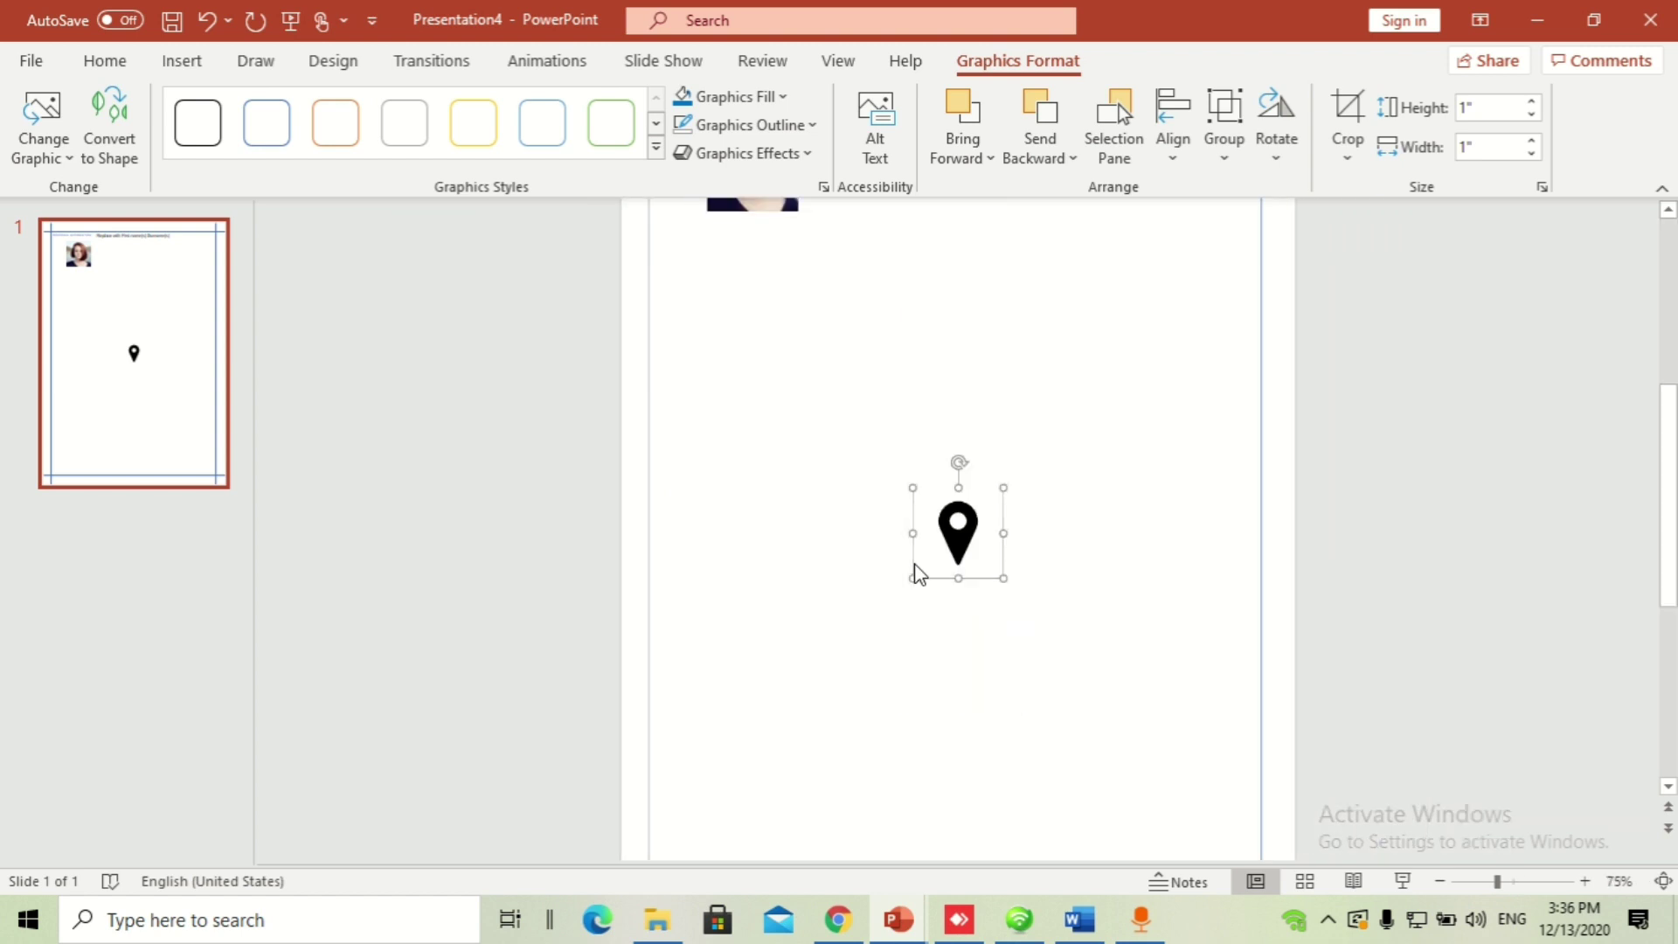
pyautogui.scroll(1, 978, 559)
pyautogui.moveTo(968, 631); pyautogui.dragTo(844, 260)
pyautogui.keyDown('ctrl'); pyautogui.scroll(7, 883, 345); pyautogui.keyUp('ctrl')
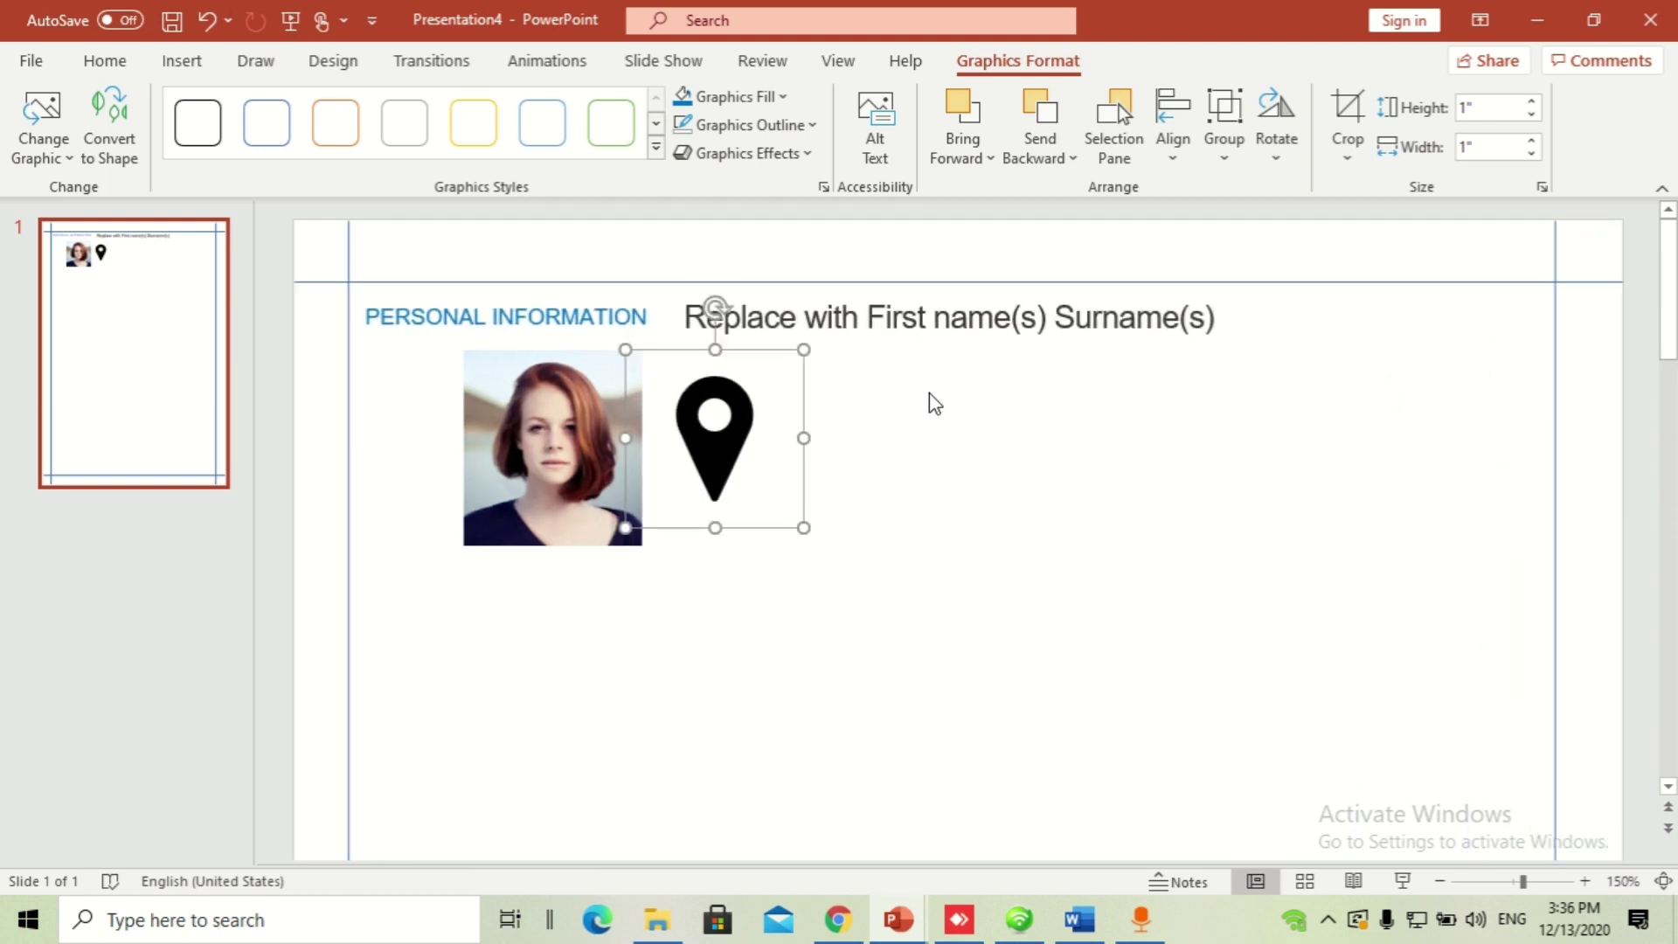
pyautogui.moveTo(803, 527); pyautogui.dragTo(724, 399)
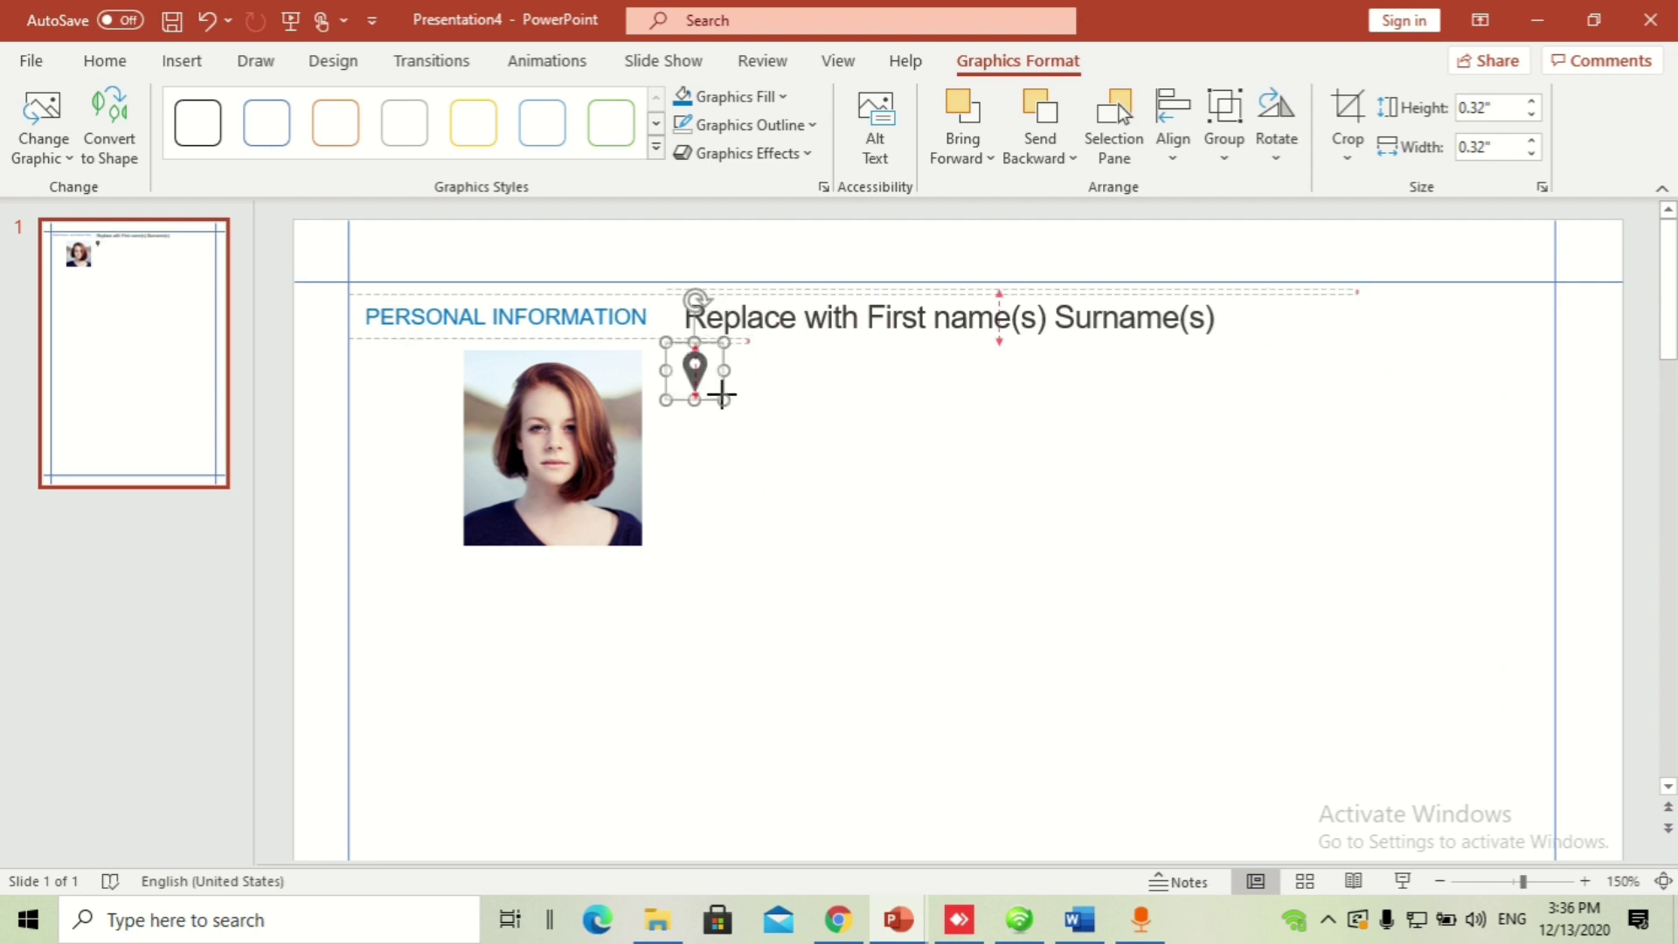
pyautogui.click(682, 99)
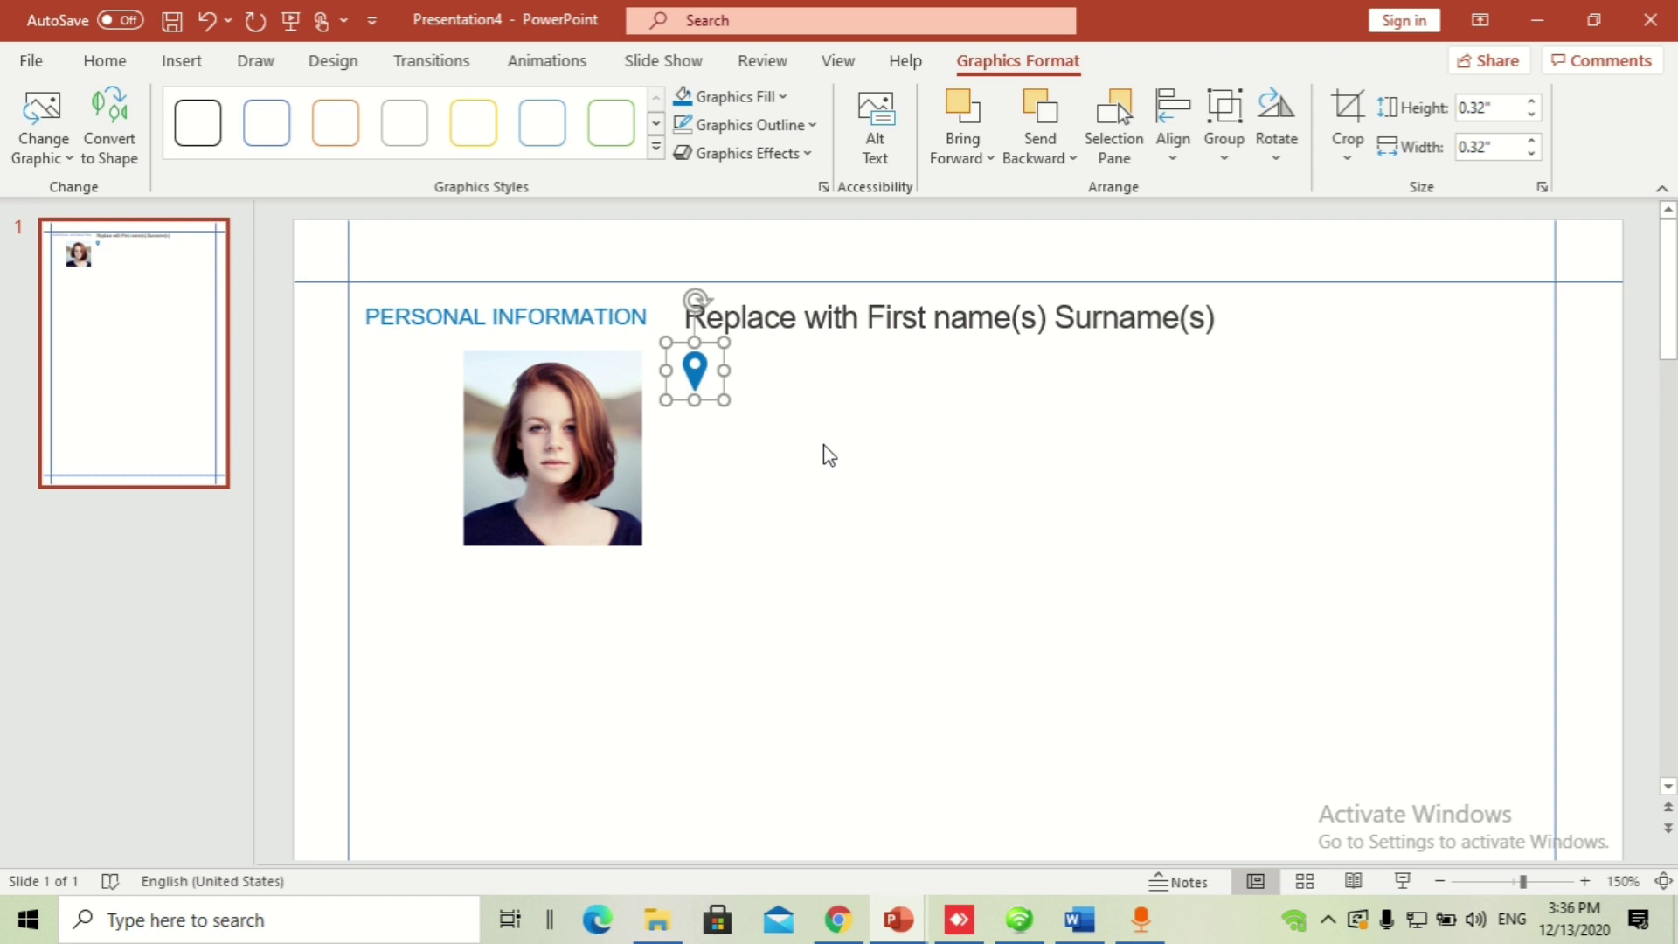
pyautogui.press('Delete')
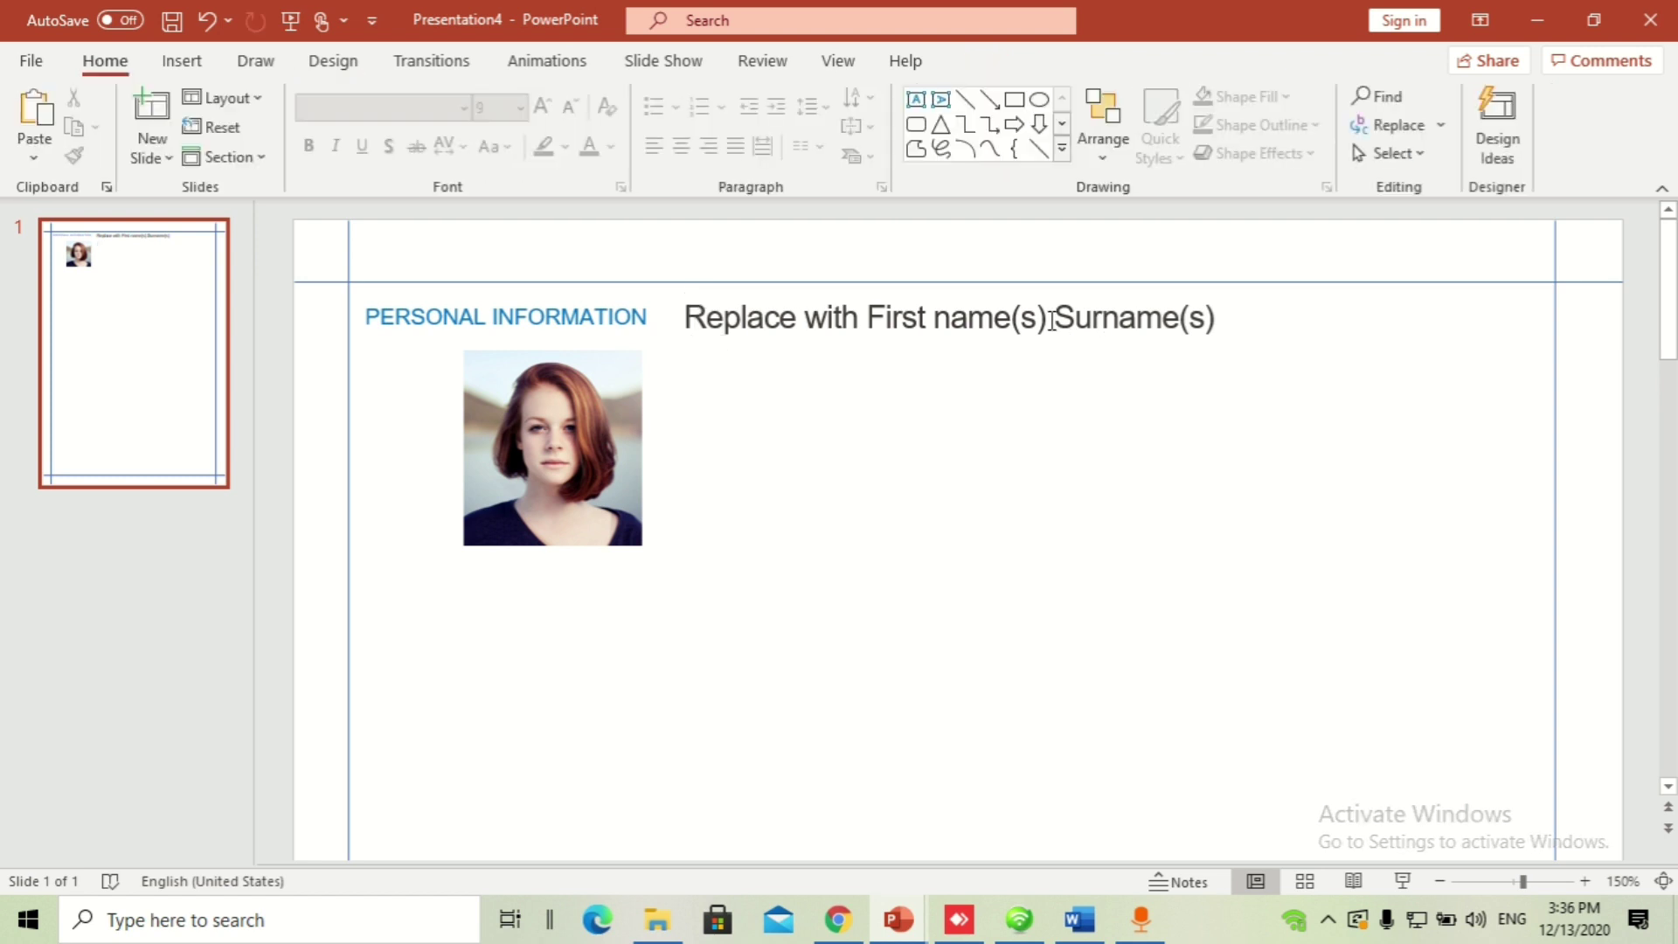
# Step: Delete the name text box, the portrait photo and the PERSONAL INFORMATION heading box
pyautogui.click(1052, 320)
pyautogui.press('Delete')
pyautogui.click(596, 390)
pyautogui.press('Delete')
pyautogui.click(614, 318)
pyautogui.click(633, 343)
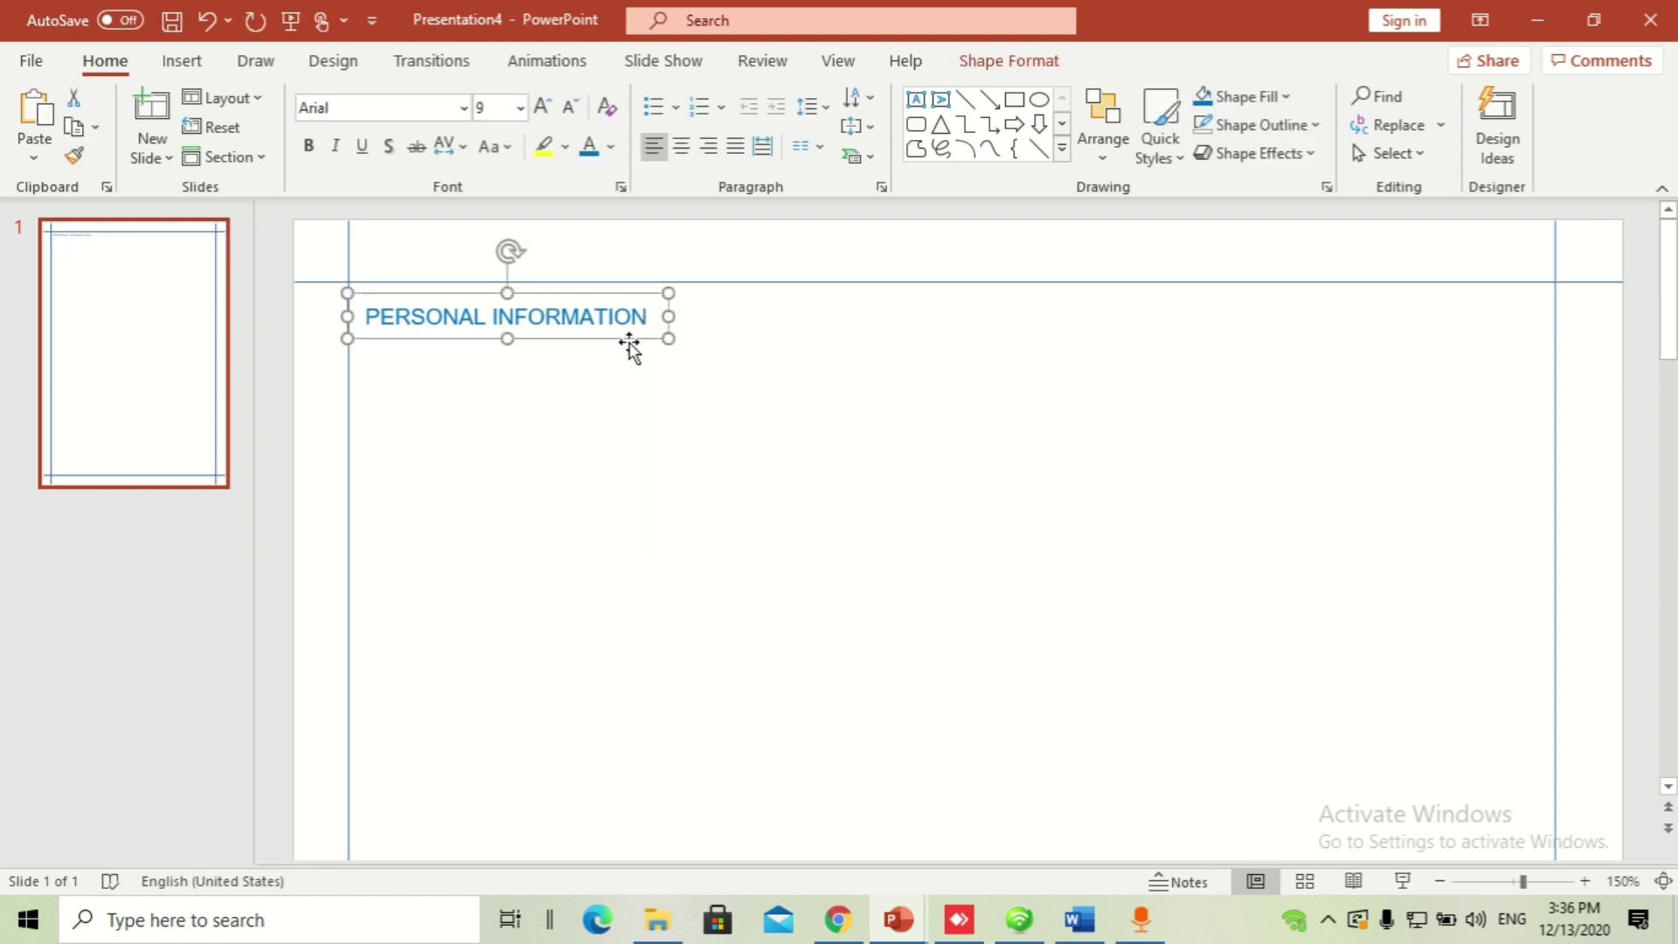
pyautogui.press('Delete')
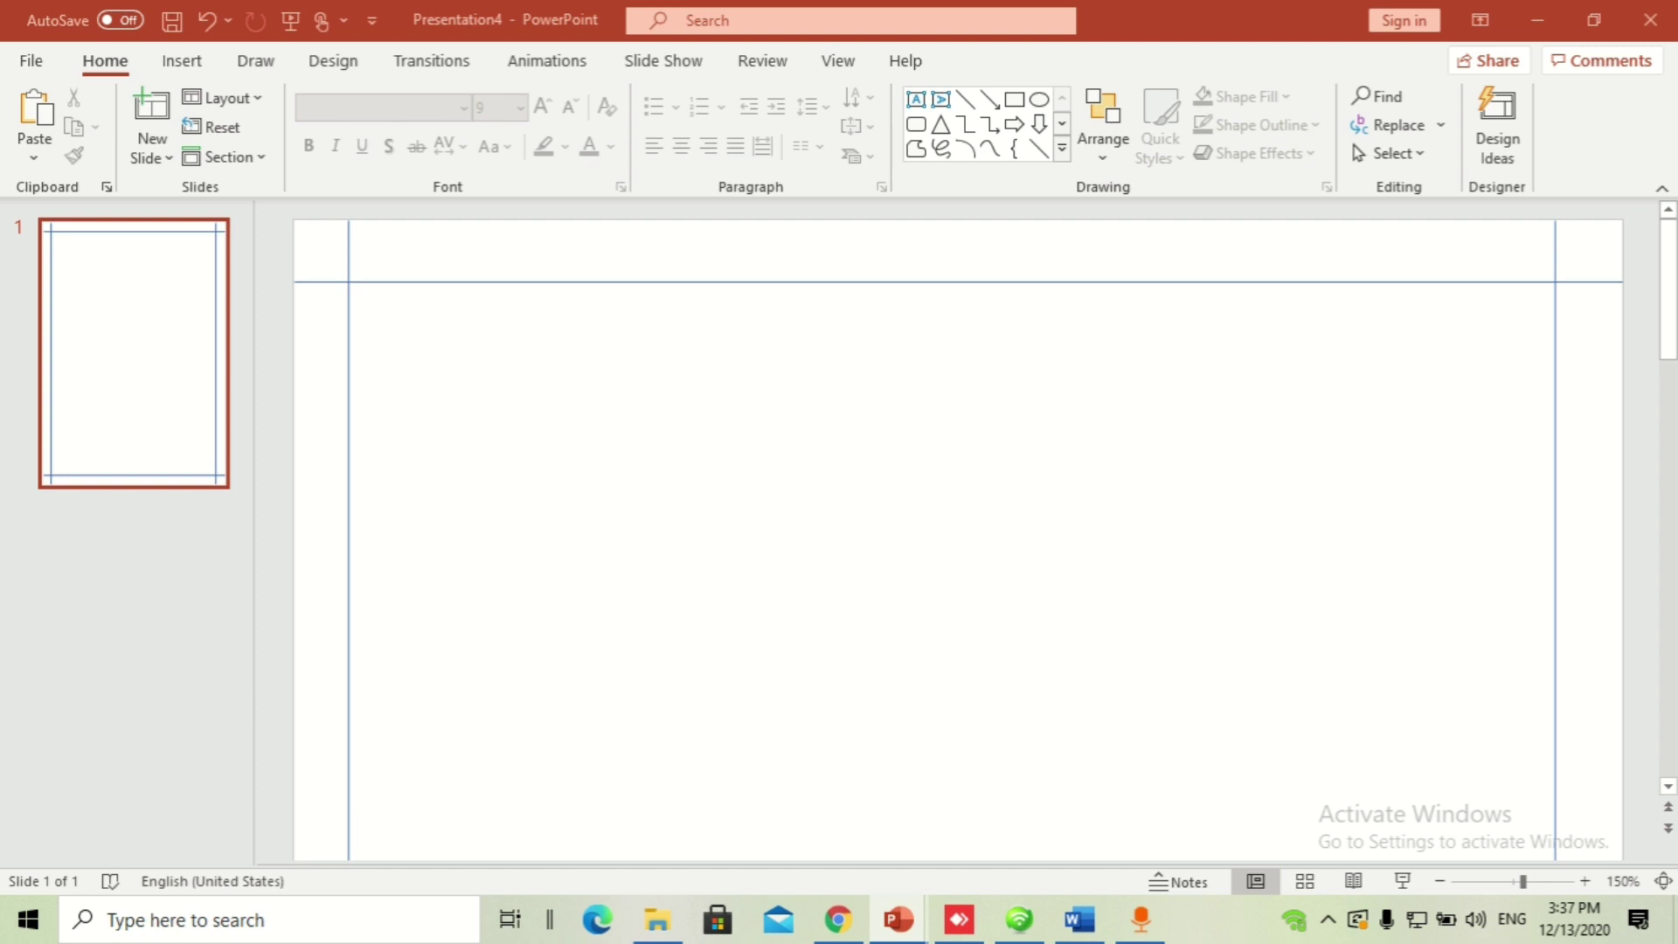
# Step: Paste the CV template block: photo, name placeholder, address and house-number boxes, and blue location pin icons
pyautogui.hotkey('ctrl', 'v')
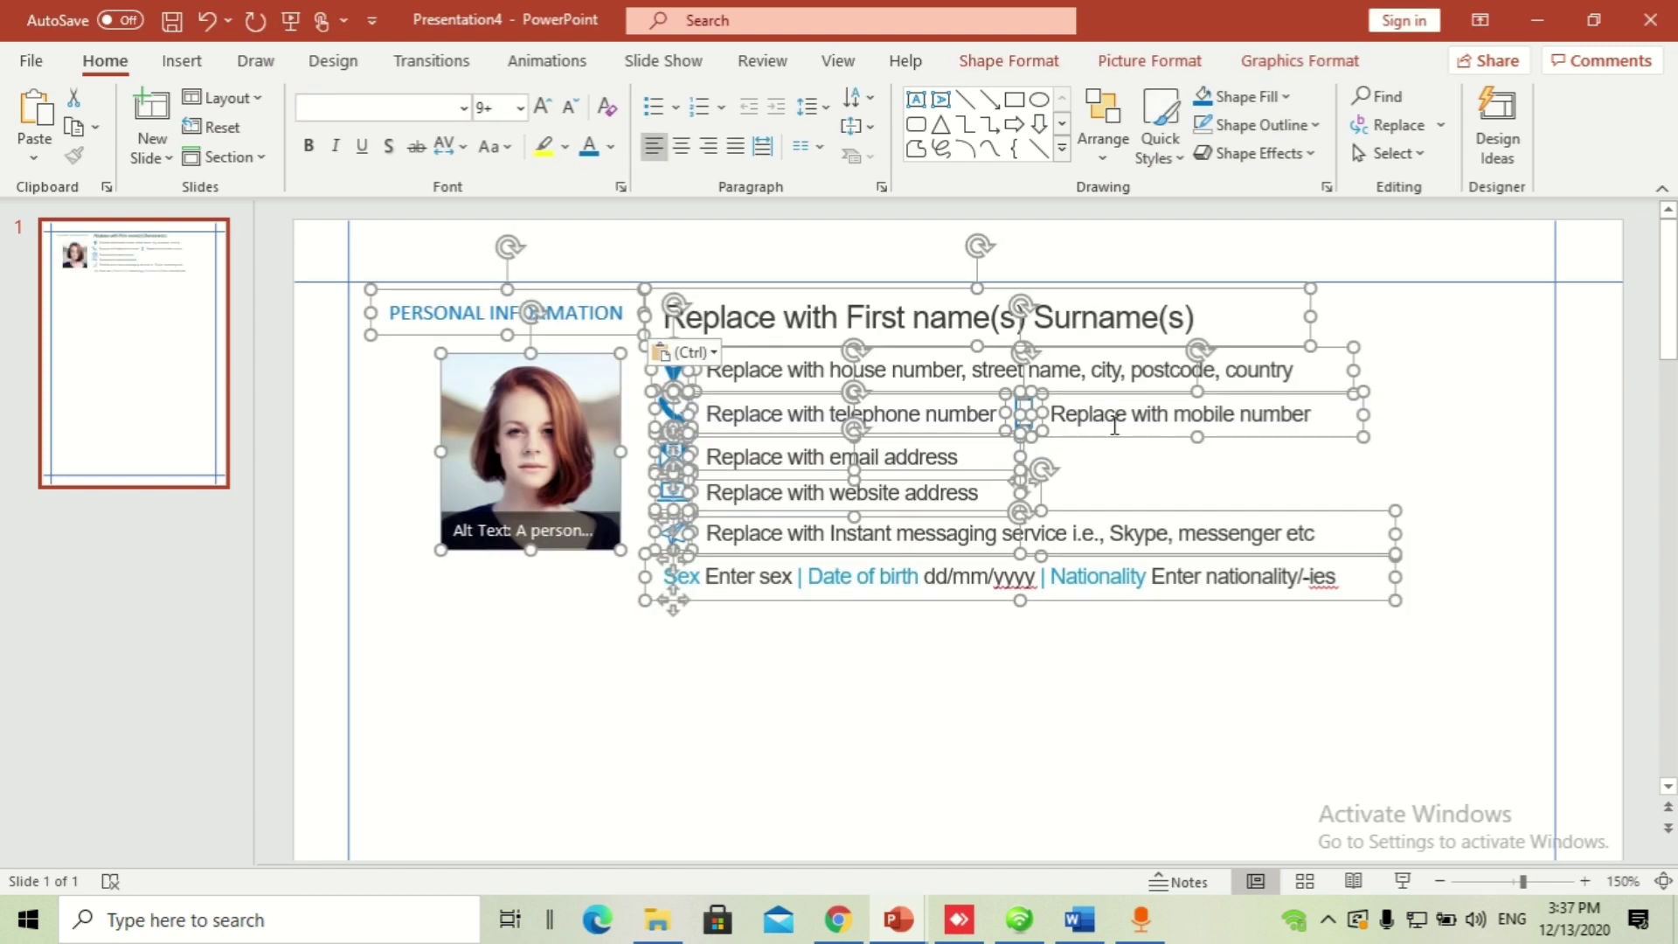
pyautogui.click(1244, 673)
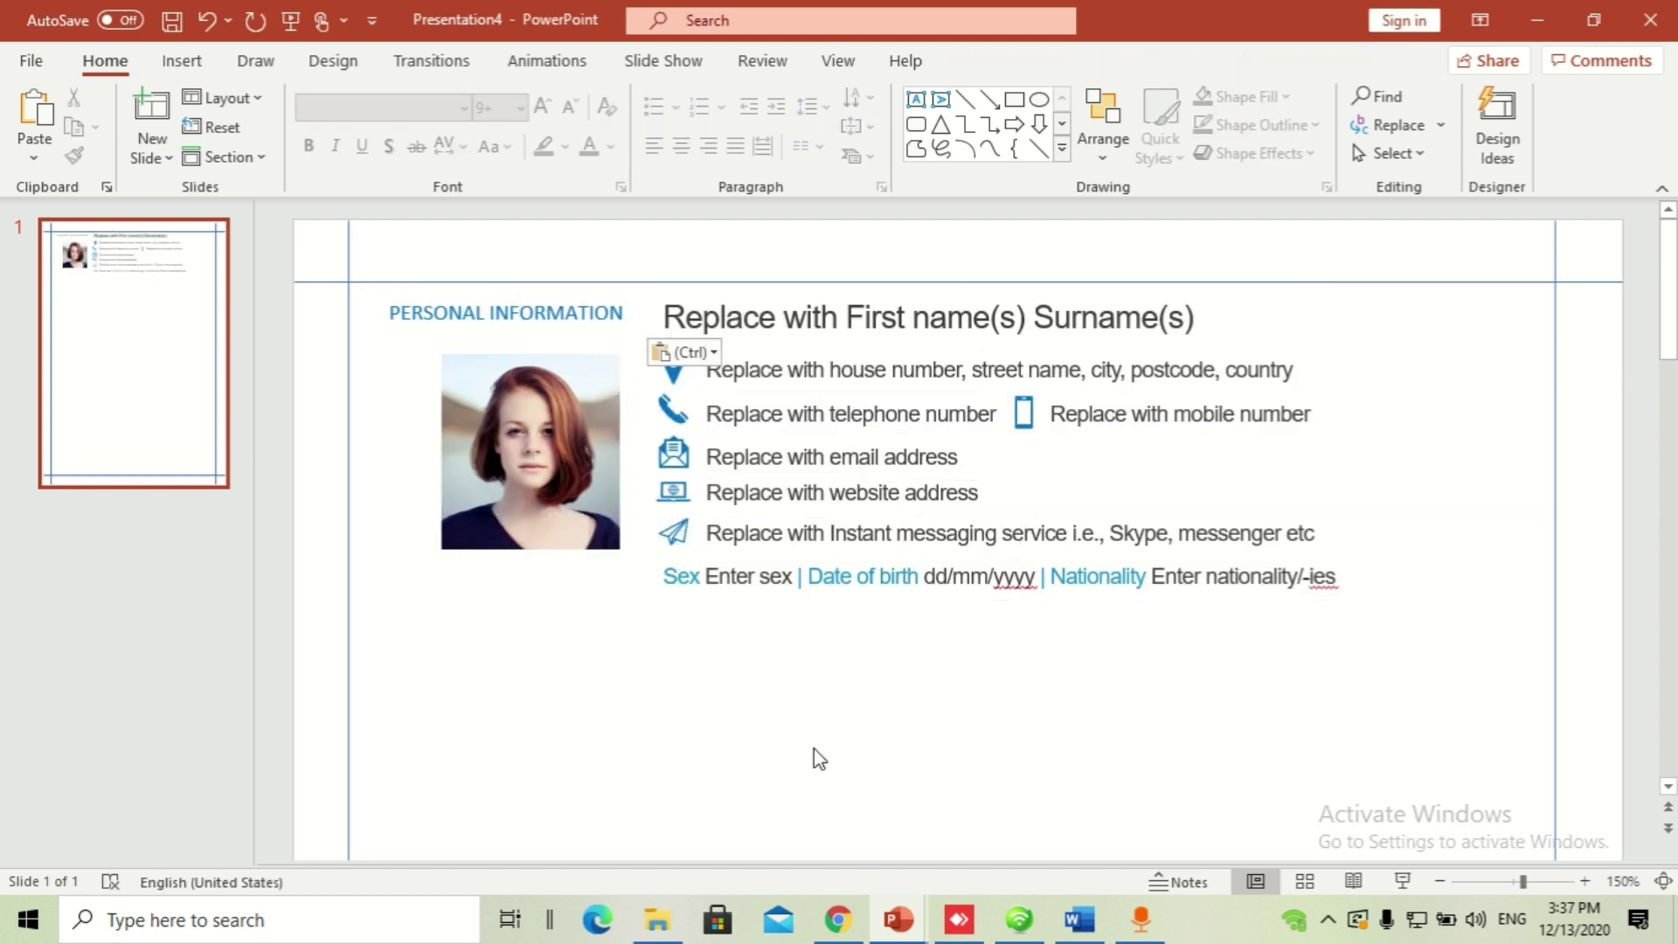
pyautogui.click(817, 362)
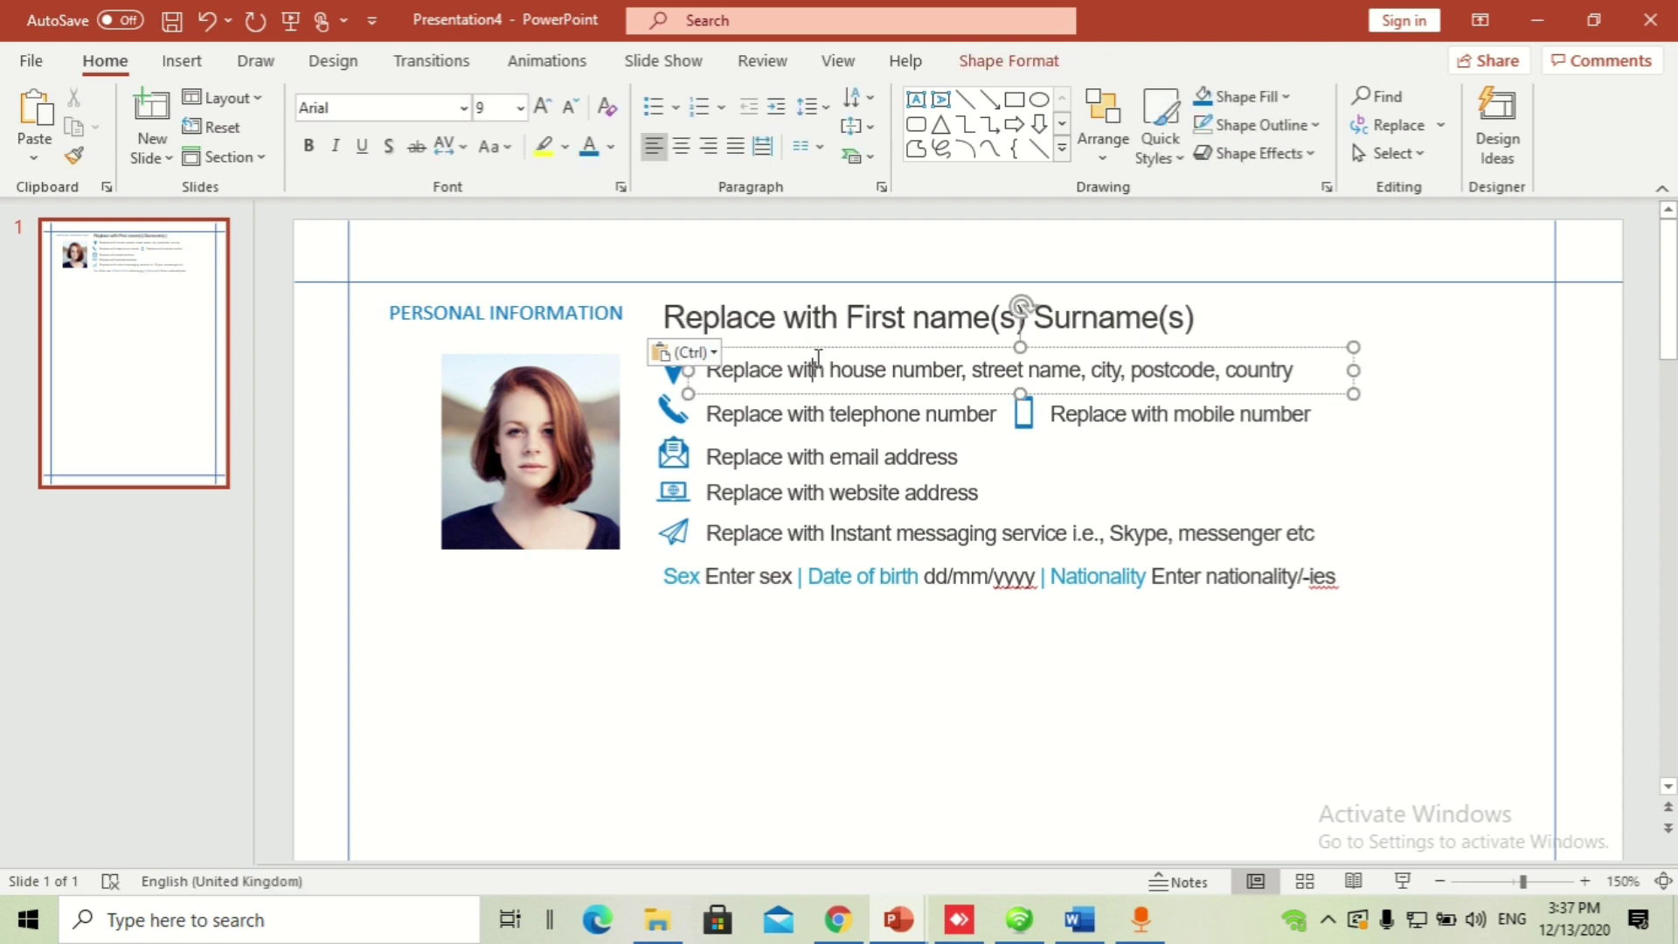
pyautogui.click(564, 398)
pyautogui.press('Escape')
pyautogui.click(673, 373)
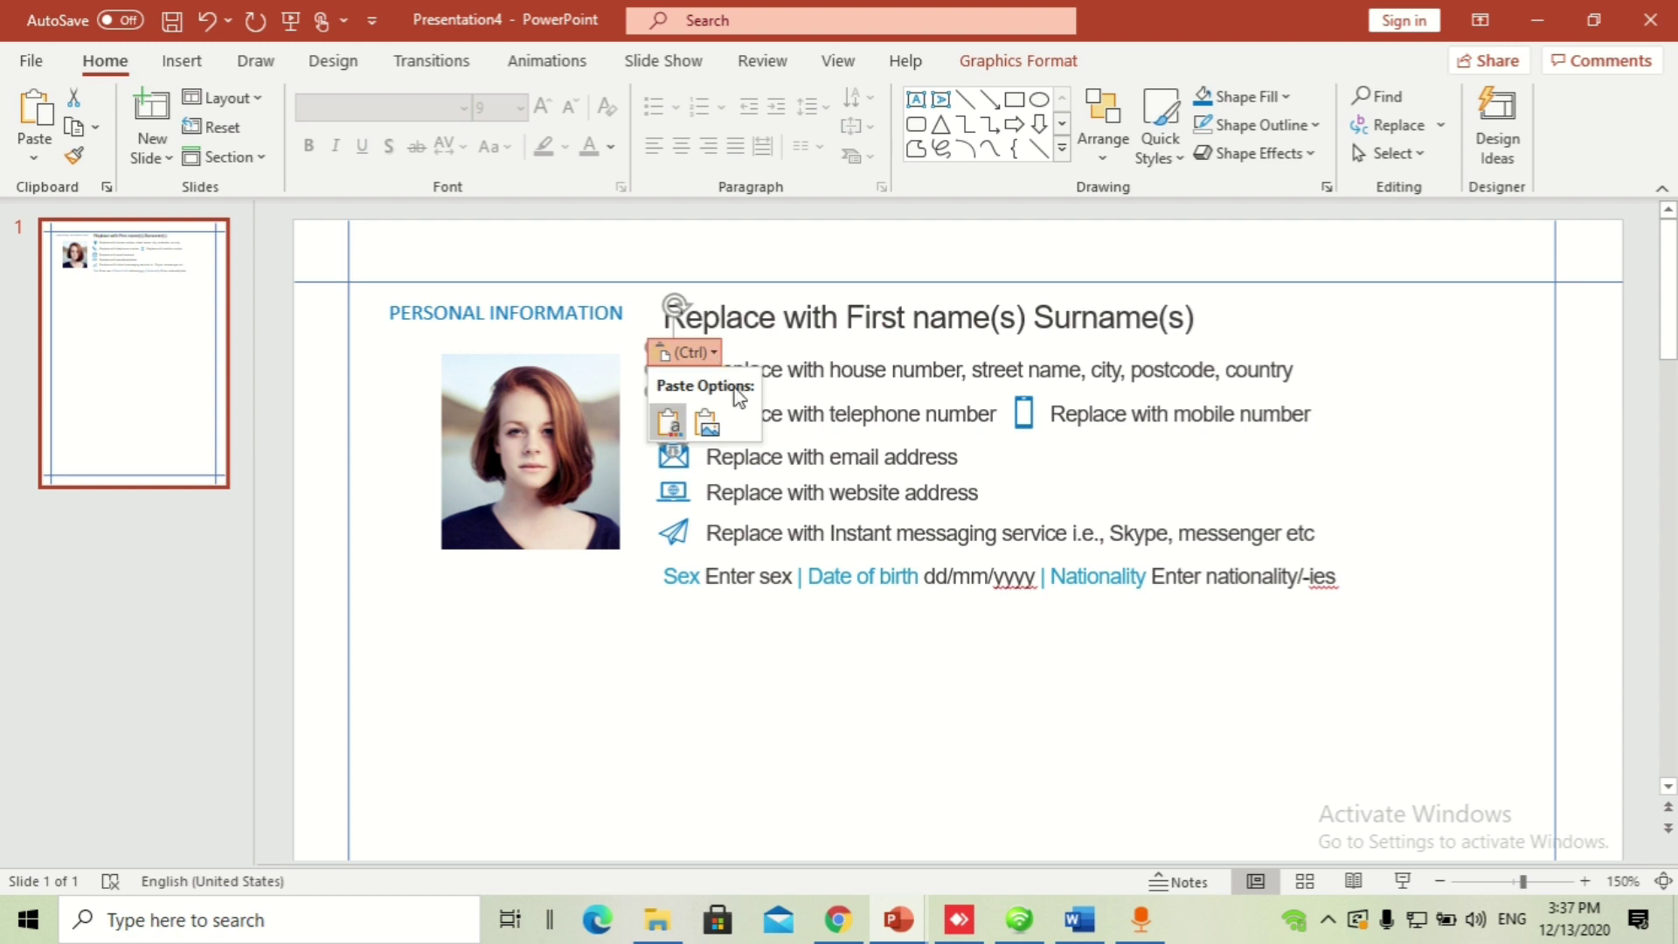
pyautogui.keyDown('ctrl'); pyautogui.scroll(5, 721, 391); pyautogui.keyUp('ctrl')
pyautogui.click(1090, 566)
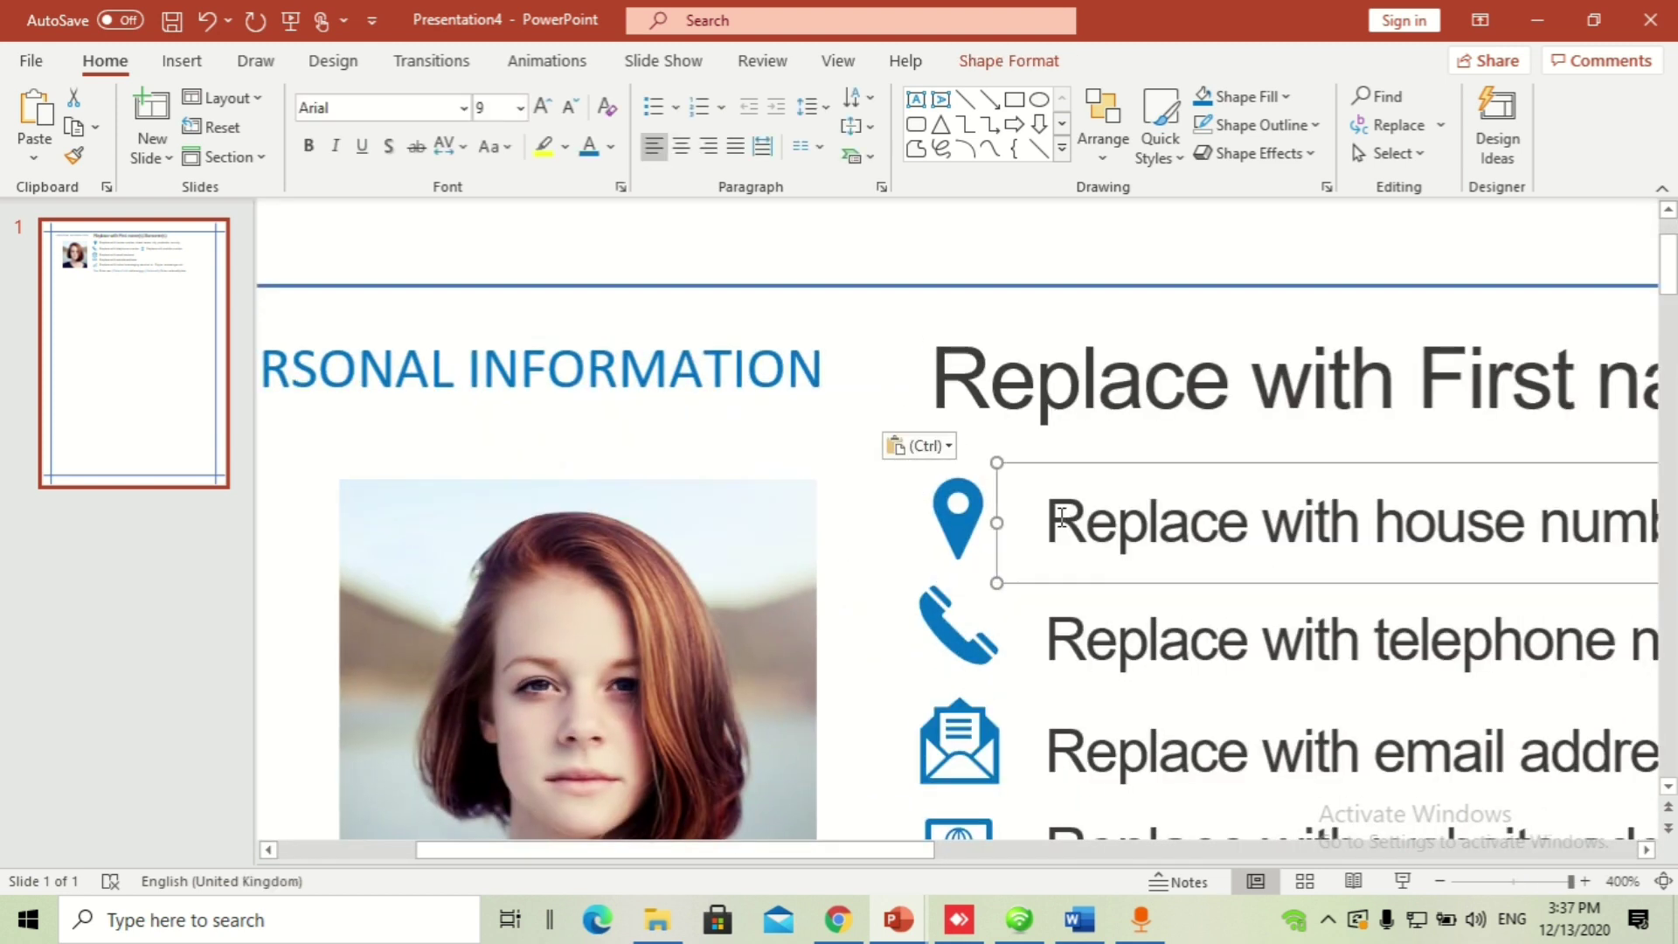
pyautogui.click(963, 537)
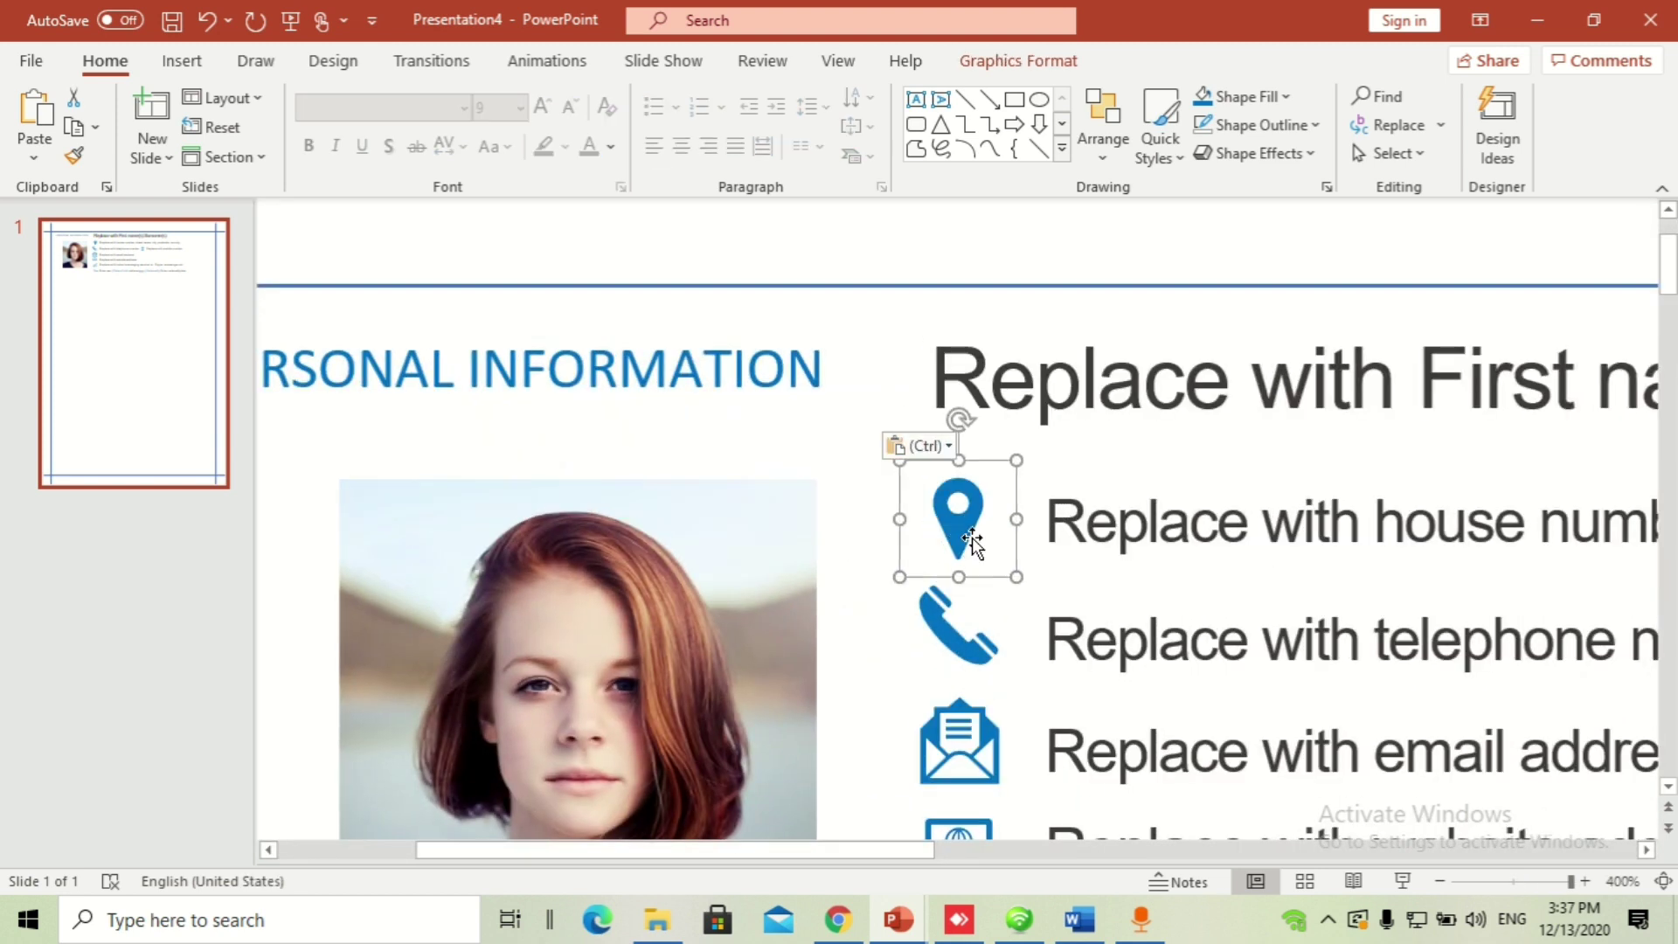
pyautogui.click(182, 61)
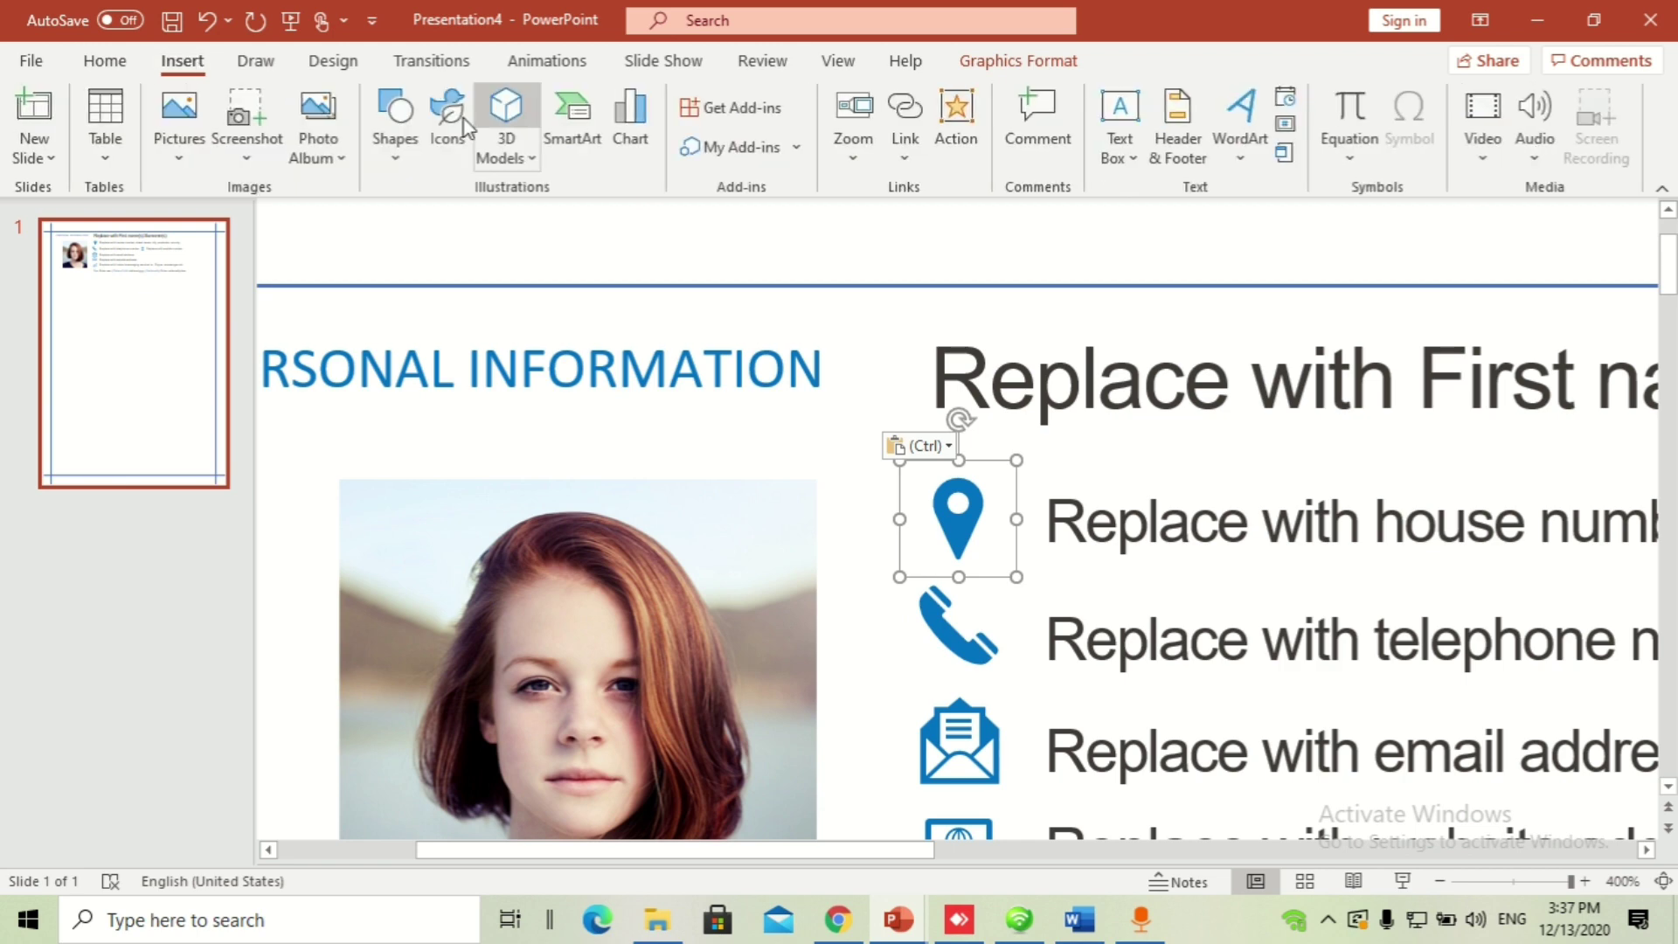
pyautogui.click(453, 123)
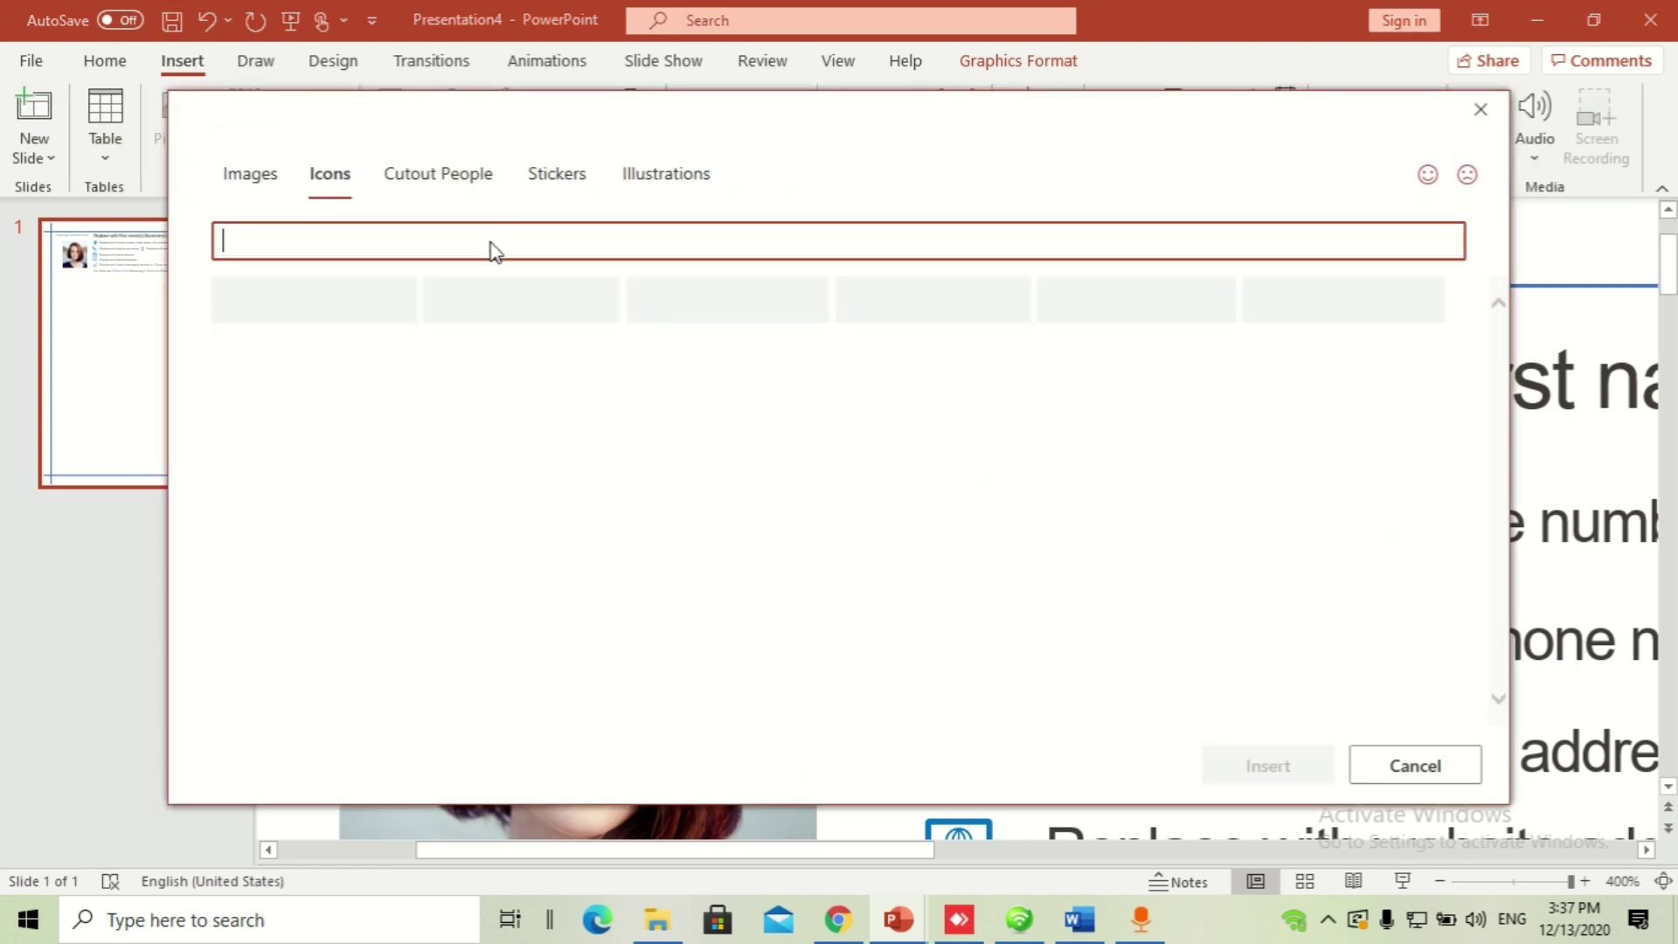
pyautogui.write('pin')
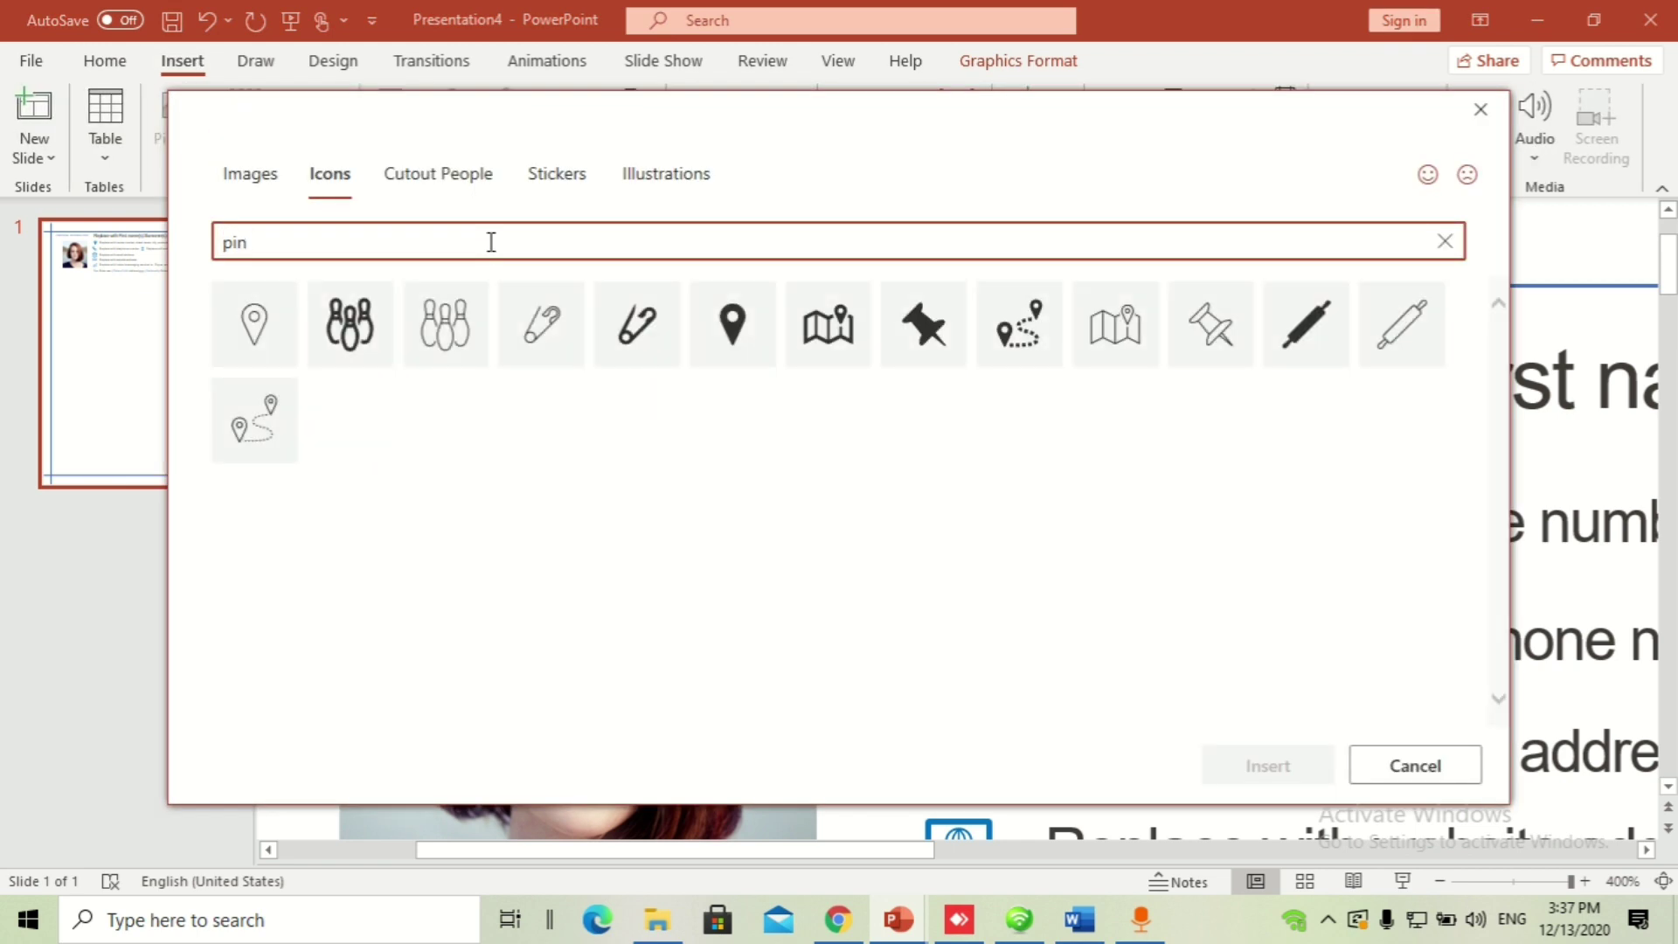
pyautogui.doubleClick(450, 231)
pyautogui.write('mobile')
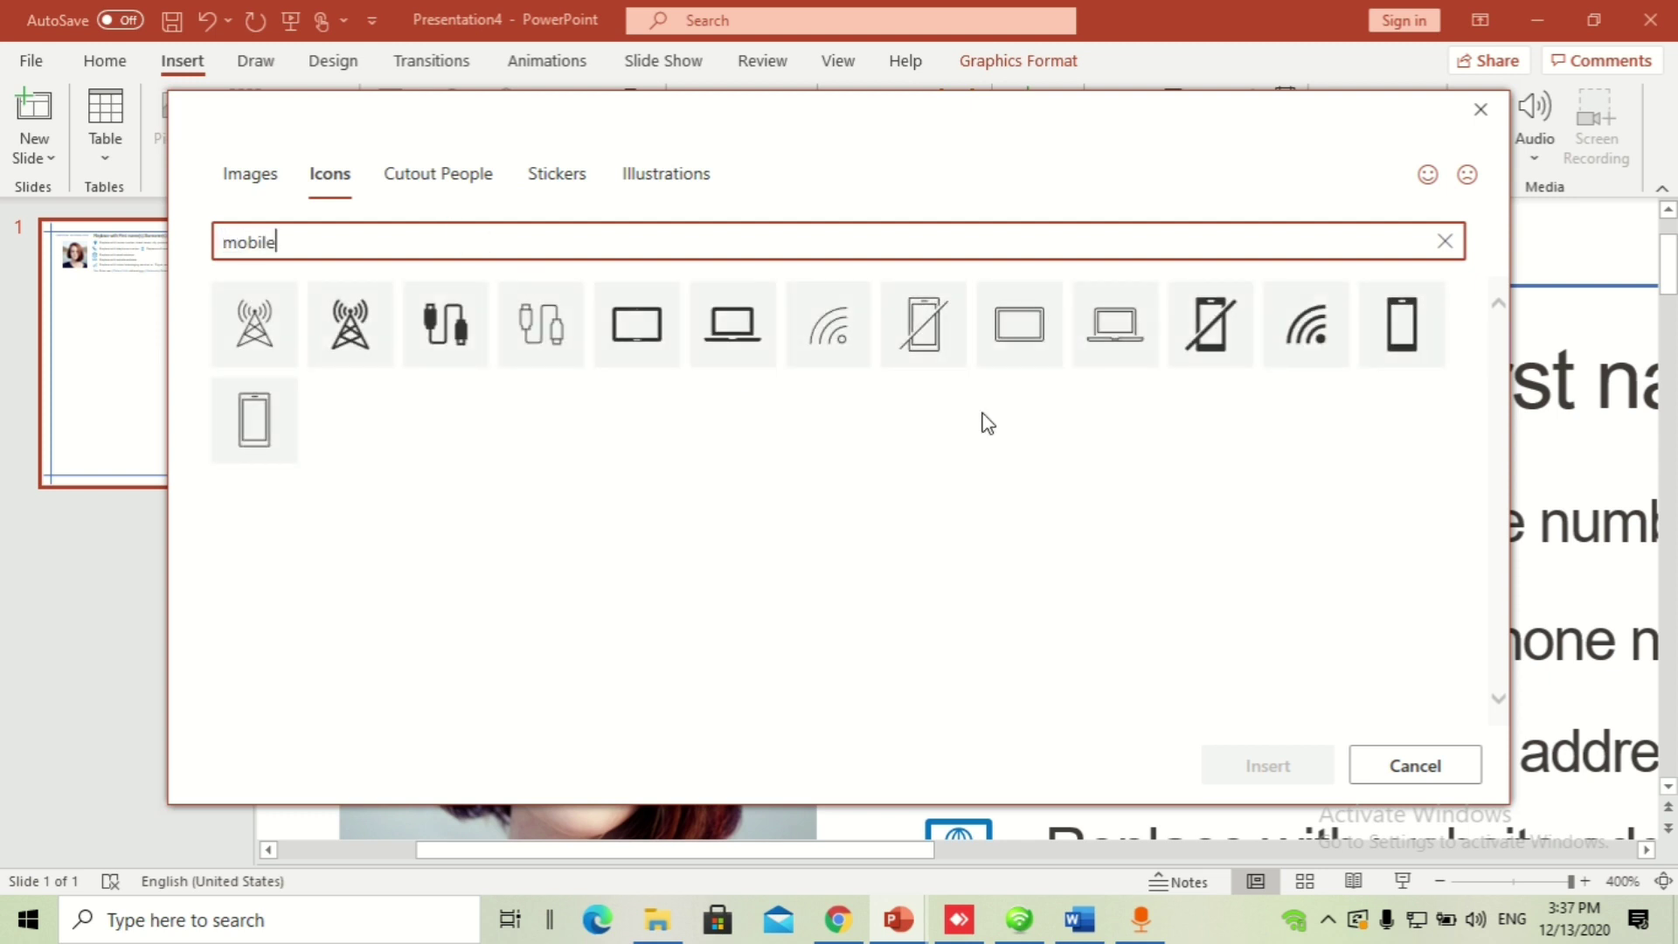
pyautogui.click(1464, 774)
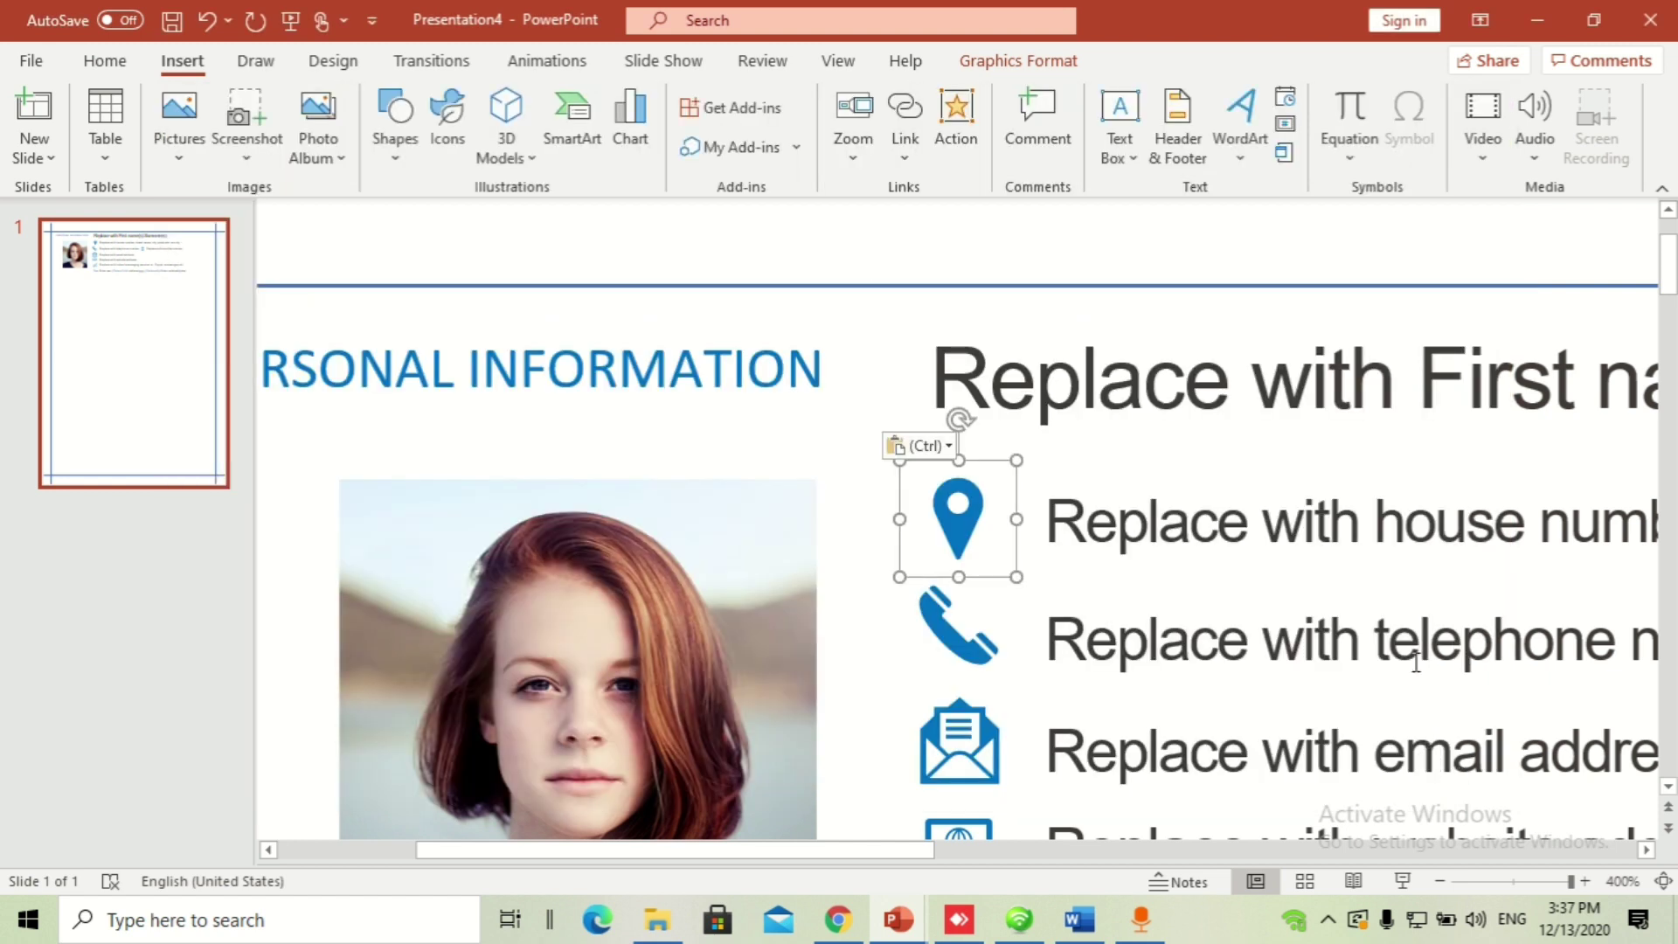
# Step: Delete the 'Replace with email address' text box, leaving the envelope icon on its own
pyautogui.scroll(-5, 1272, 643)
pyautogui.scroll(-3, 1272, 642)
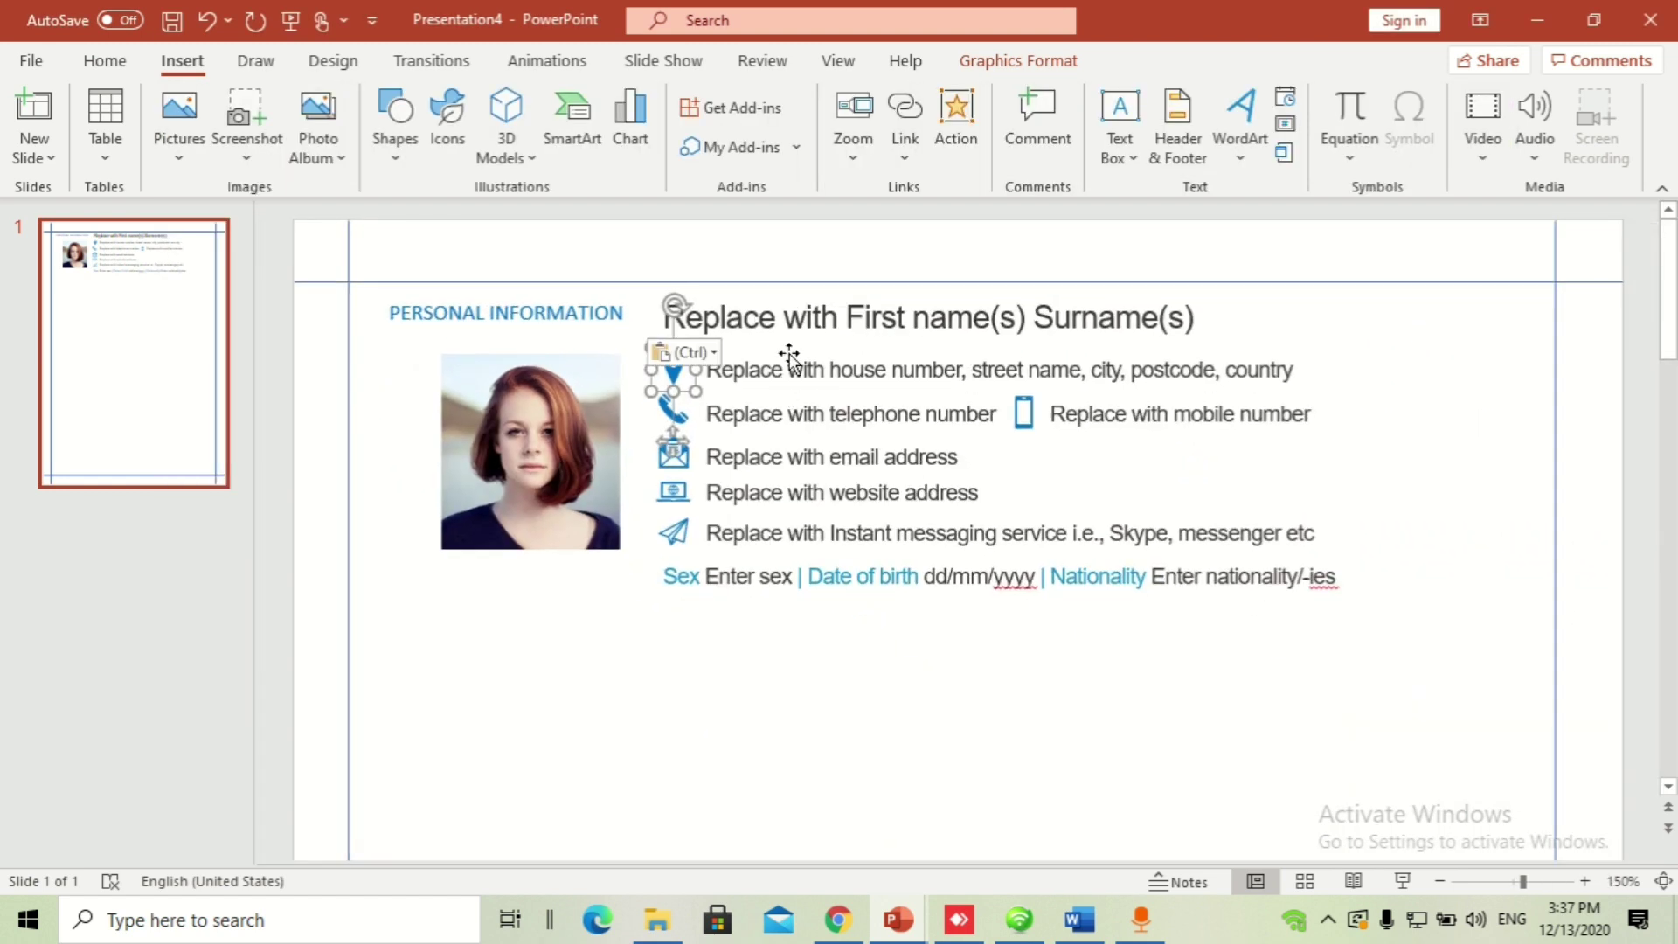
pyautogui.click(775, 319)
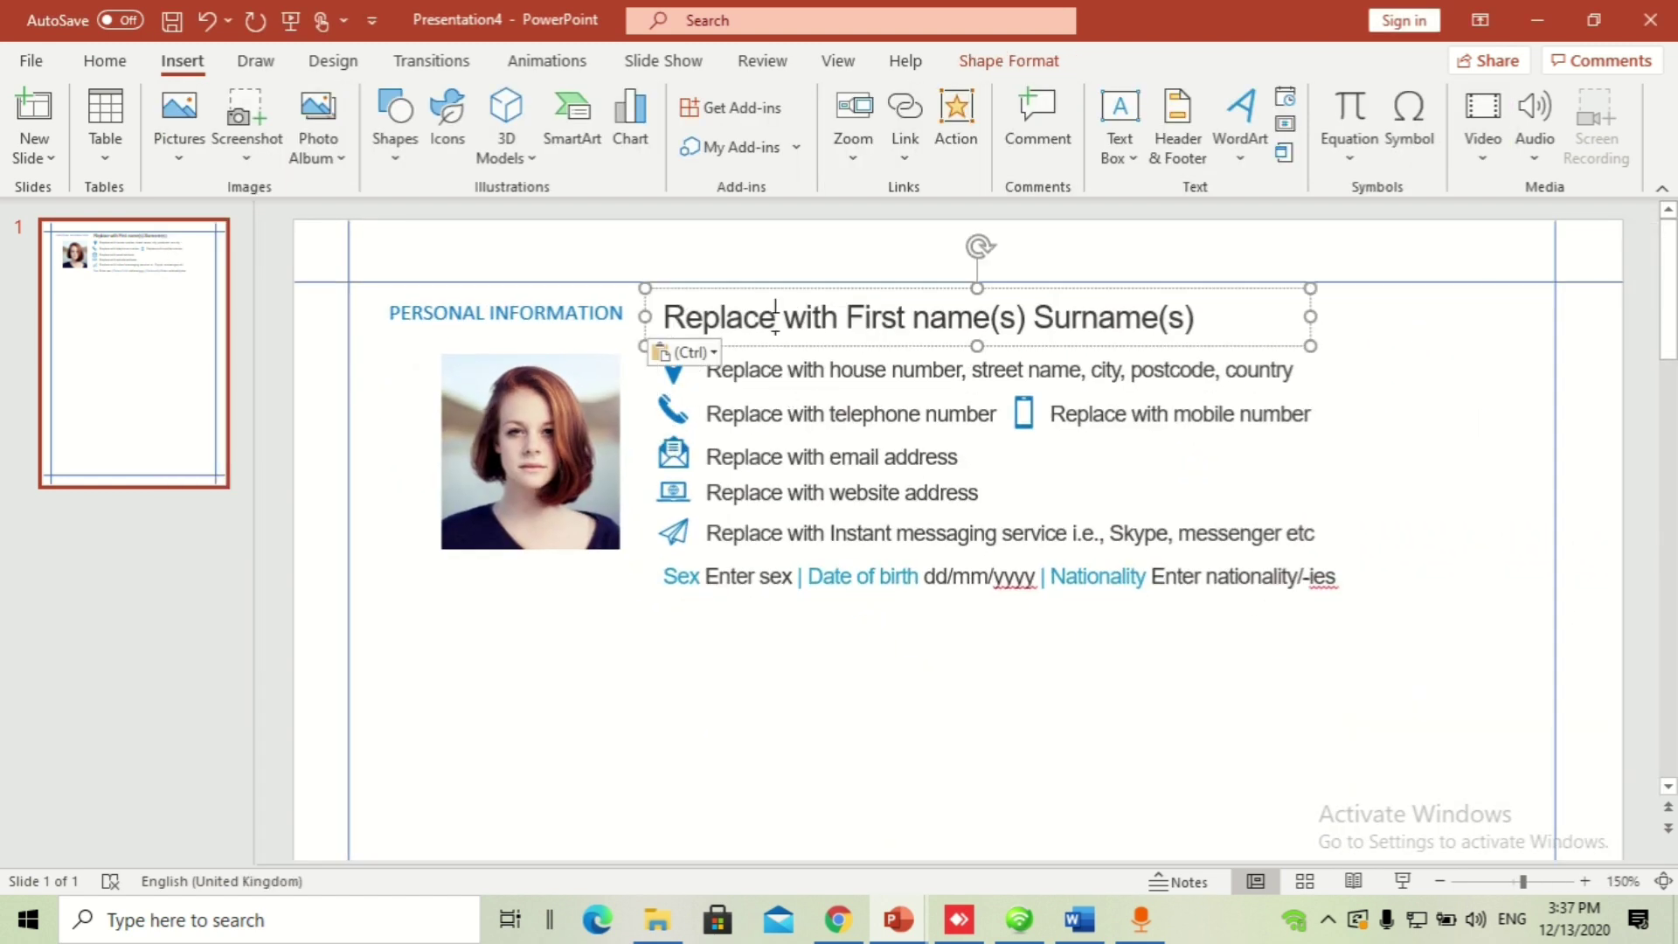
pyautogui.click(109, 65)
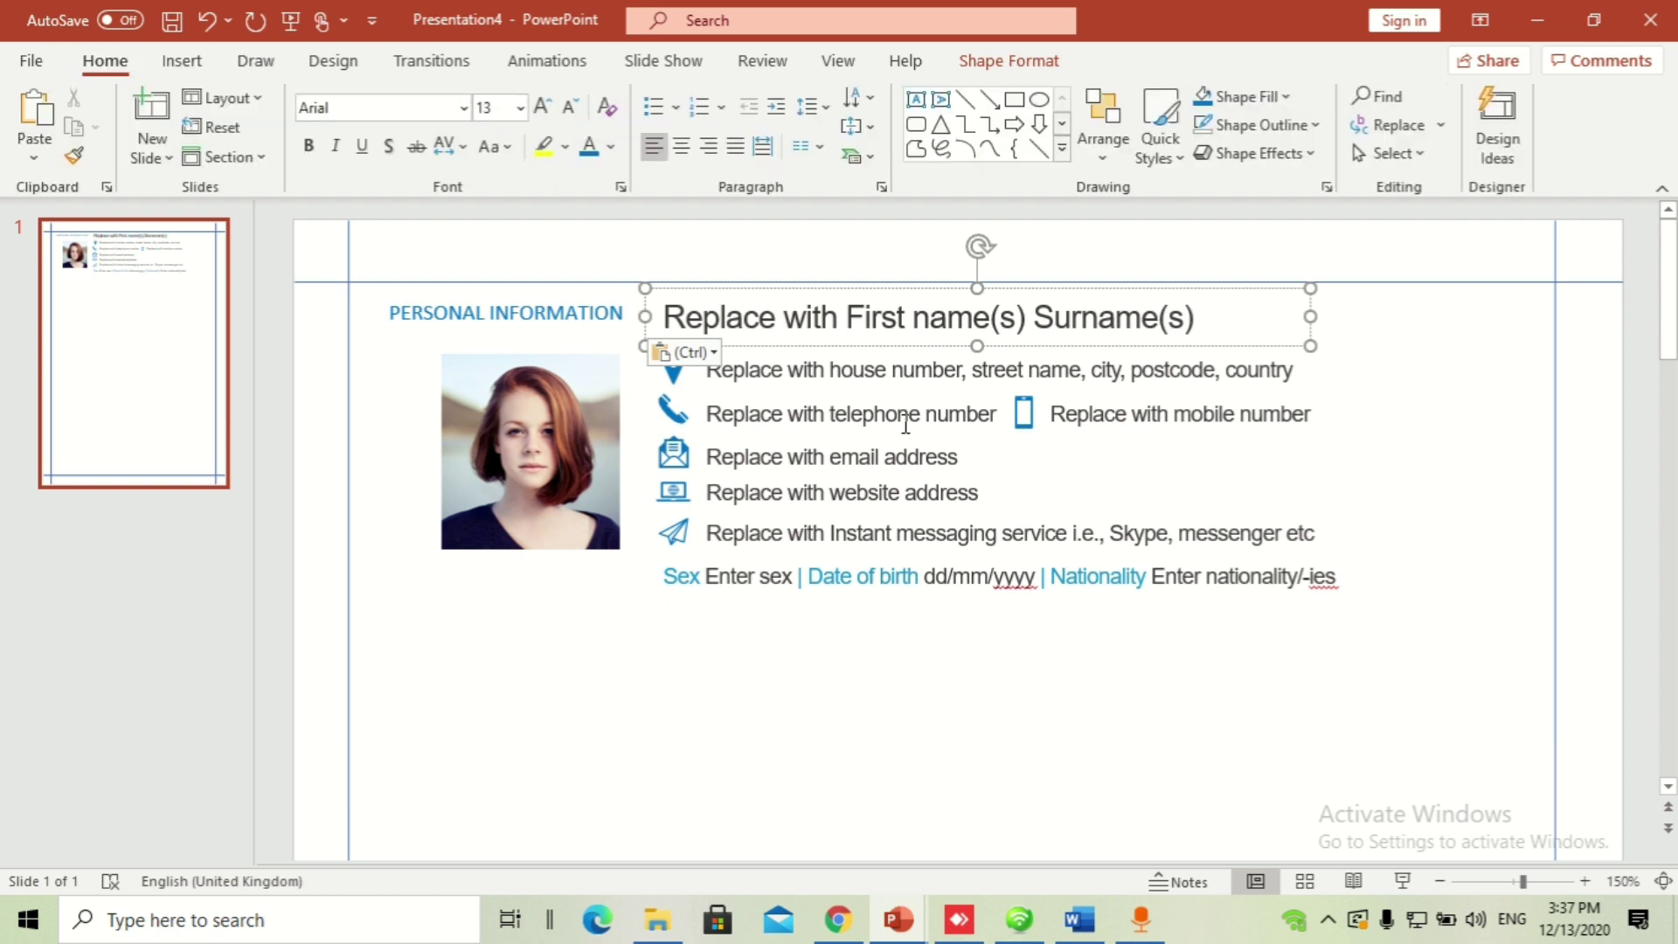
pyautogui.click(830, 371)
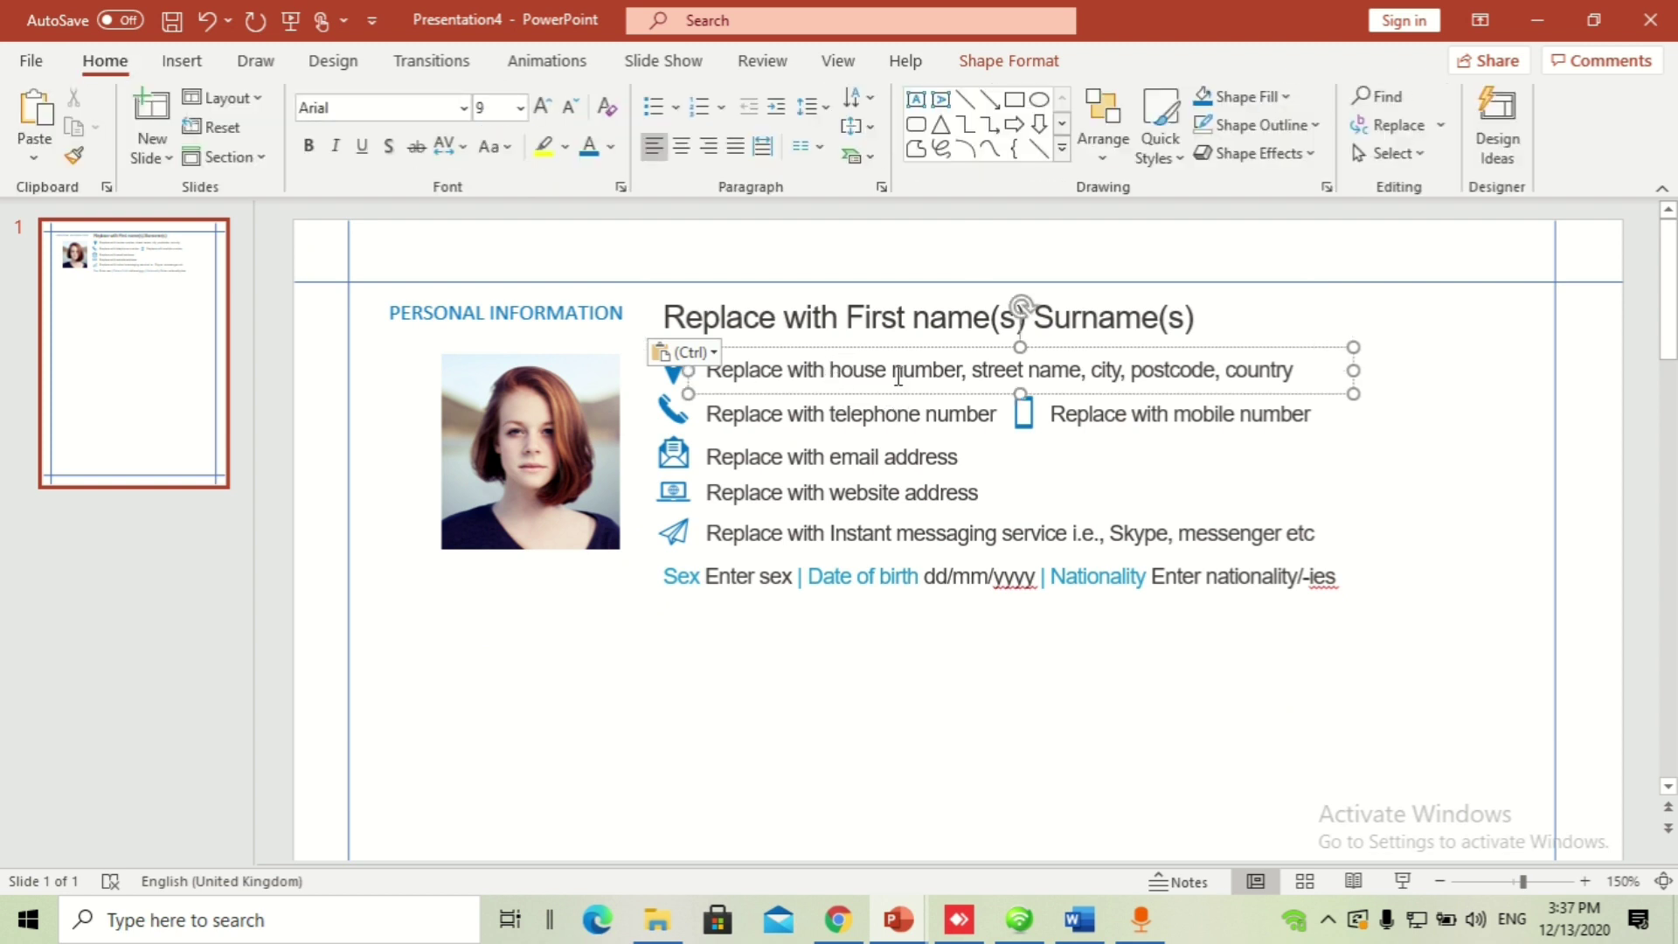
pyautogui.click(865, 414)
pyautogui.click(860, 456)
pyautogui.click(859, 531)
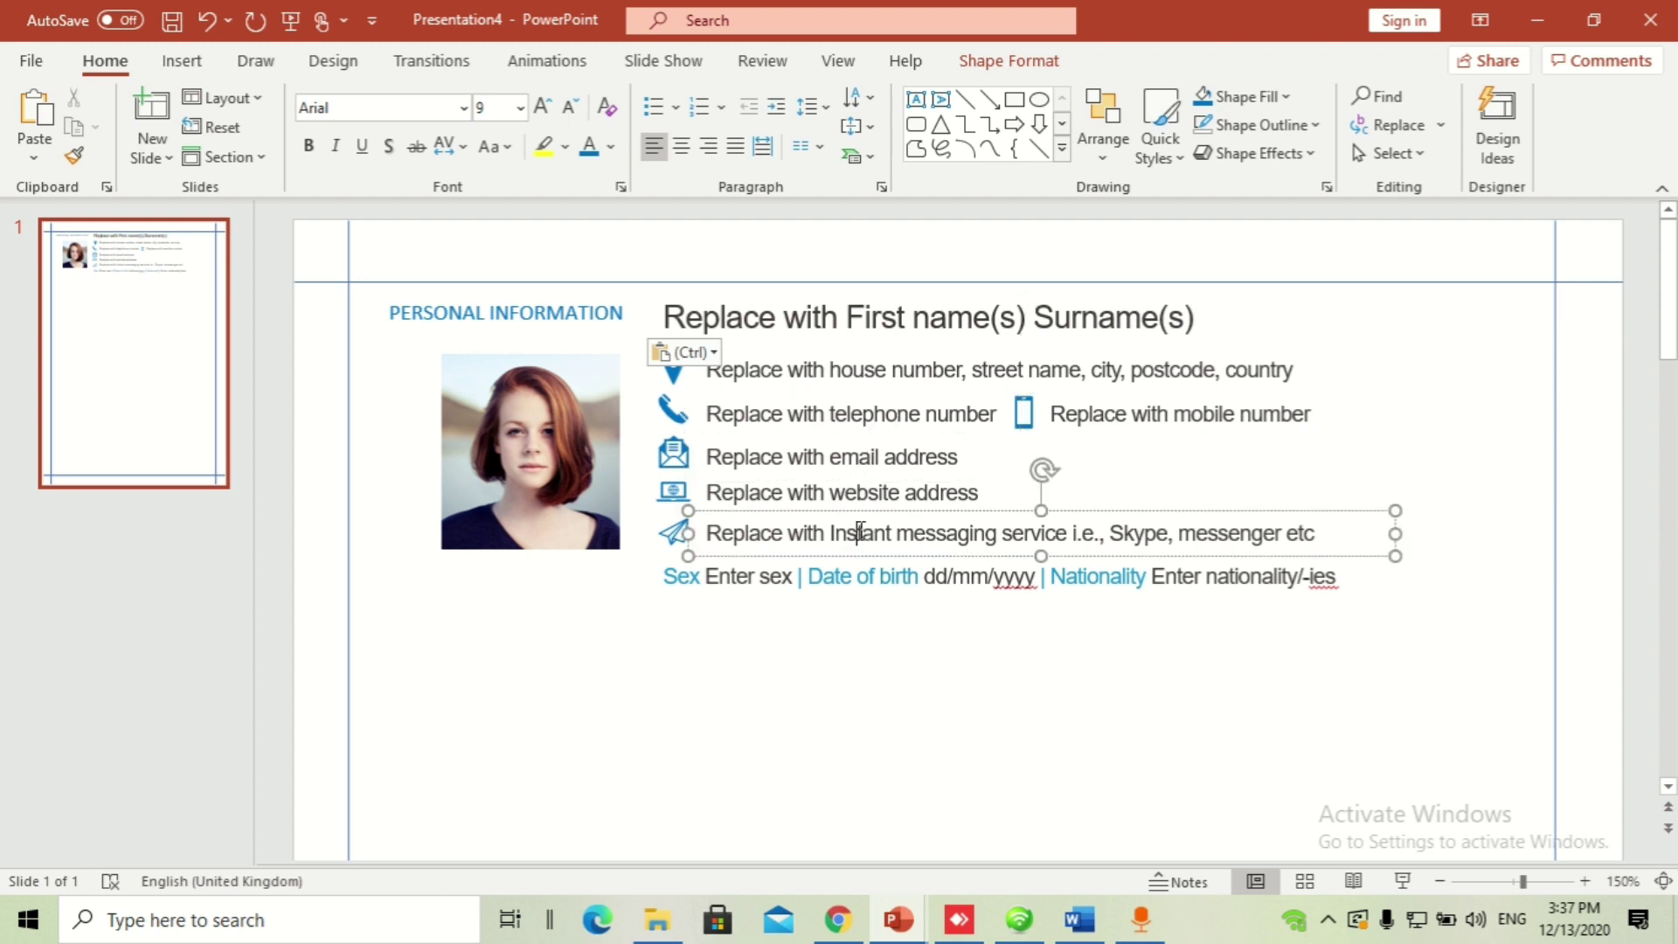
pyautogui.click(833, 414)
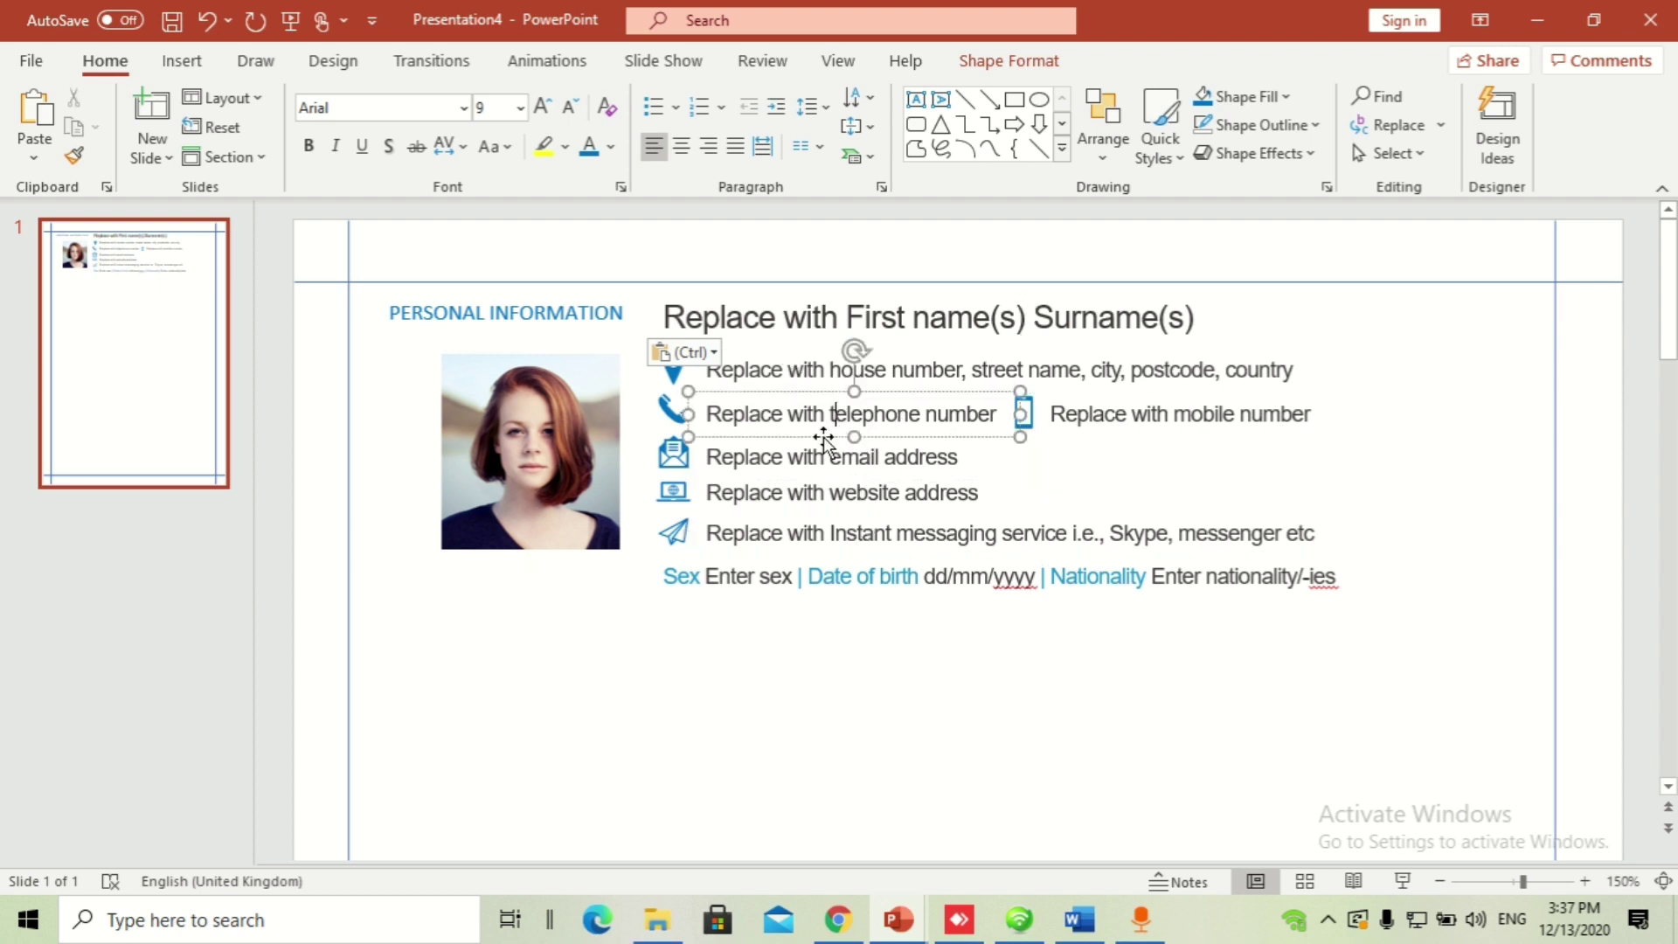
pyautogui.click(825, 448)
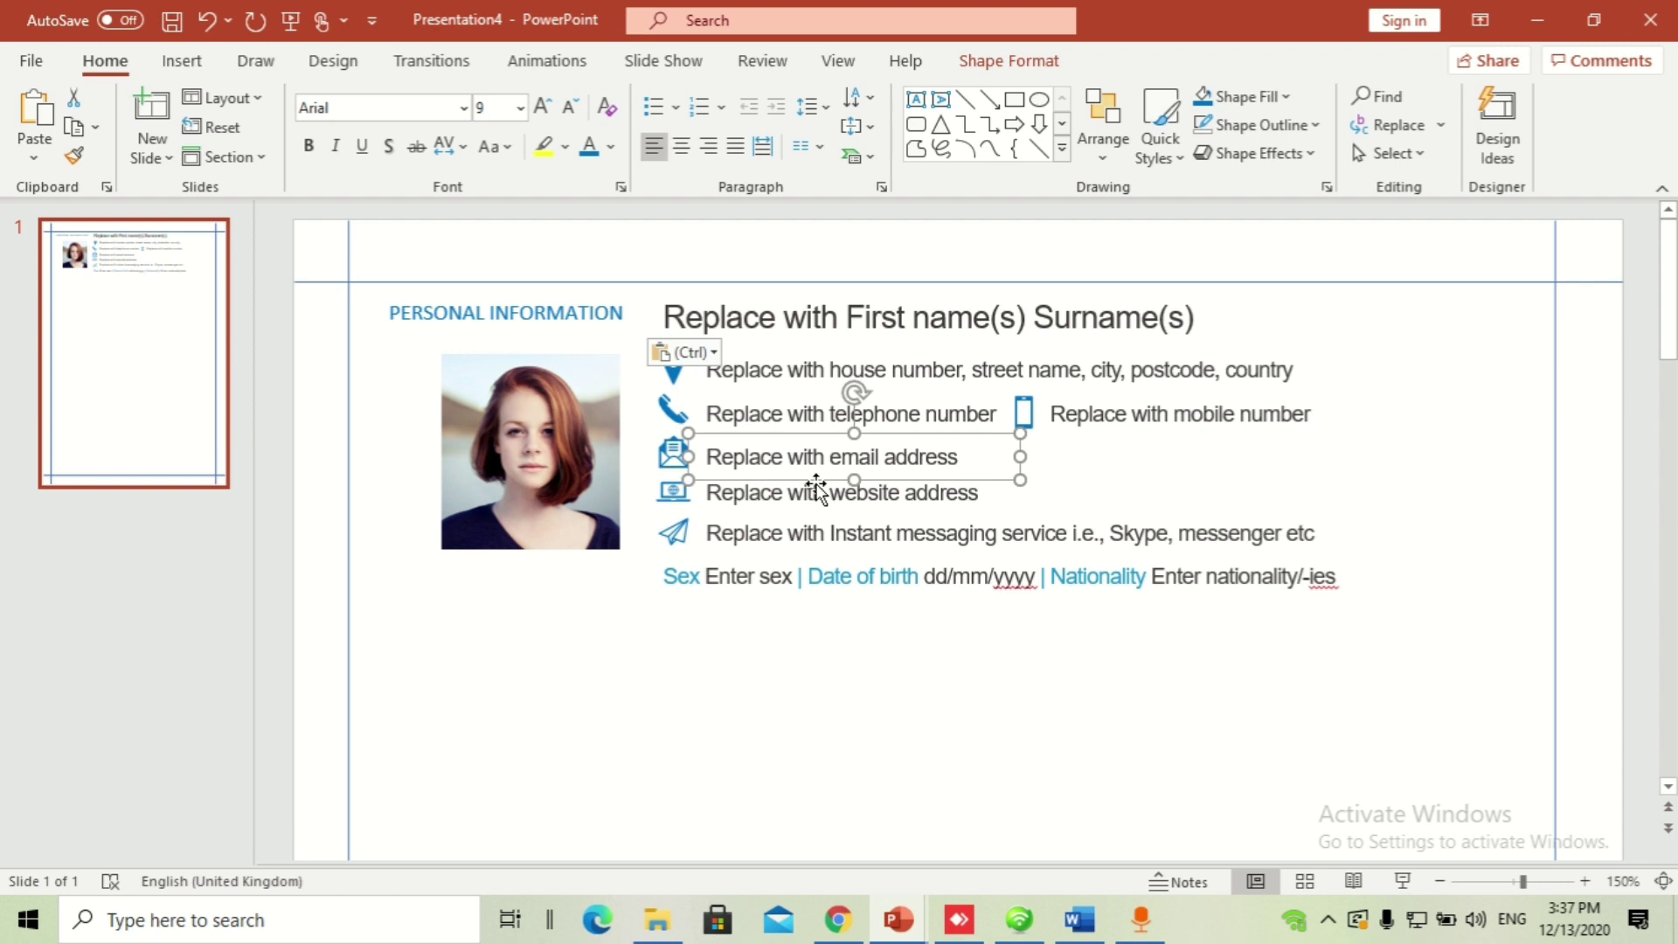
pyautogui.press('Delete')
# Step: Duplicate the 'Replace with telephone number' text box onto the empty email row beside the envelope
pyautogui.click(782, 414)
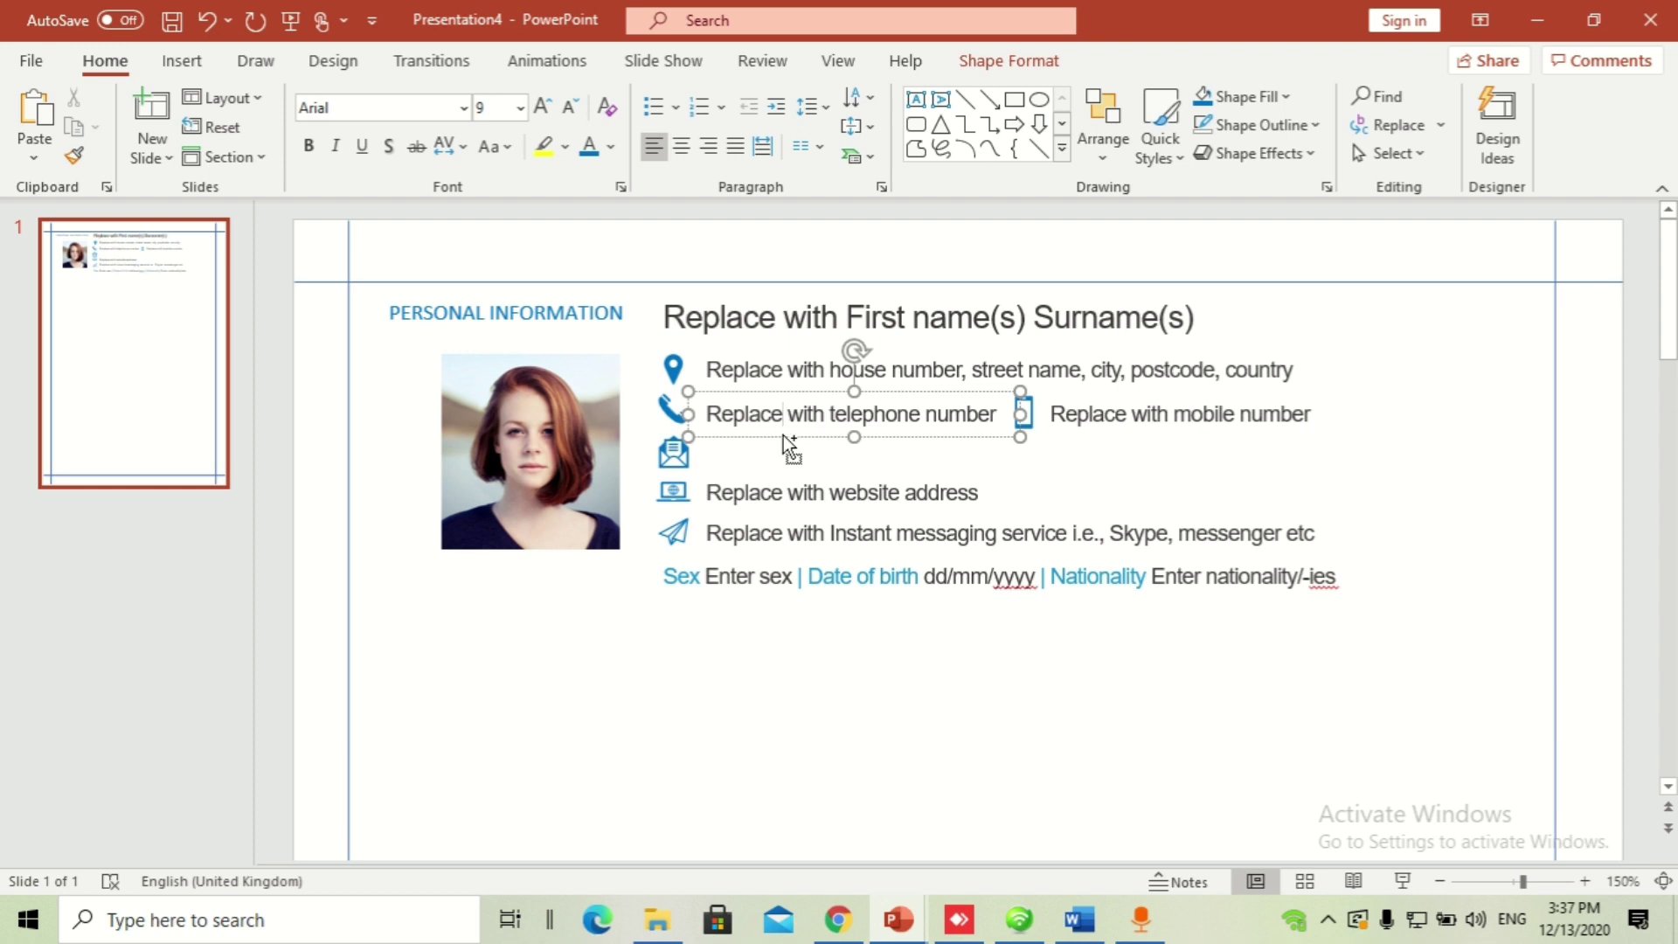
pyautogui.moveTo(783, 438); pyautogui.dragTo(788, 479)
pyautogui.press('Delete')
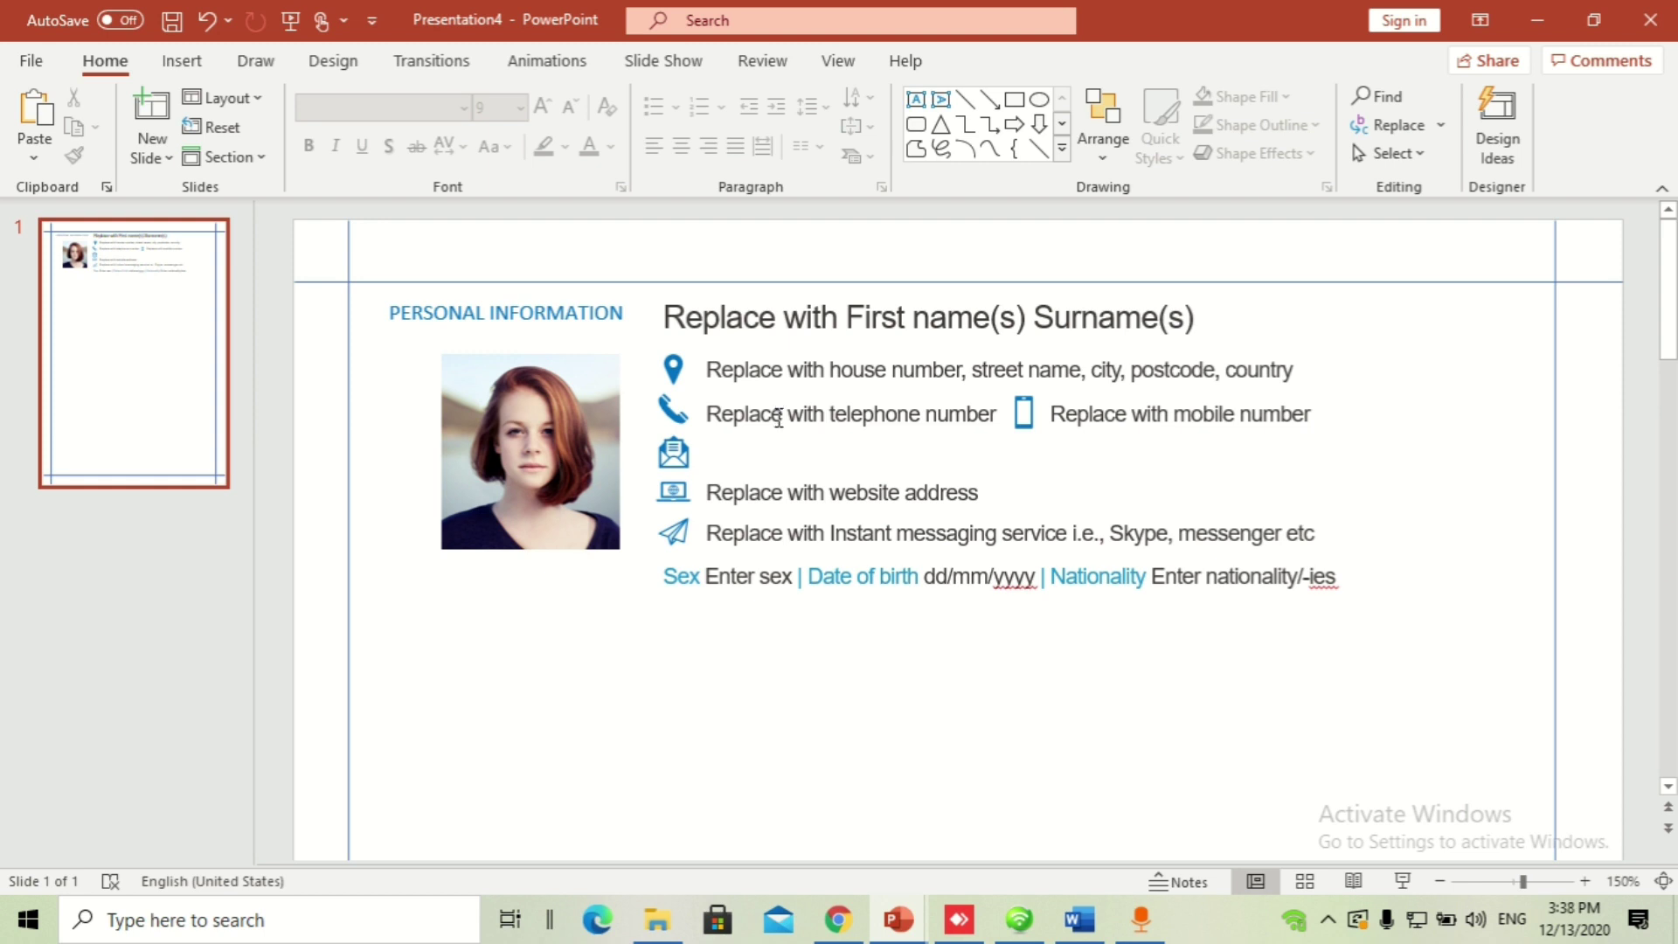
pyautogui.moveTo(778, 418); pyautogui.dragTo(782, 425)
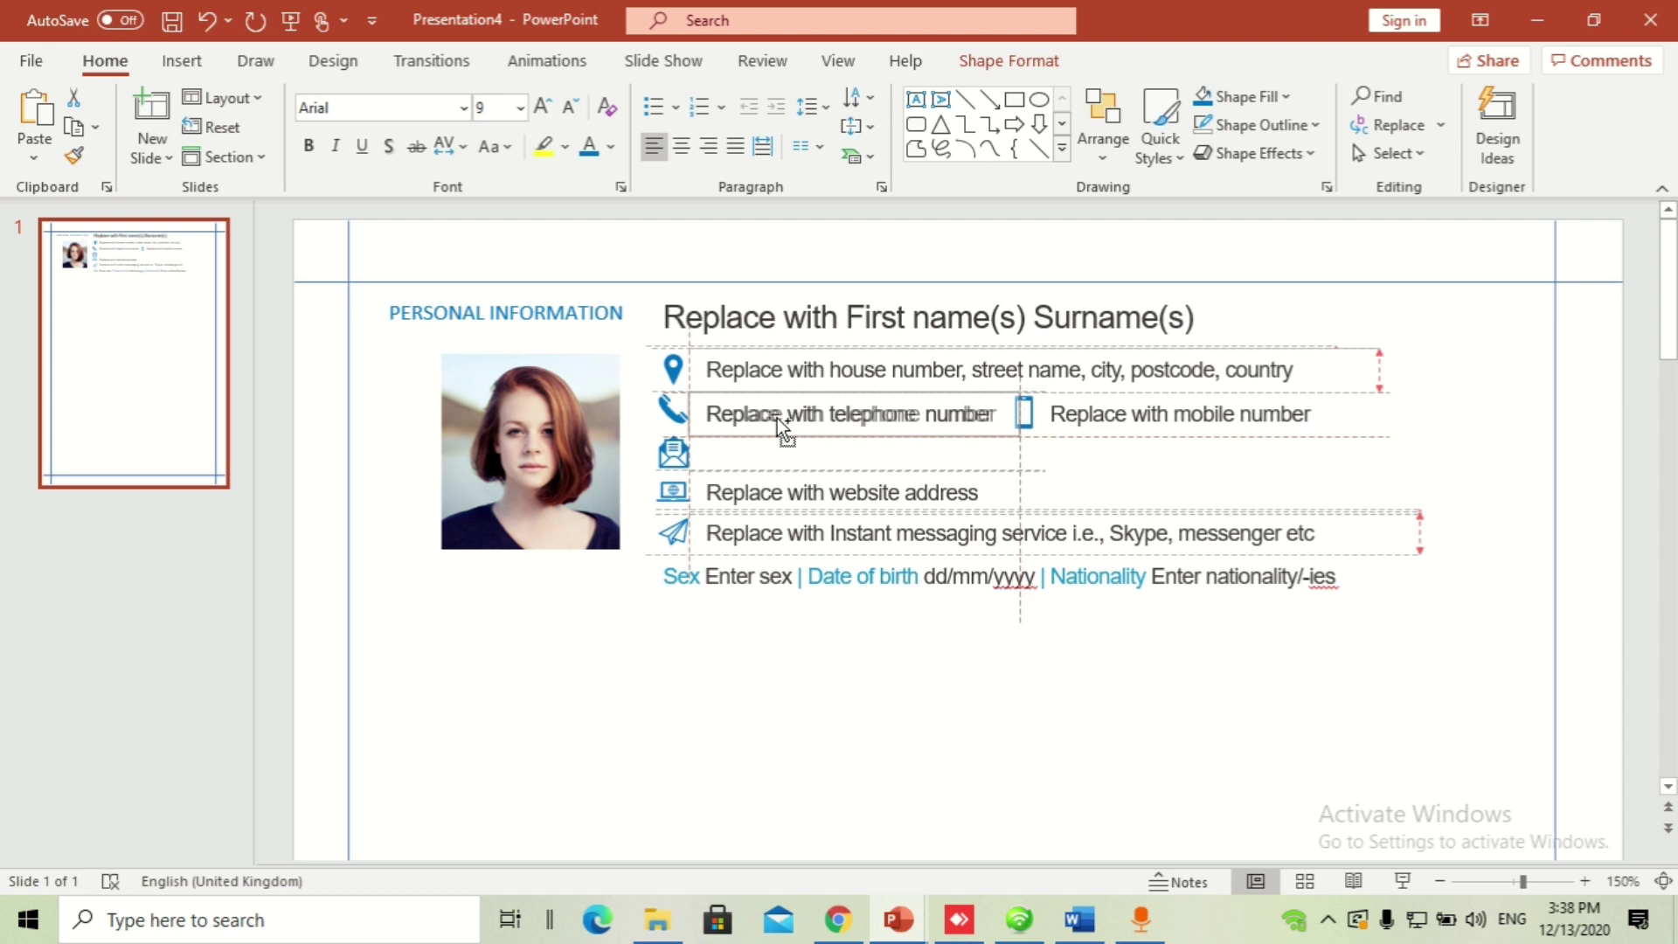
pyautogui.moveTo(778, 418); pyautogui.dragTo(781, 460)
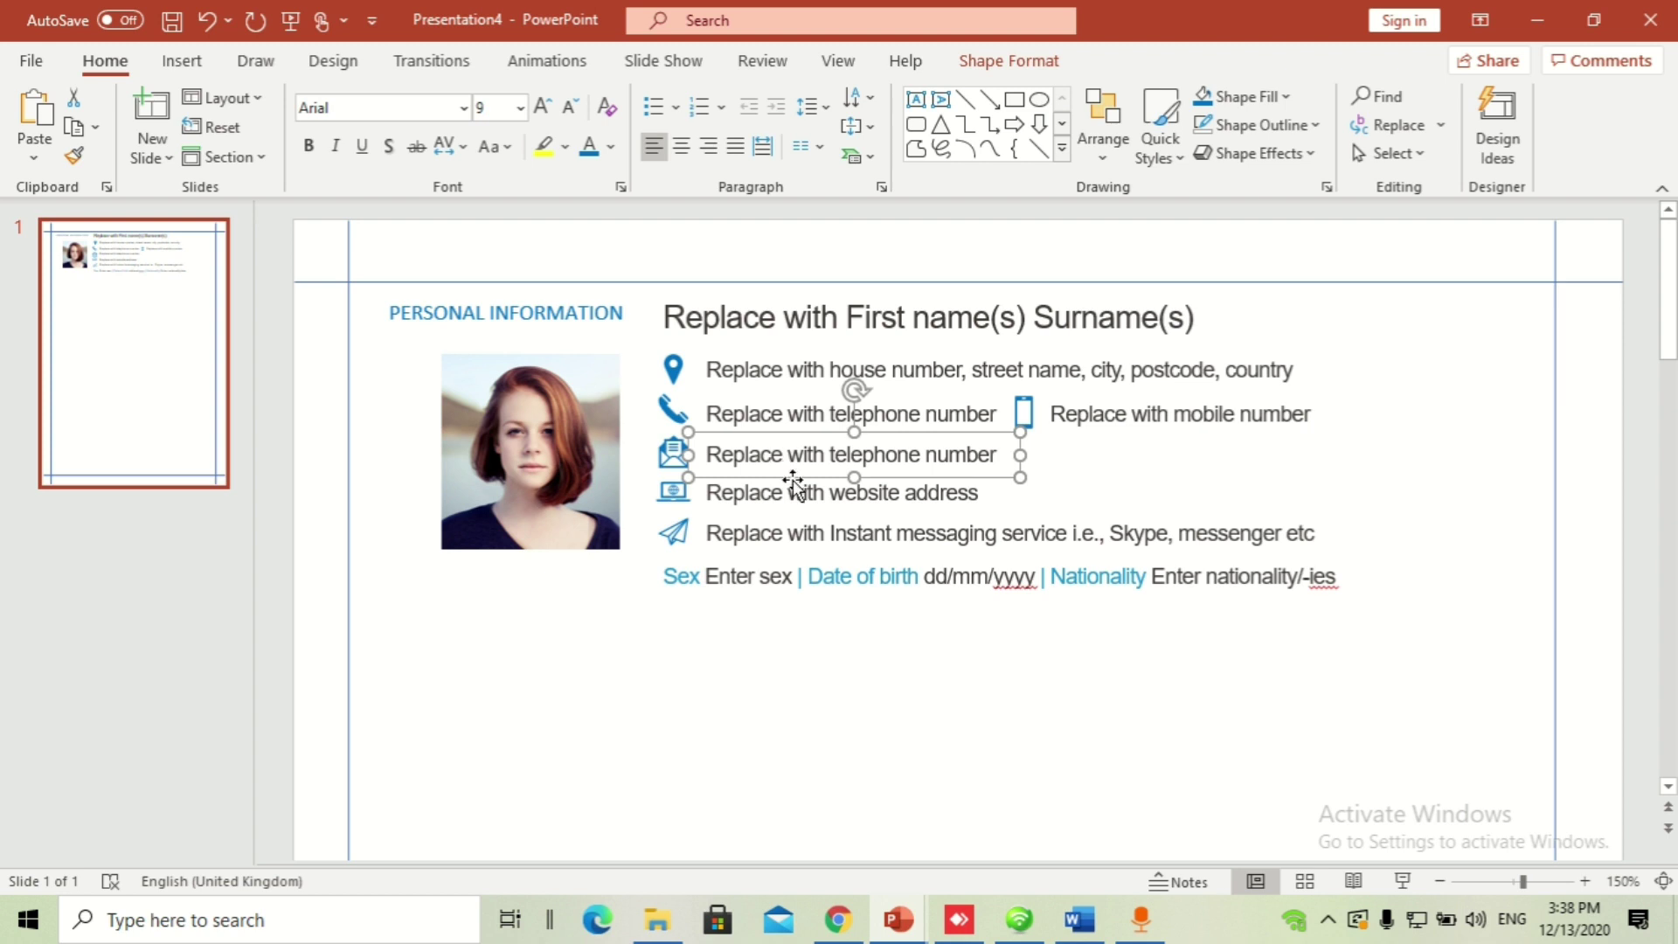
# Step: Review the Sex, Date of birth and Nationality personal details line
pyautogui.click(719, 579)
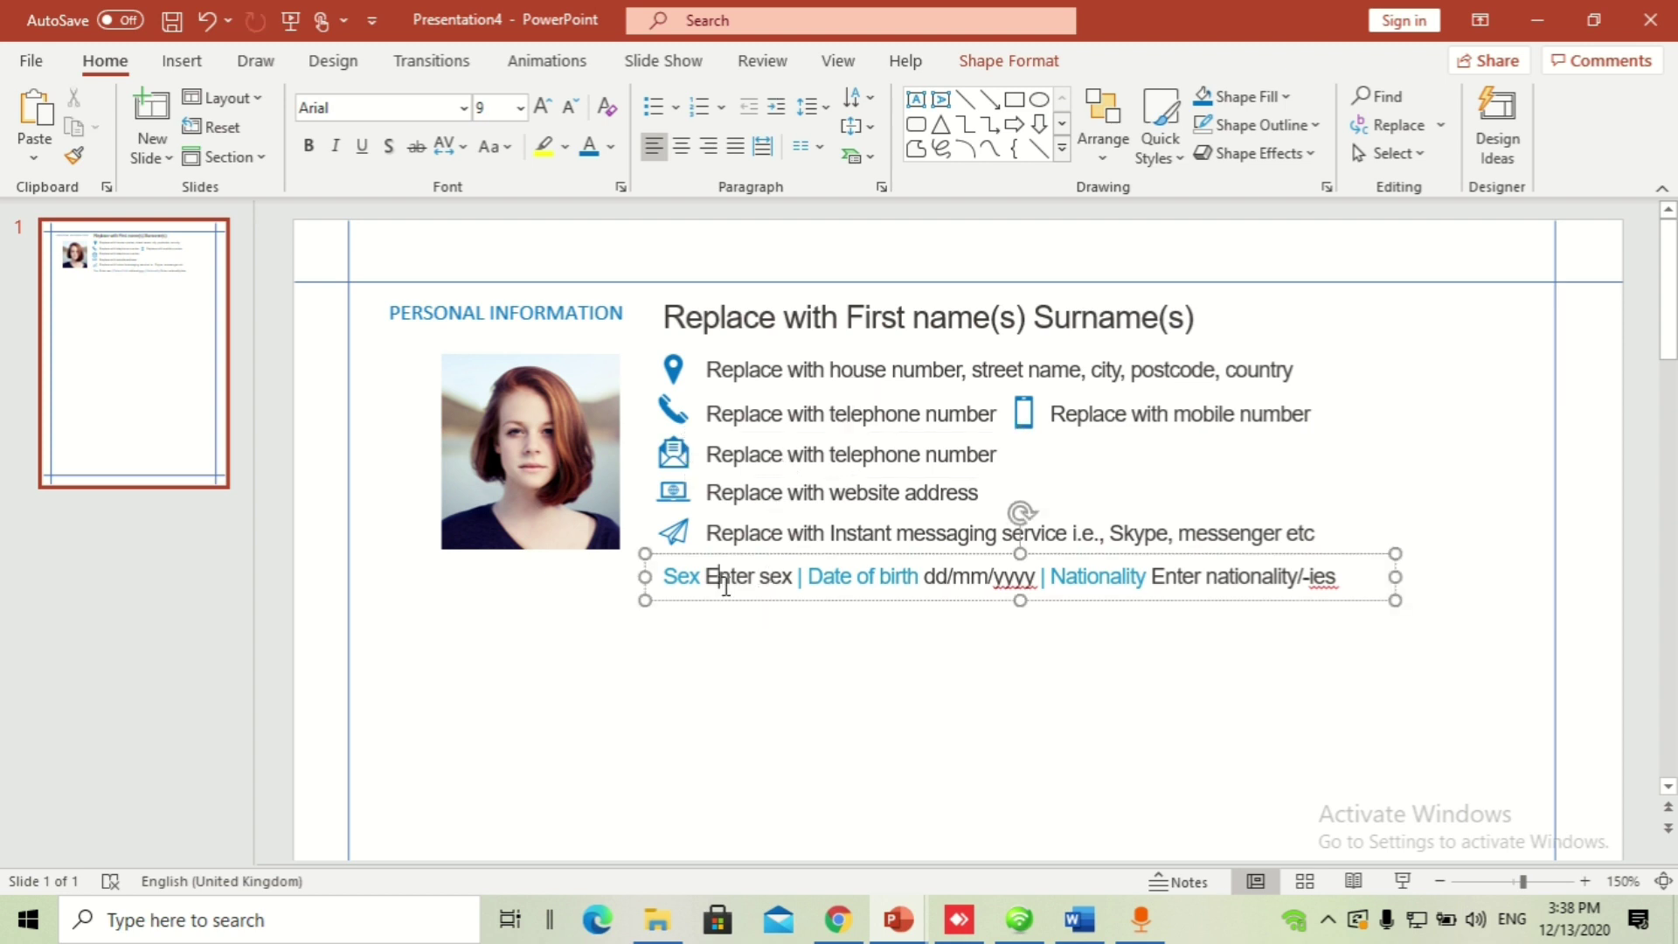
pyautogui.moveTo(796, 579); pyautogui.dragTo(805, 580)
pyautogui.click(921, 662)
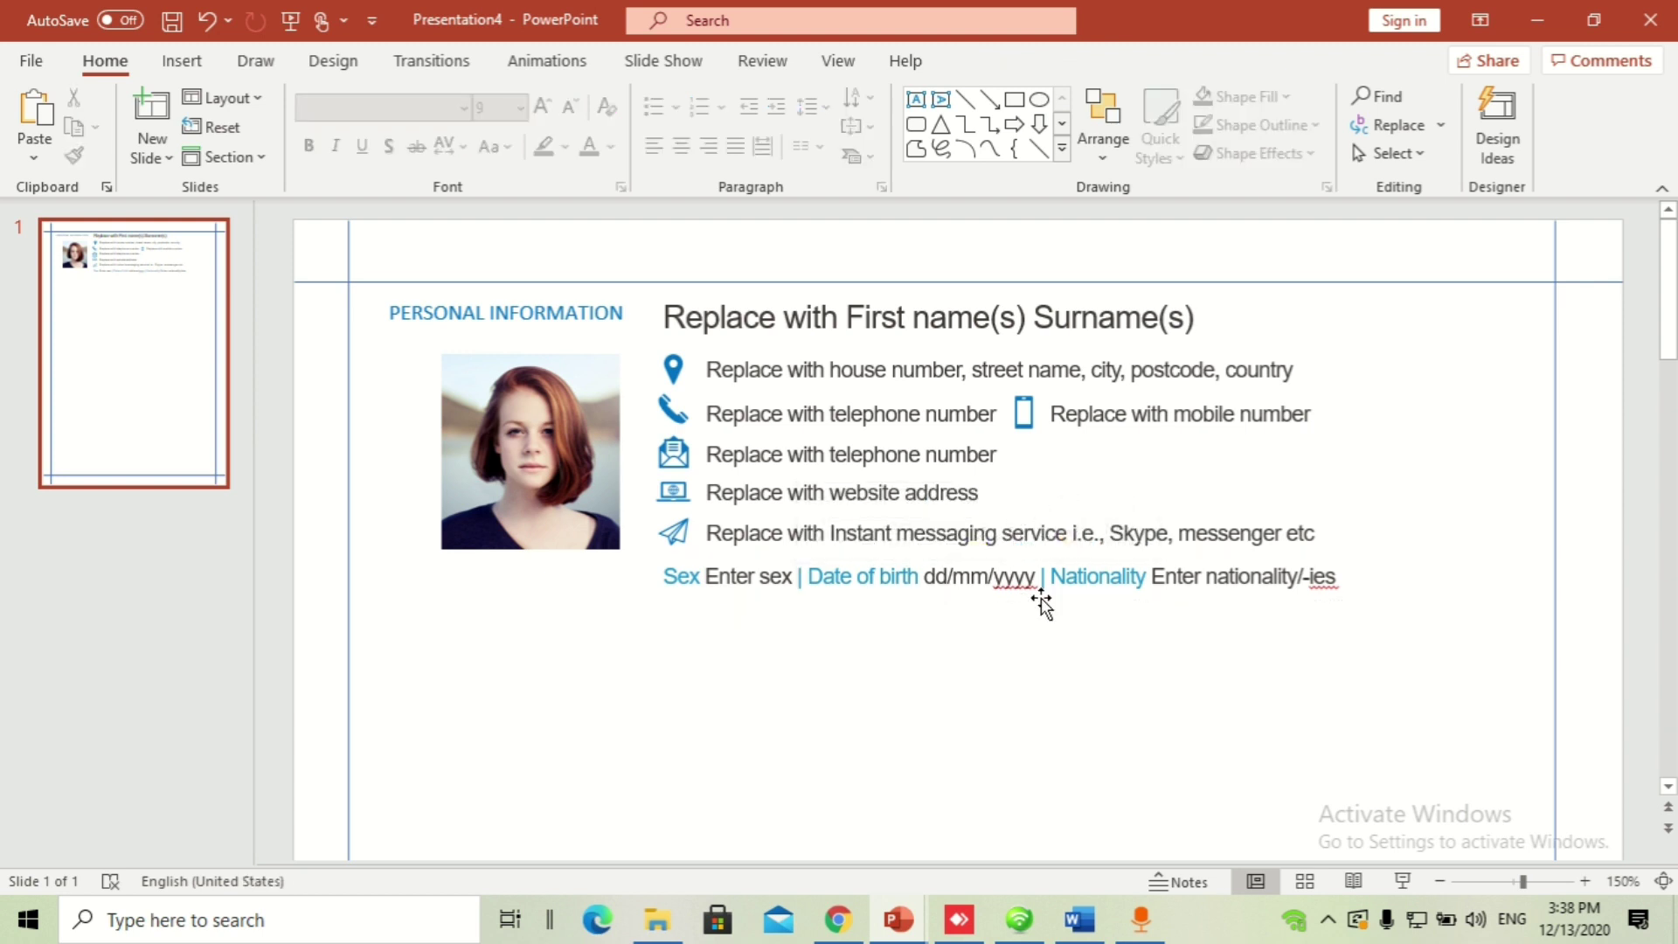
pyautogui.click(1061, 581)
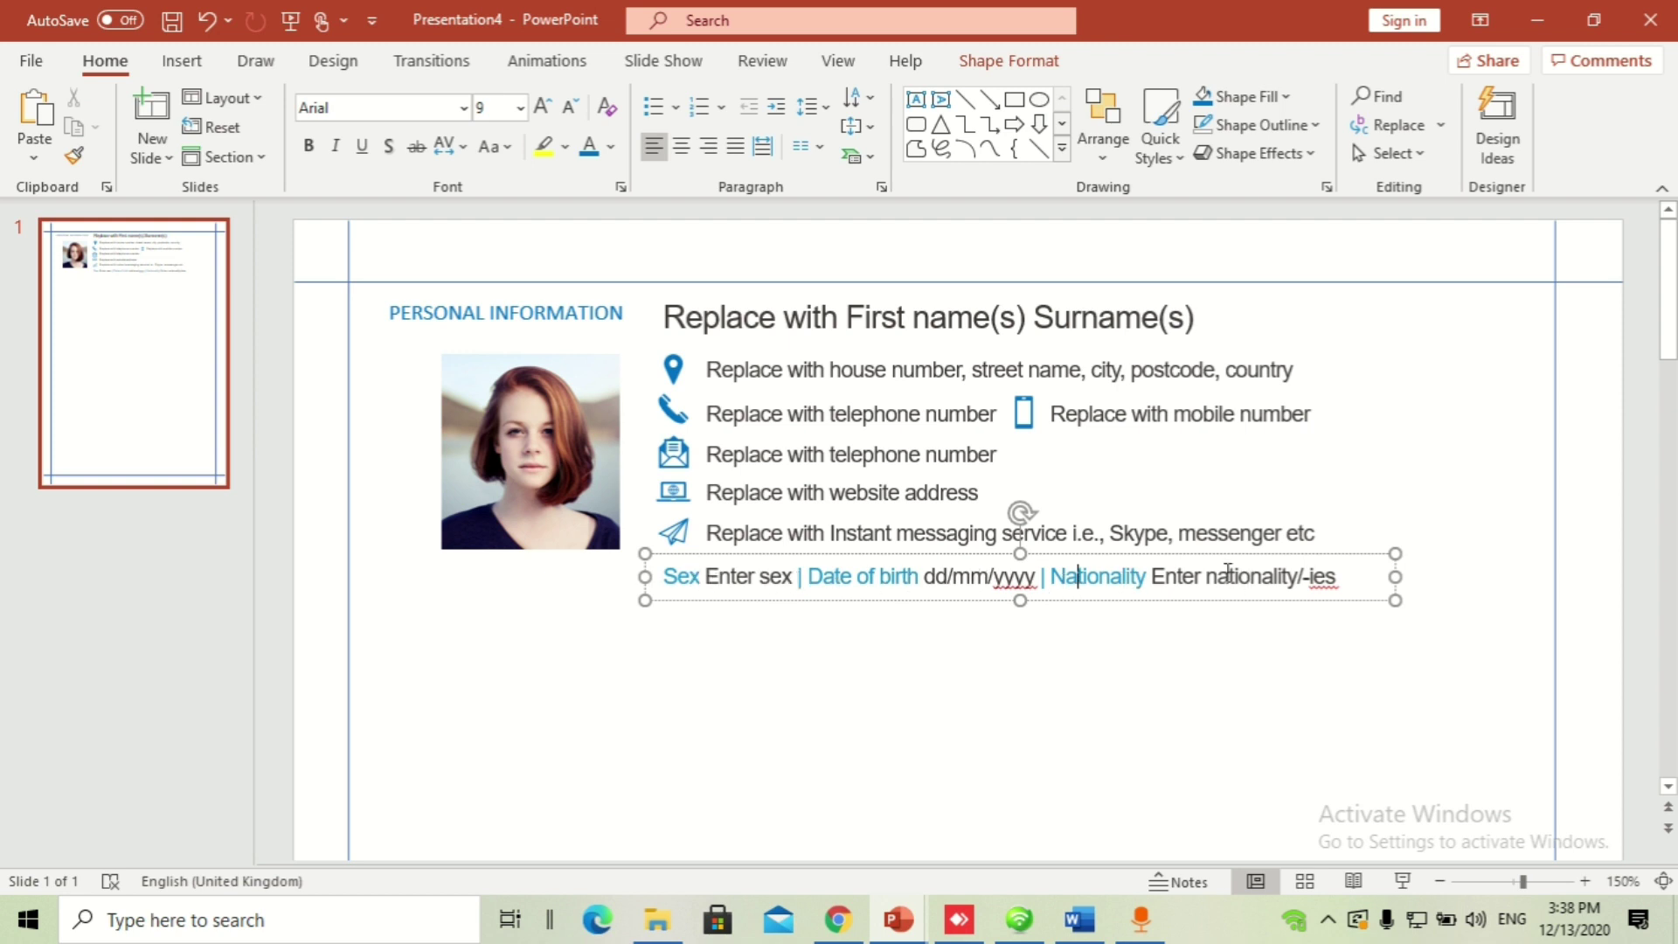
pyautogui.click(1045, 670)
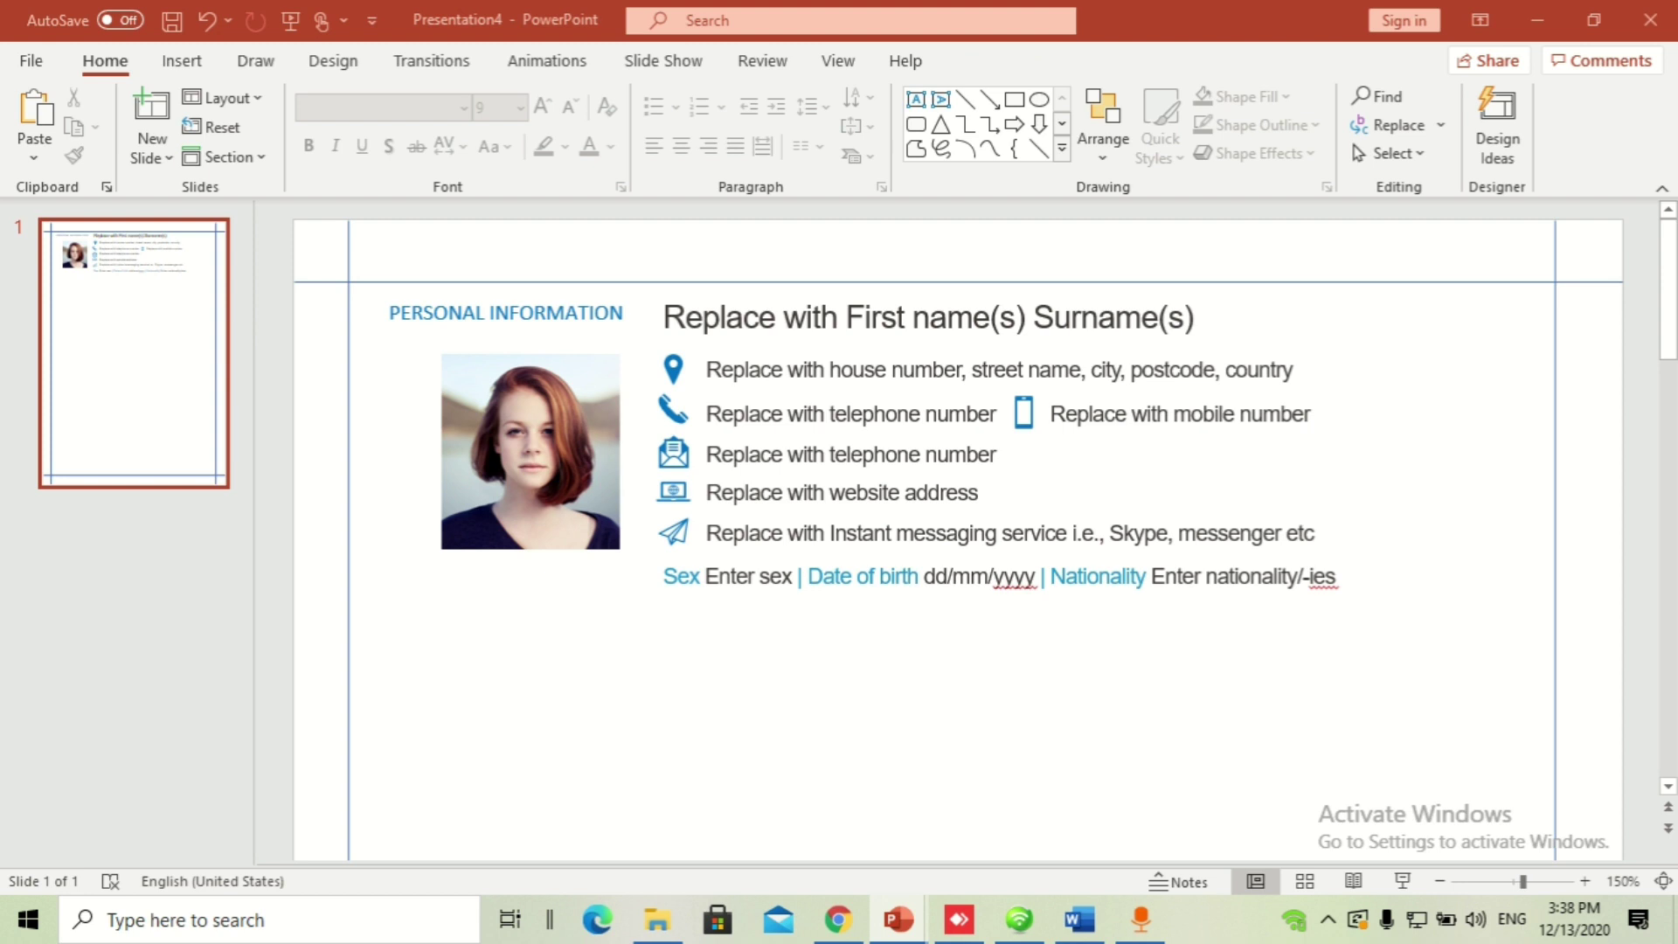
# Step: Paste the JOB APPLIED FOR / POSITION / STUDIES APPLIED FOR headings and move them below the photo
pyautogui.hotkey('ctrl', 'v')
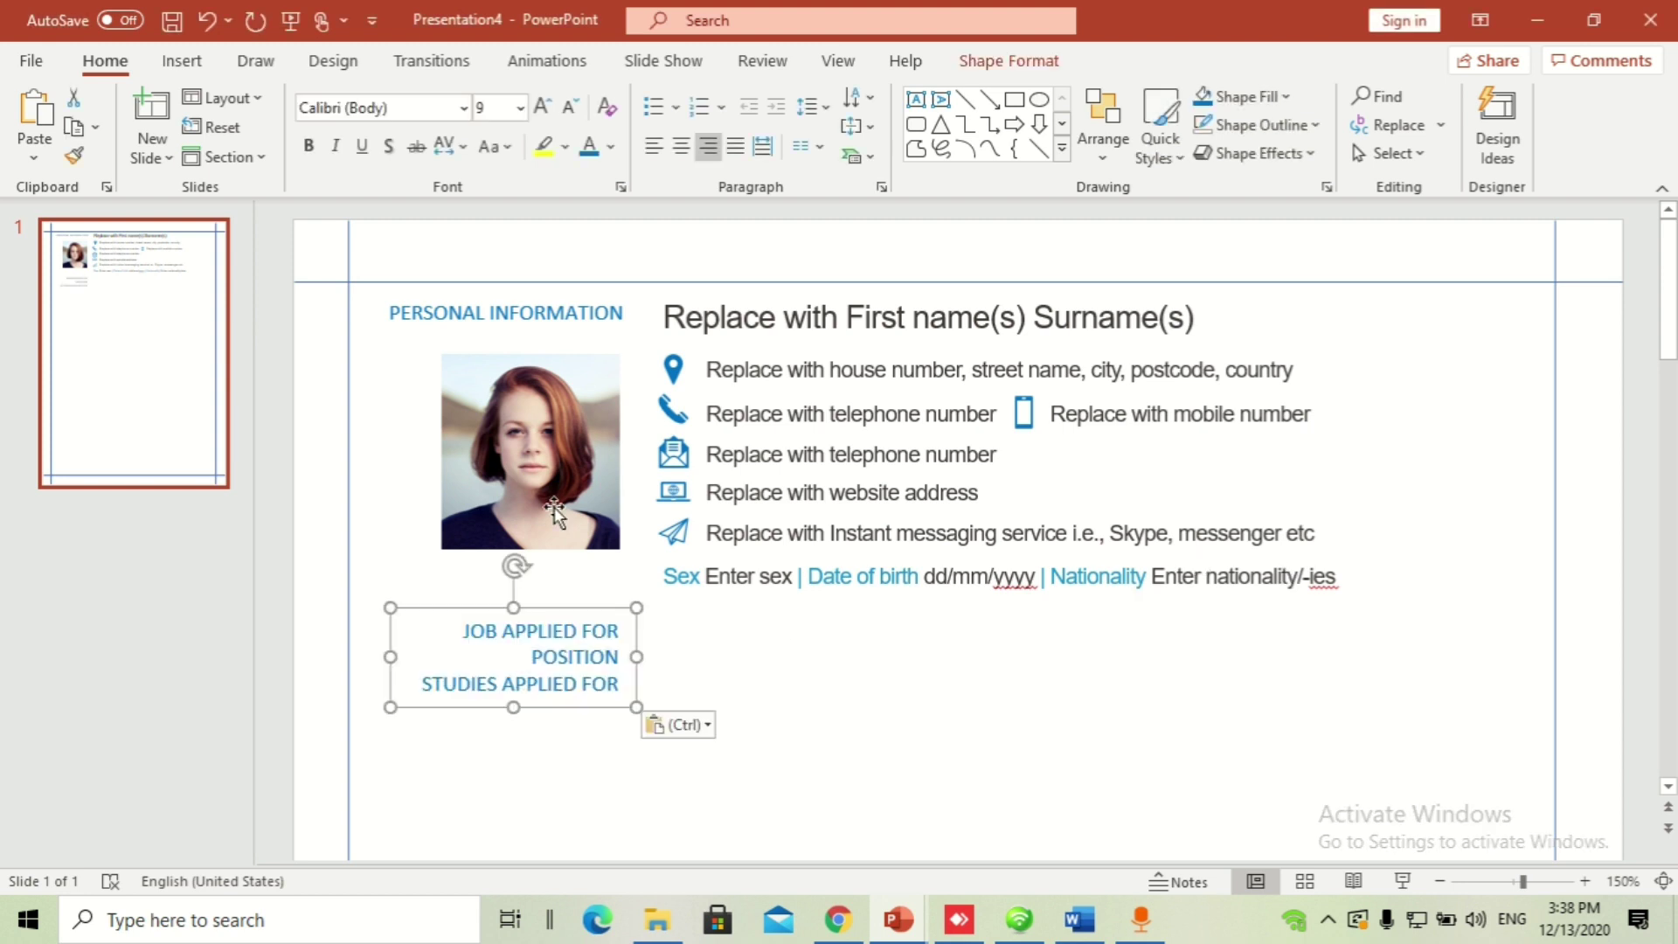
pyautogui.click(610, 312)
pyautogui.click(564, 631)
pyautogui.moveTo(579, 618); pyautogui.dragTo(580, 676)
# Step: Copy the PERSONAL INFORMATION heading below the photo, then delete the copy and undo back
pyautogui.click(609, 314)
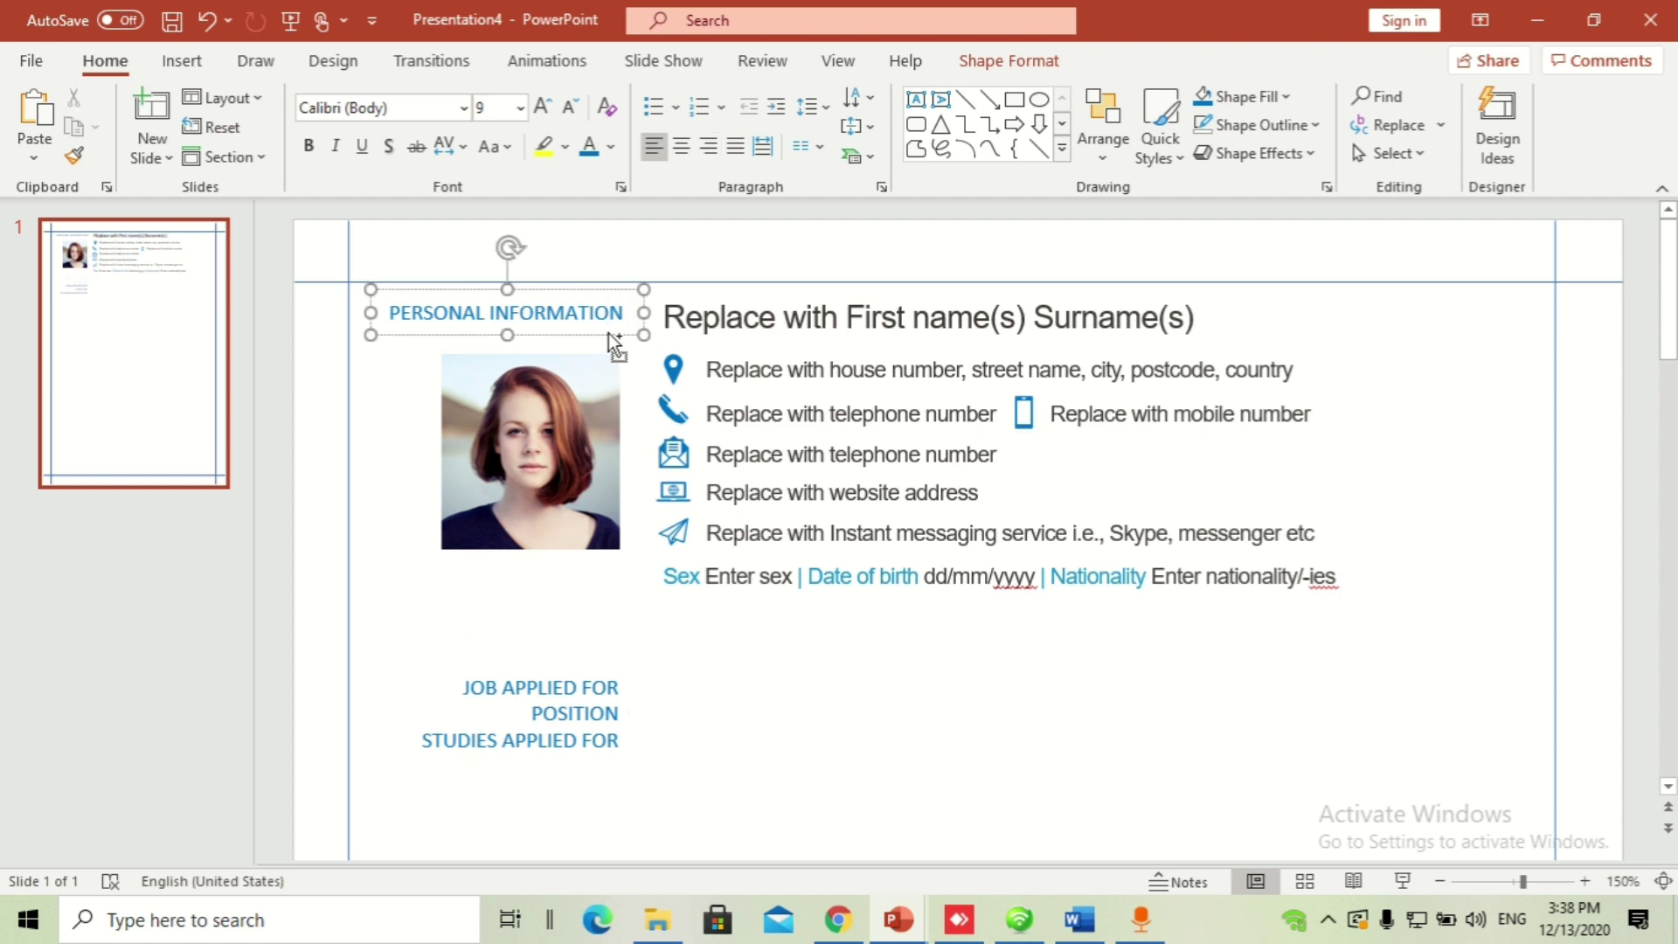
pyautogui.moveTo(608, 333); pyautogui.dragTo(608, 642)
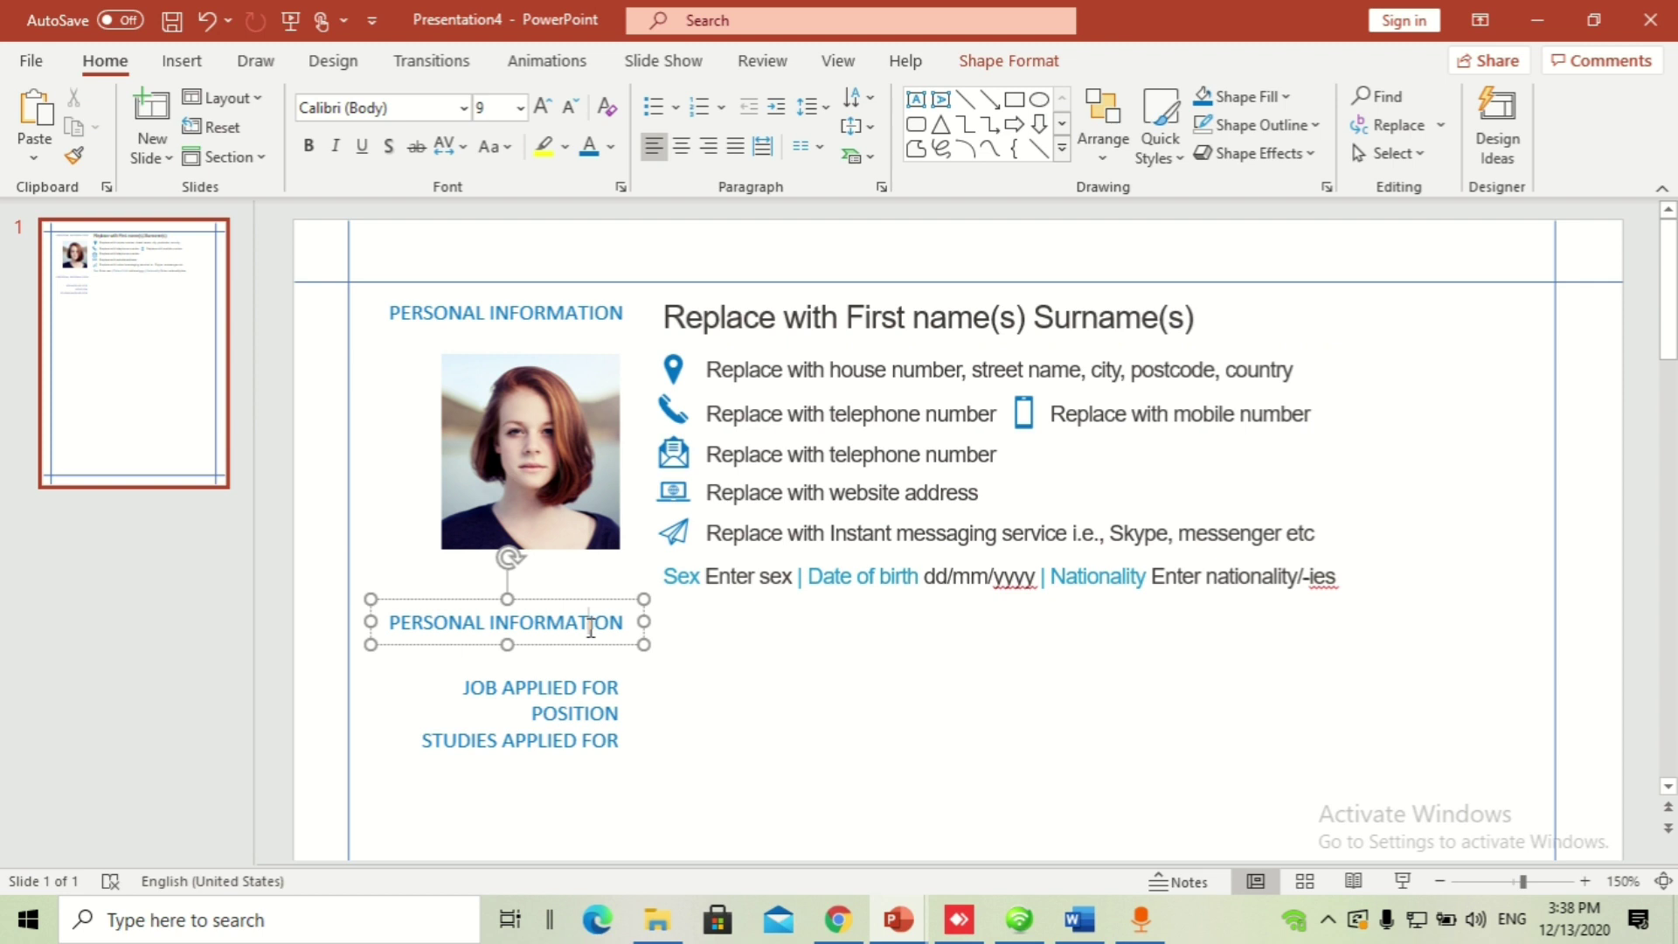
pyautogui.click(592, 651)
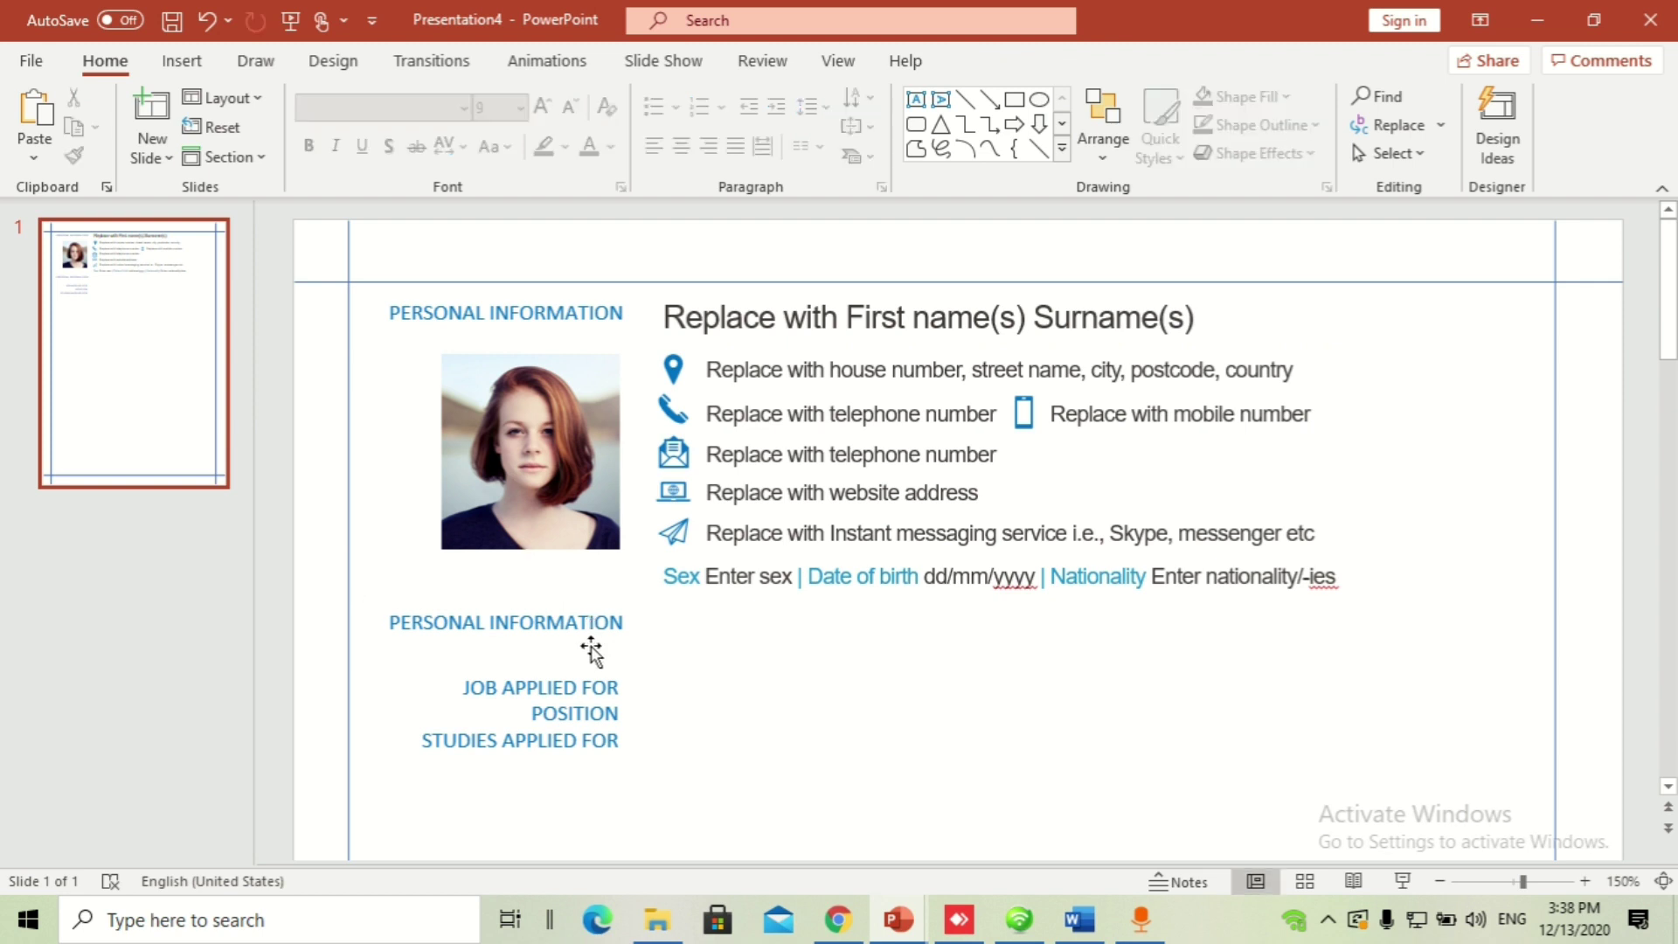
pyautogui.click(591, 651)
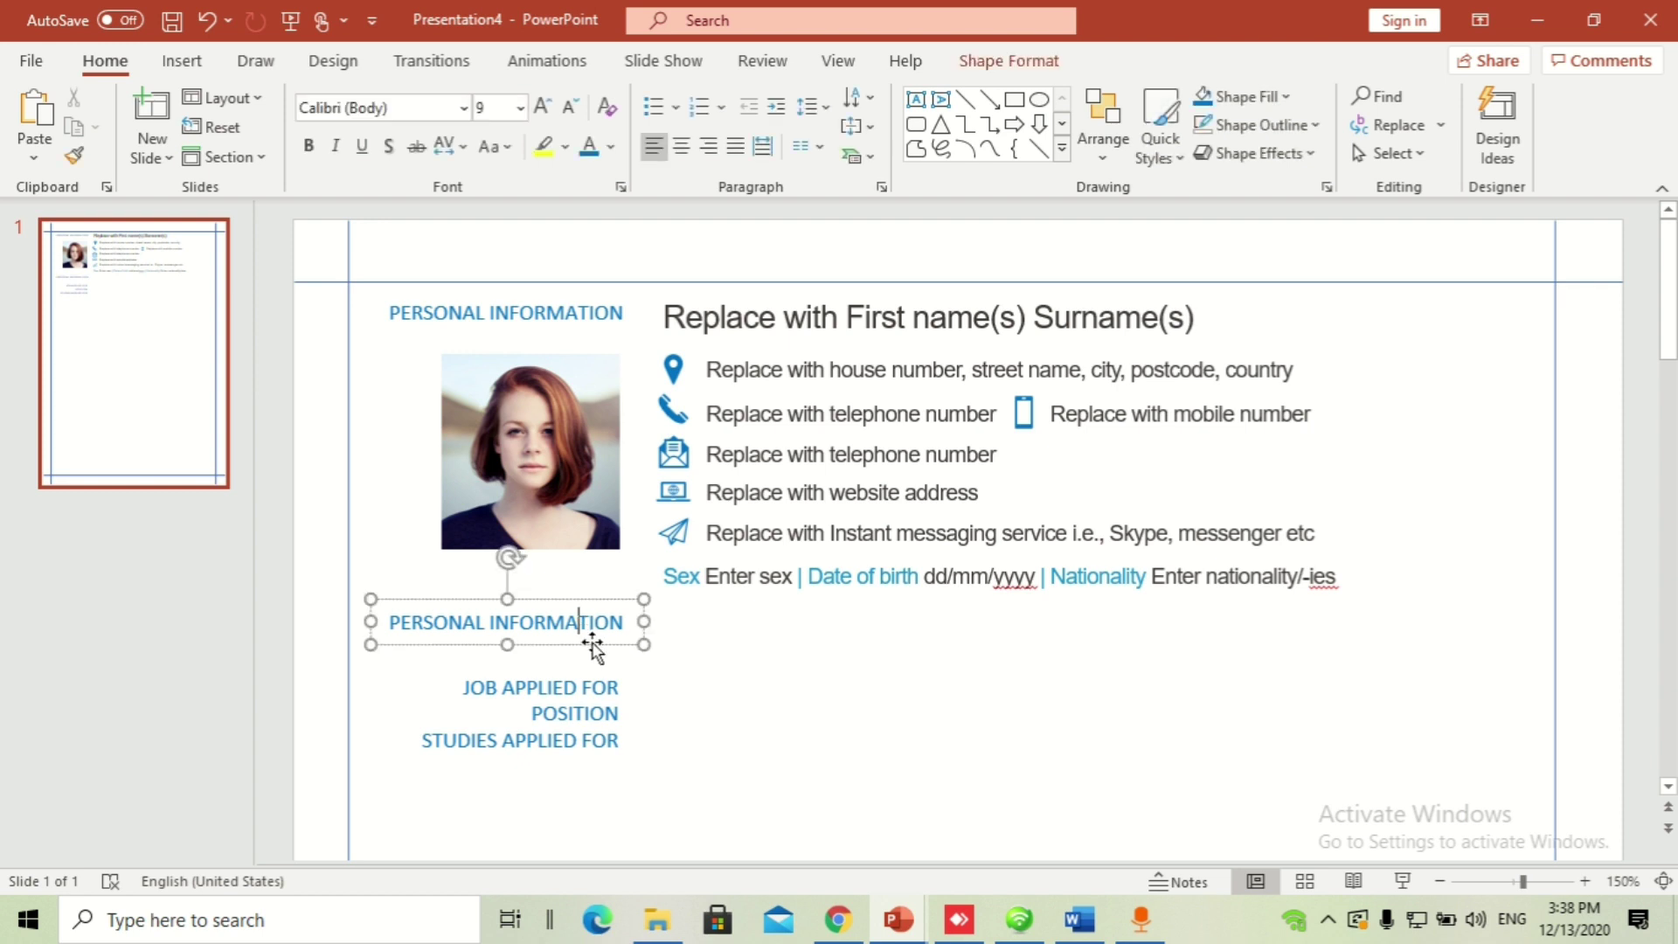
pyautogui.press('Delete')
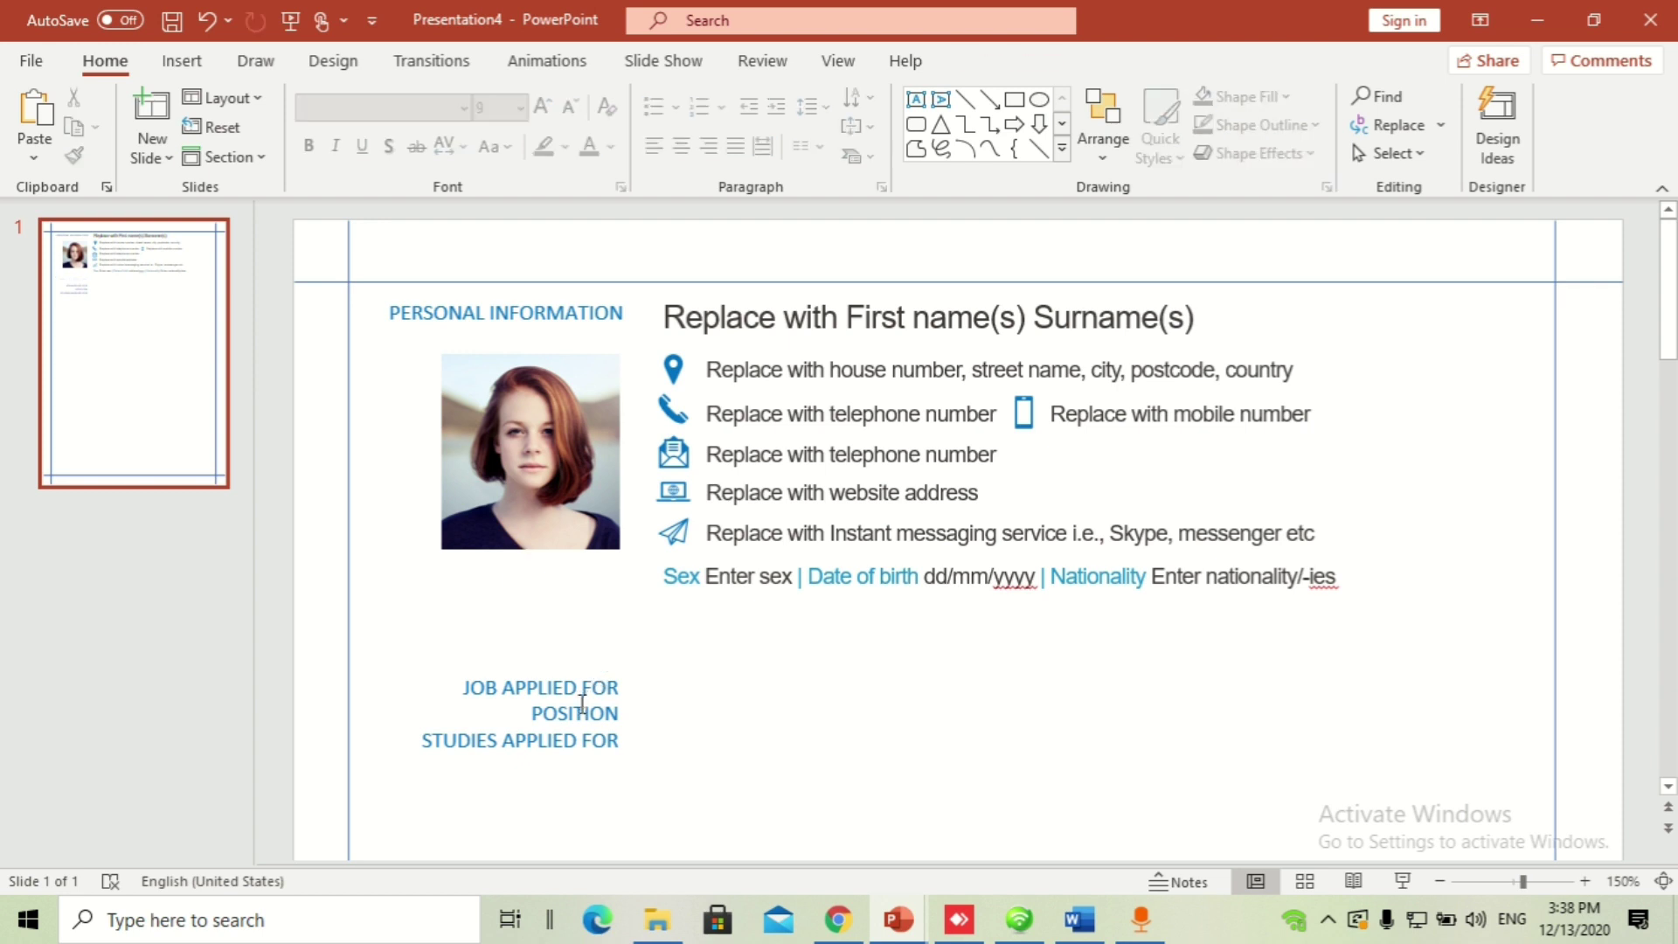
pyautogui.hotkey('ctrl', 'z')
pyautogui.hotkey('ctrl', 'z')
pyautogui.hotkey('ctrl', 'z')
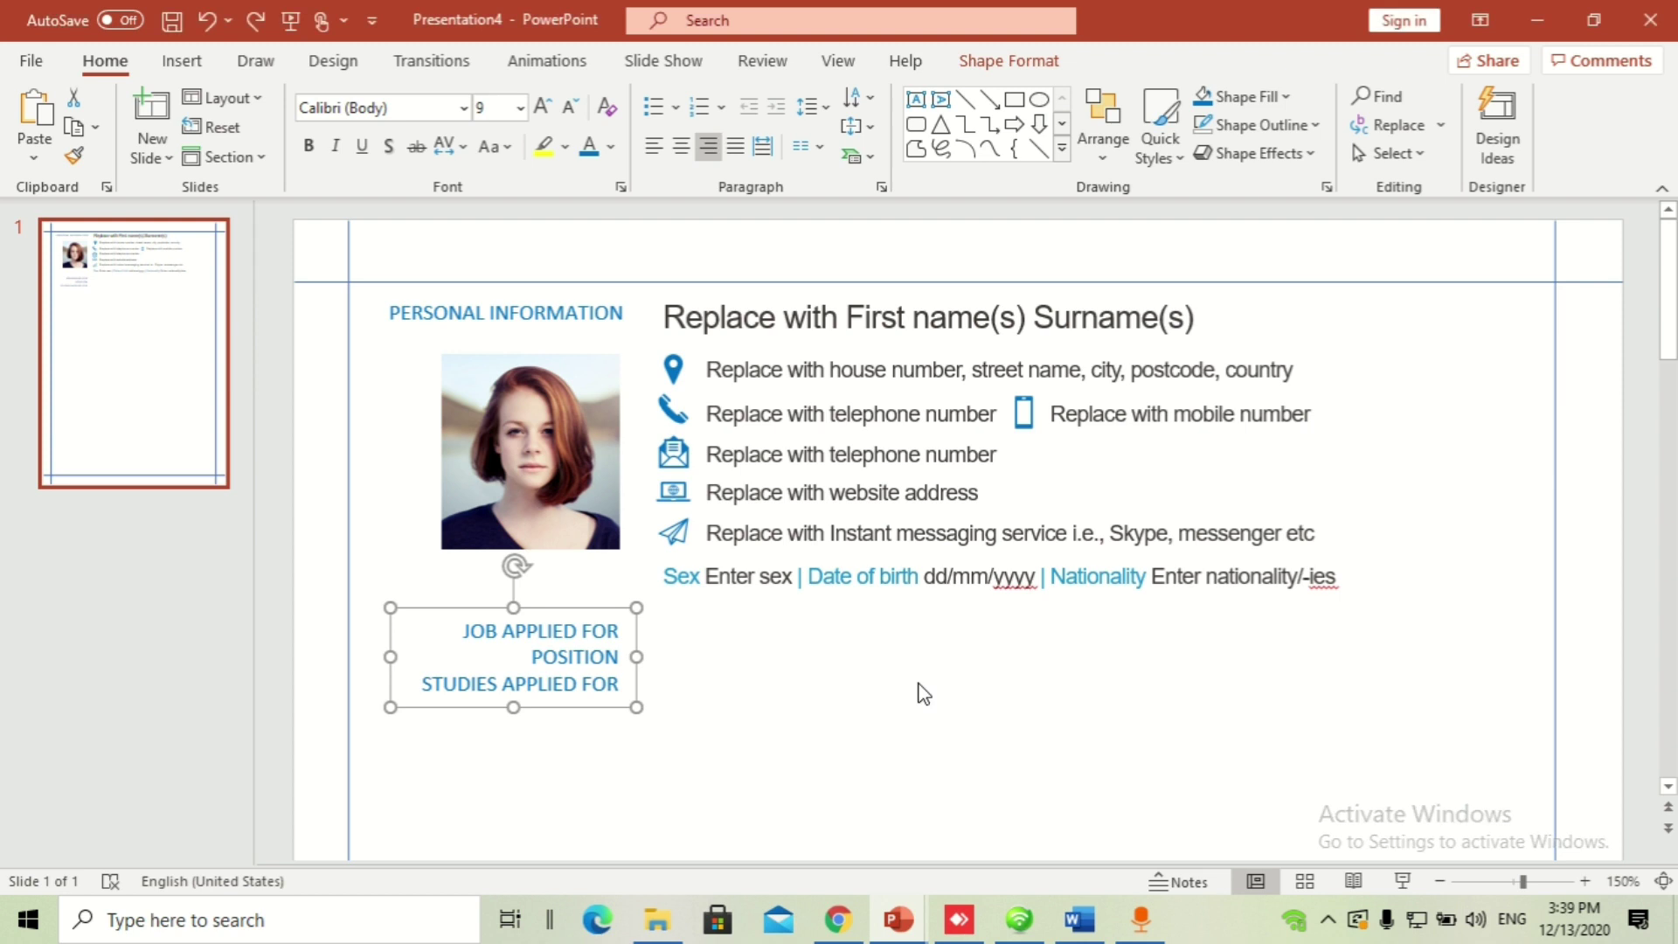
# Step: Paste the 'Replace with preferred job…' text box to the right of the JOB APPLIED FOR headings
pyautogui.hotkey('ctrl', 'v')
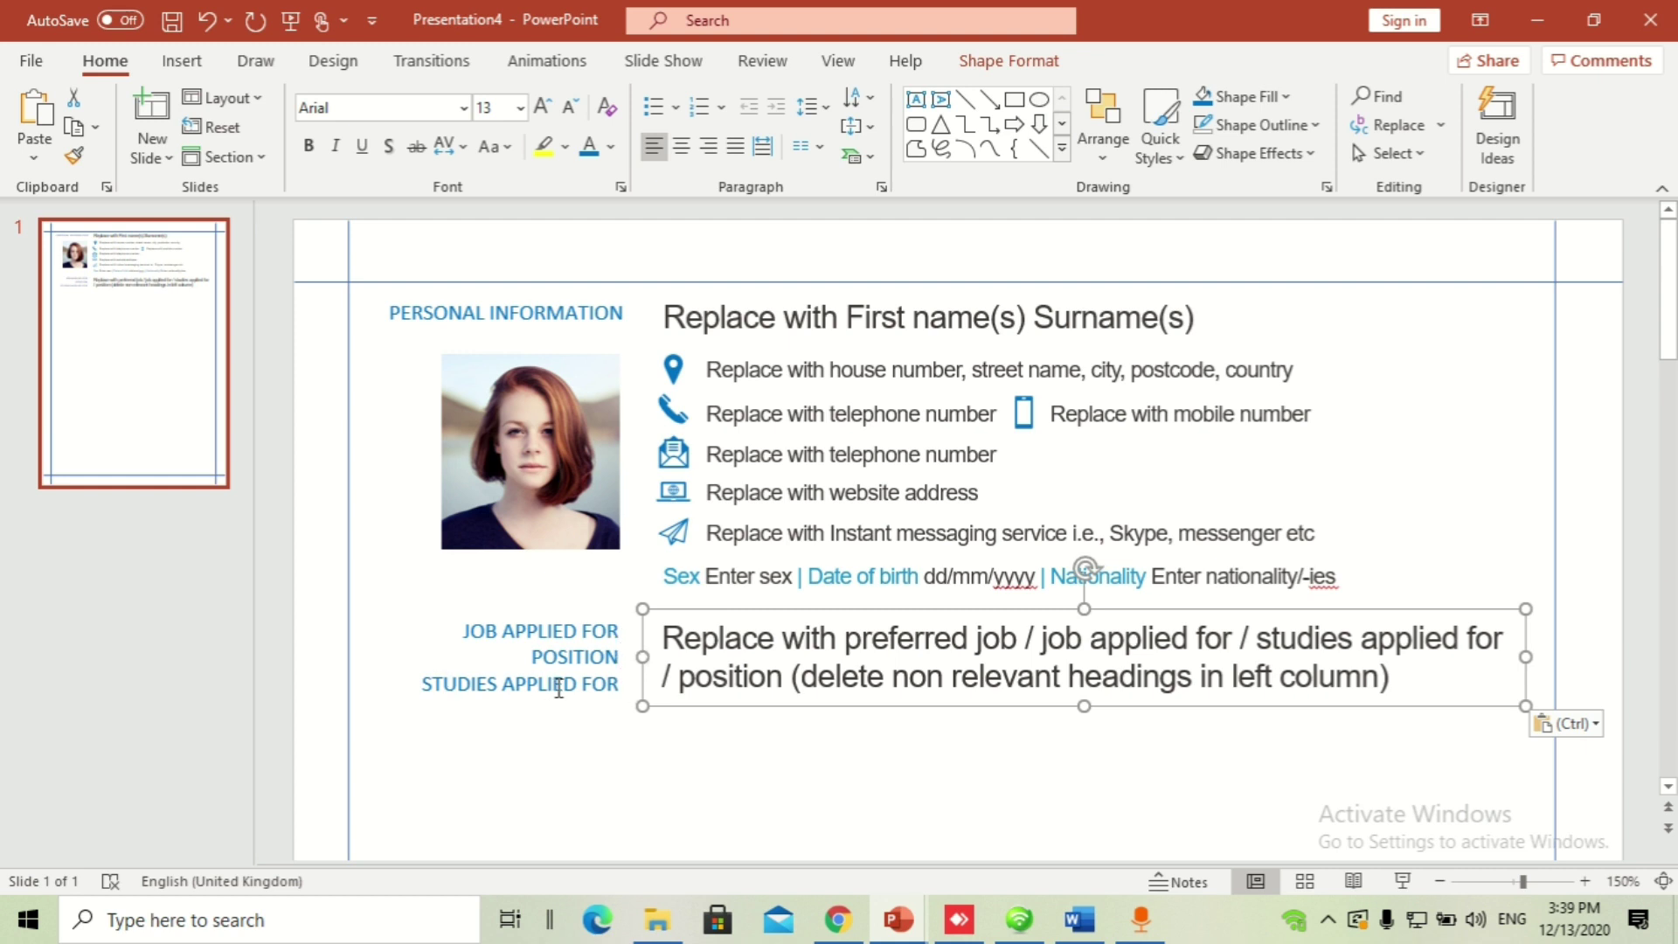
pyautogui.click(791, 780)
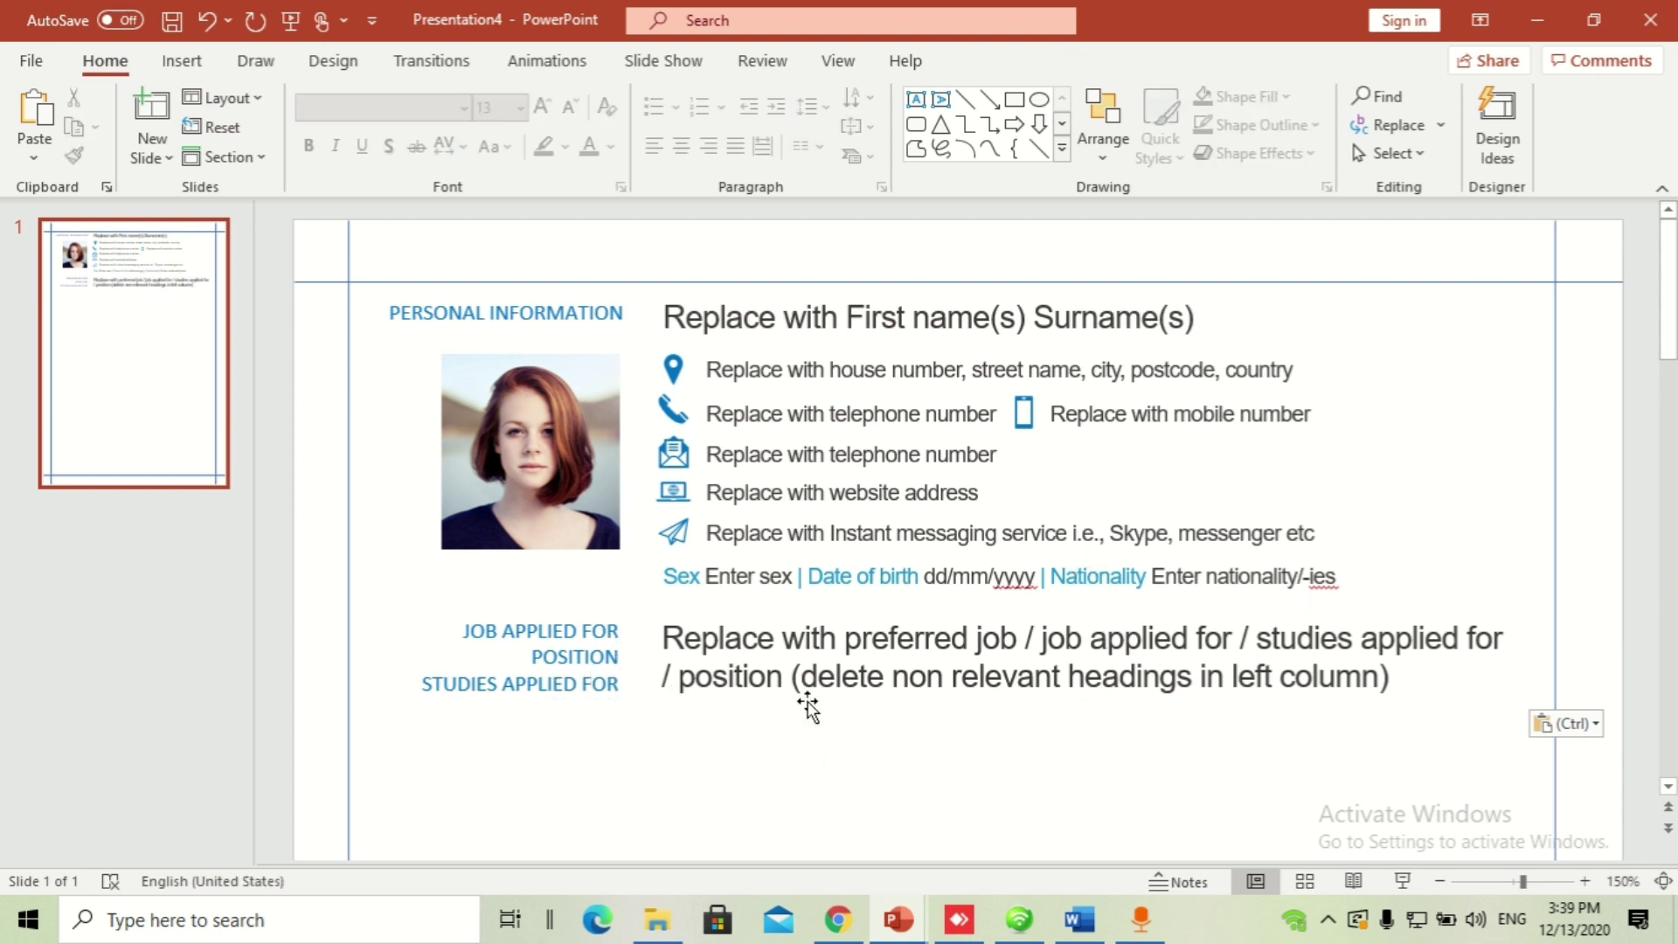
pyautogui.click(802, 643)
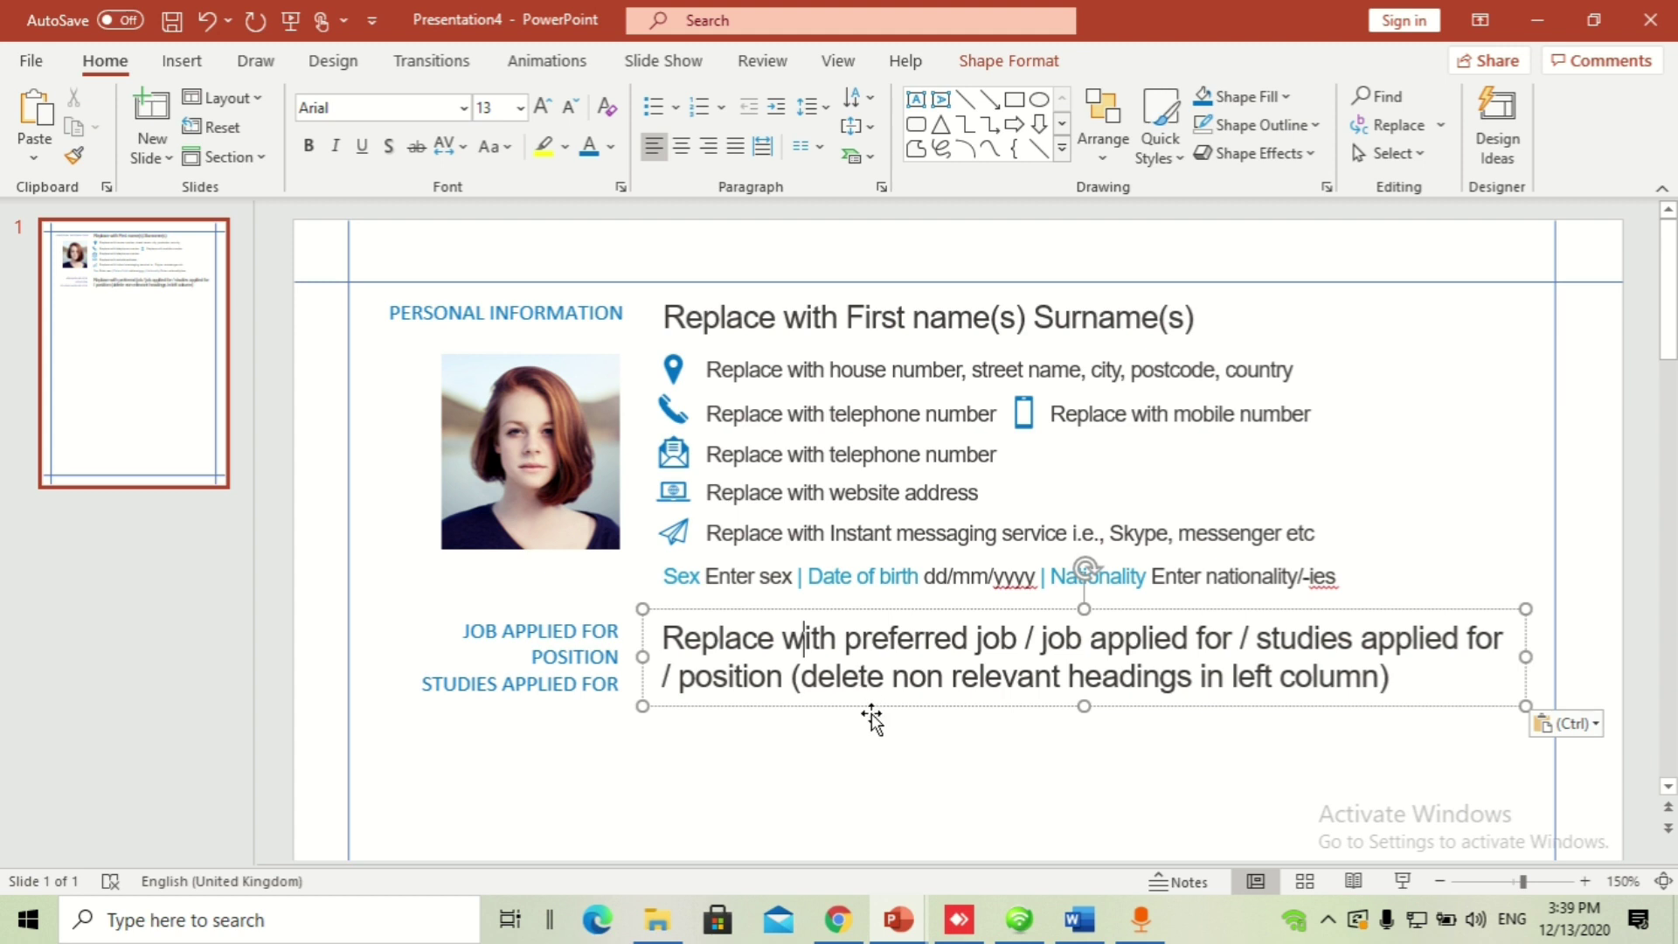
pyautogui.click(766, 319)
pyautogui.moveTo(665, 319); pyautogui.dragTo(844, 319)
pyautogui.moveTo(700, 640); pyautogui.dragTo(869, 699)
# Step: Set all the JOB APPLIED FOR heading text to Arial
pyautogui.click(792, 800)
pyautogui.click(747, 676)
pyautogui.click(547, 635)
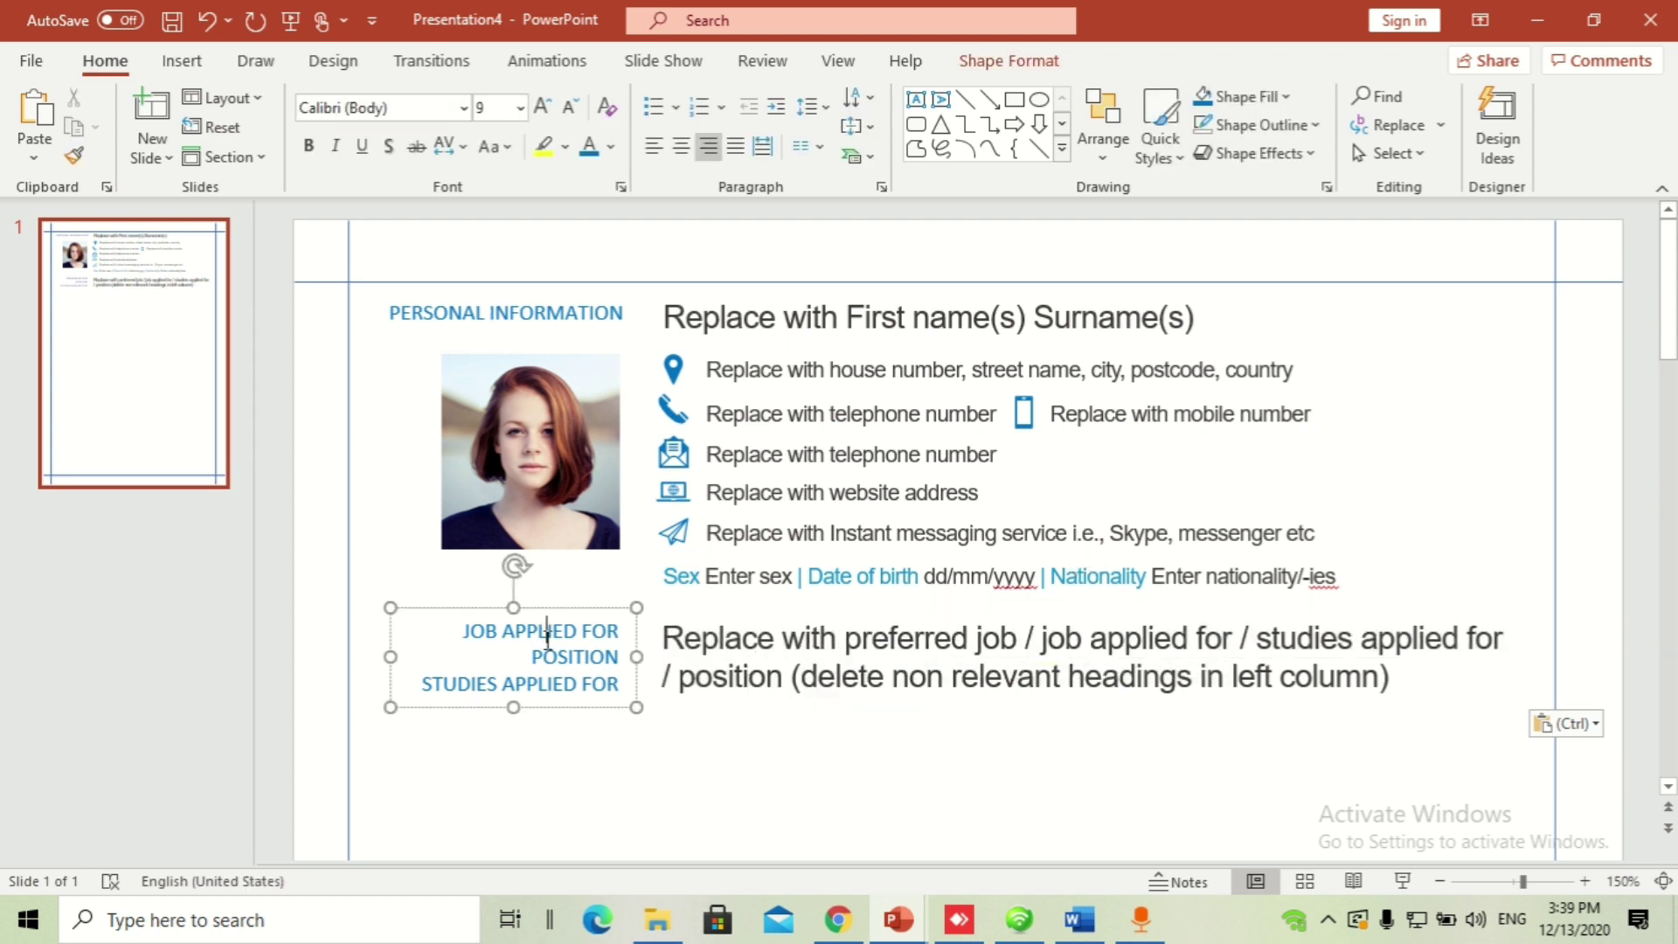
pyautogui.hotkey('ctrl', 'a')
pyautogui.click(357, 106)
pyautogui.write('A')
pyautogui.press('Return')
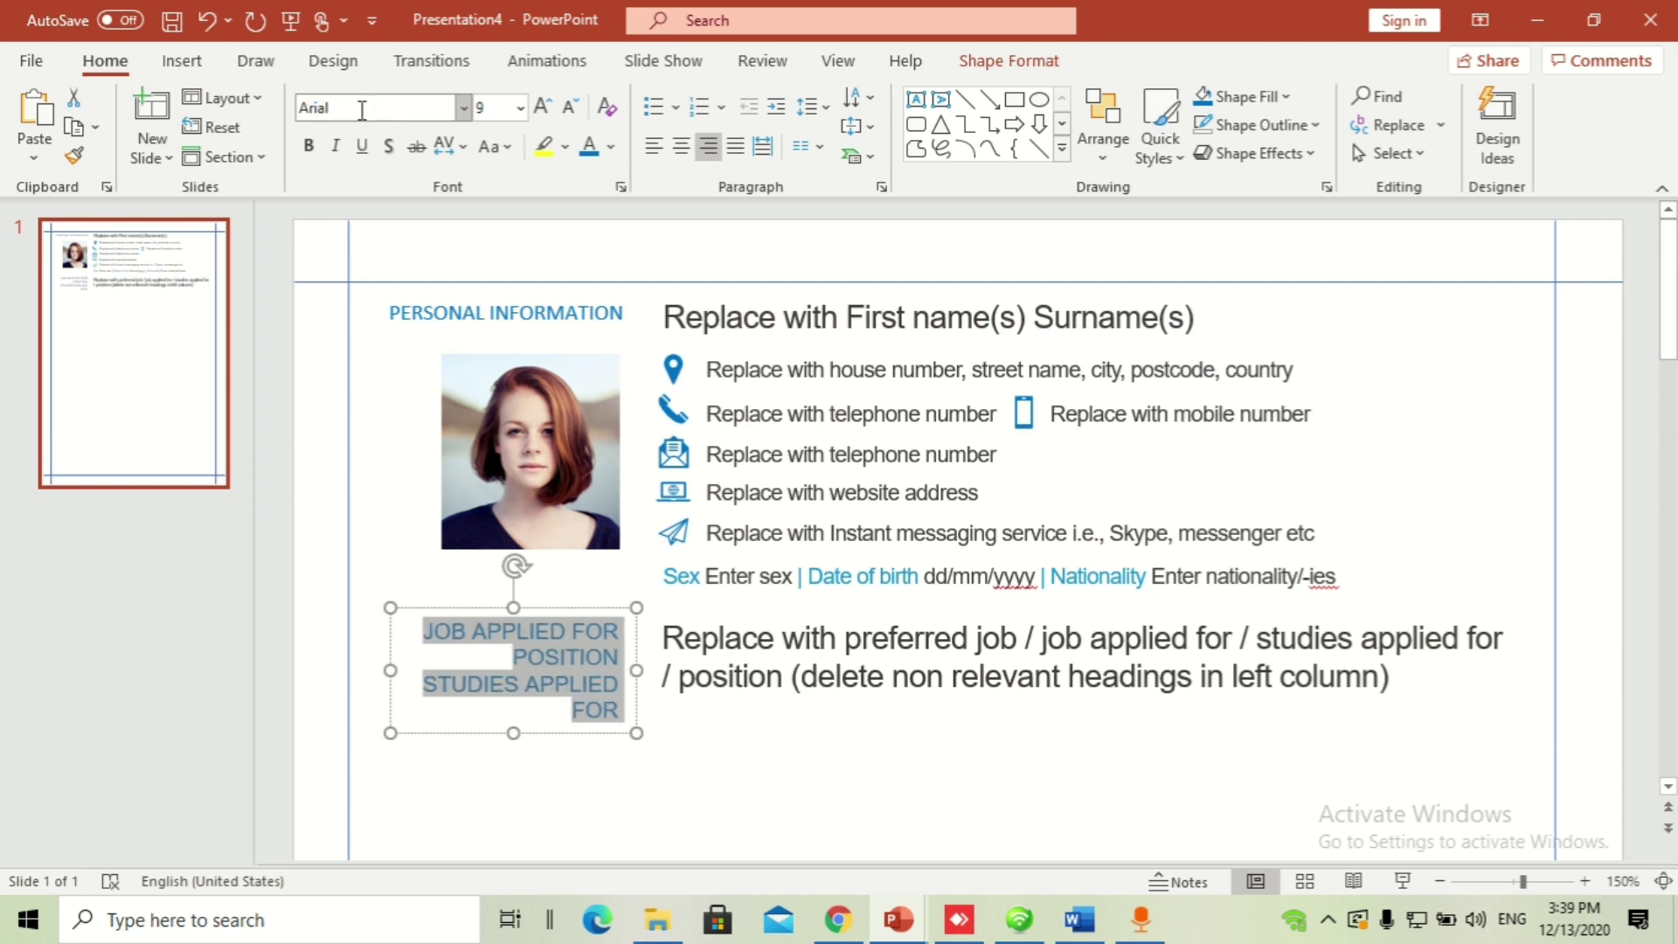
# Step: Set the PERSONAL INFORMATION heading to Arial as well
pyautogui.click(535, 313)
pyautogui.hotkey('ctrl', 'a')
pyautogui.click(376, 107)
pyautogui.write('Arial')
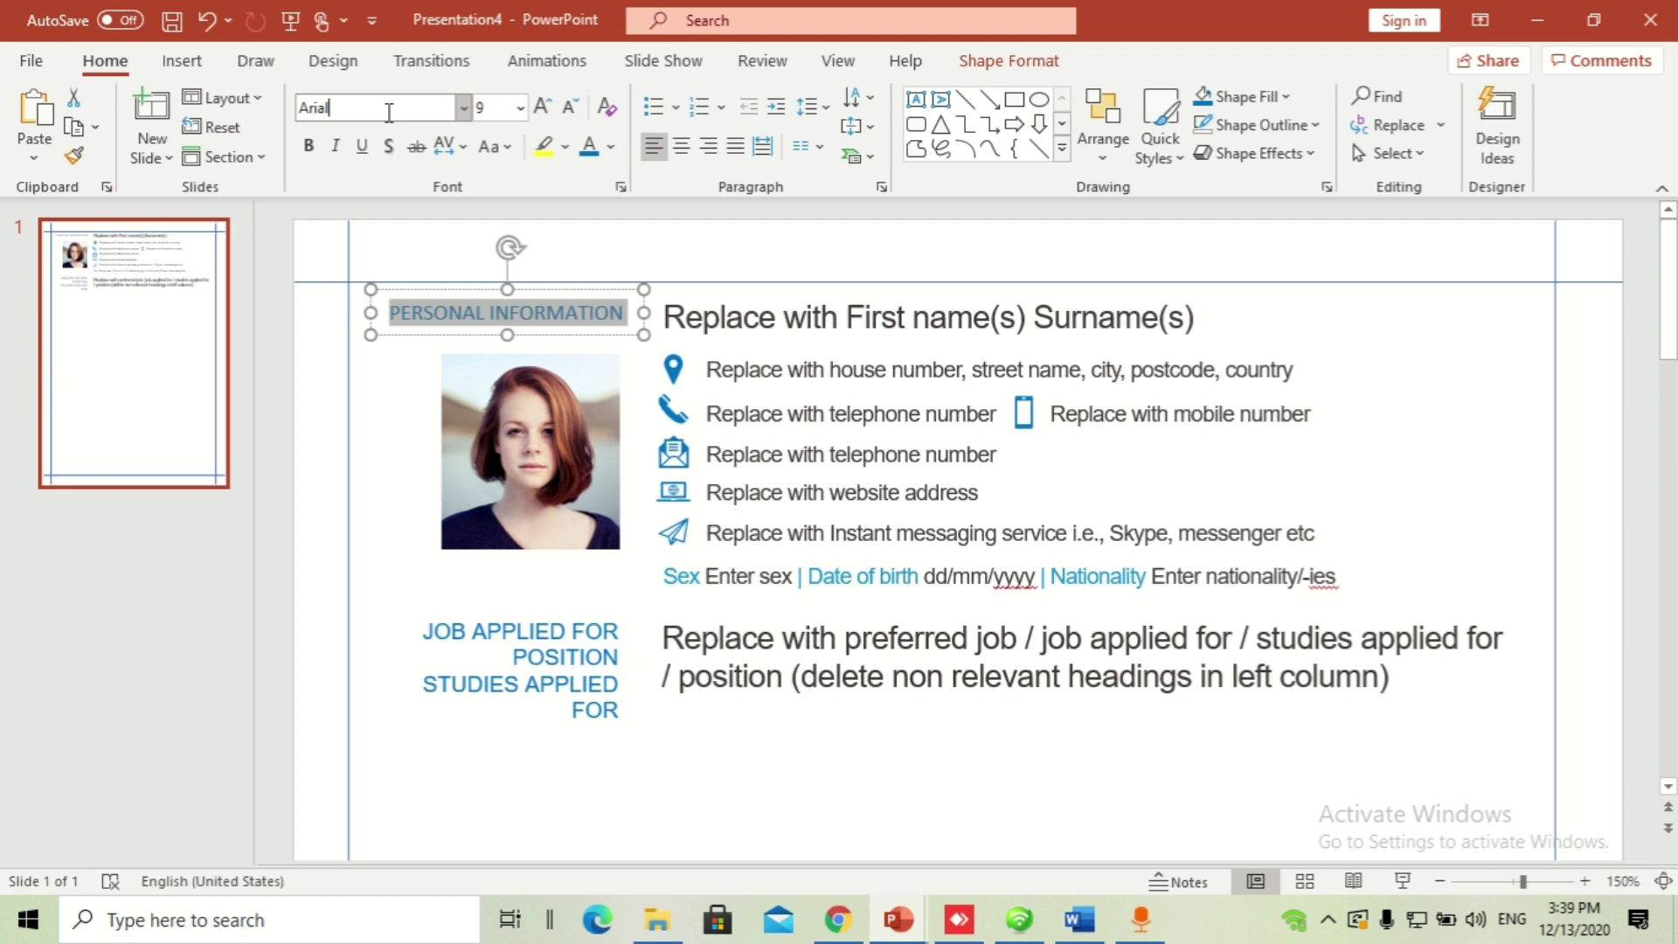
pyautogui.press('Return')
pyautogui.moveTo(670, 343); pyautogui.dragTo(593, 333)
pyautogui.click(590, 653)
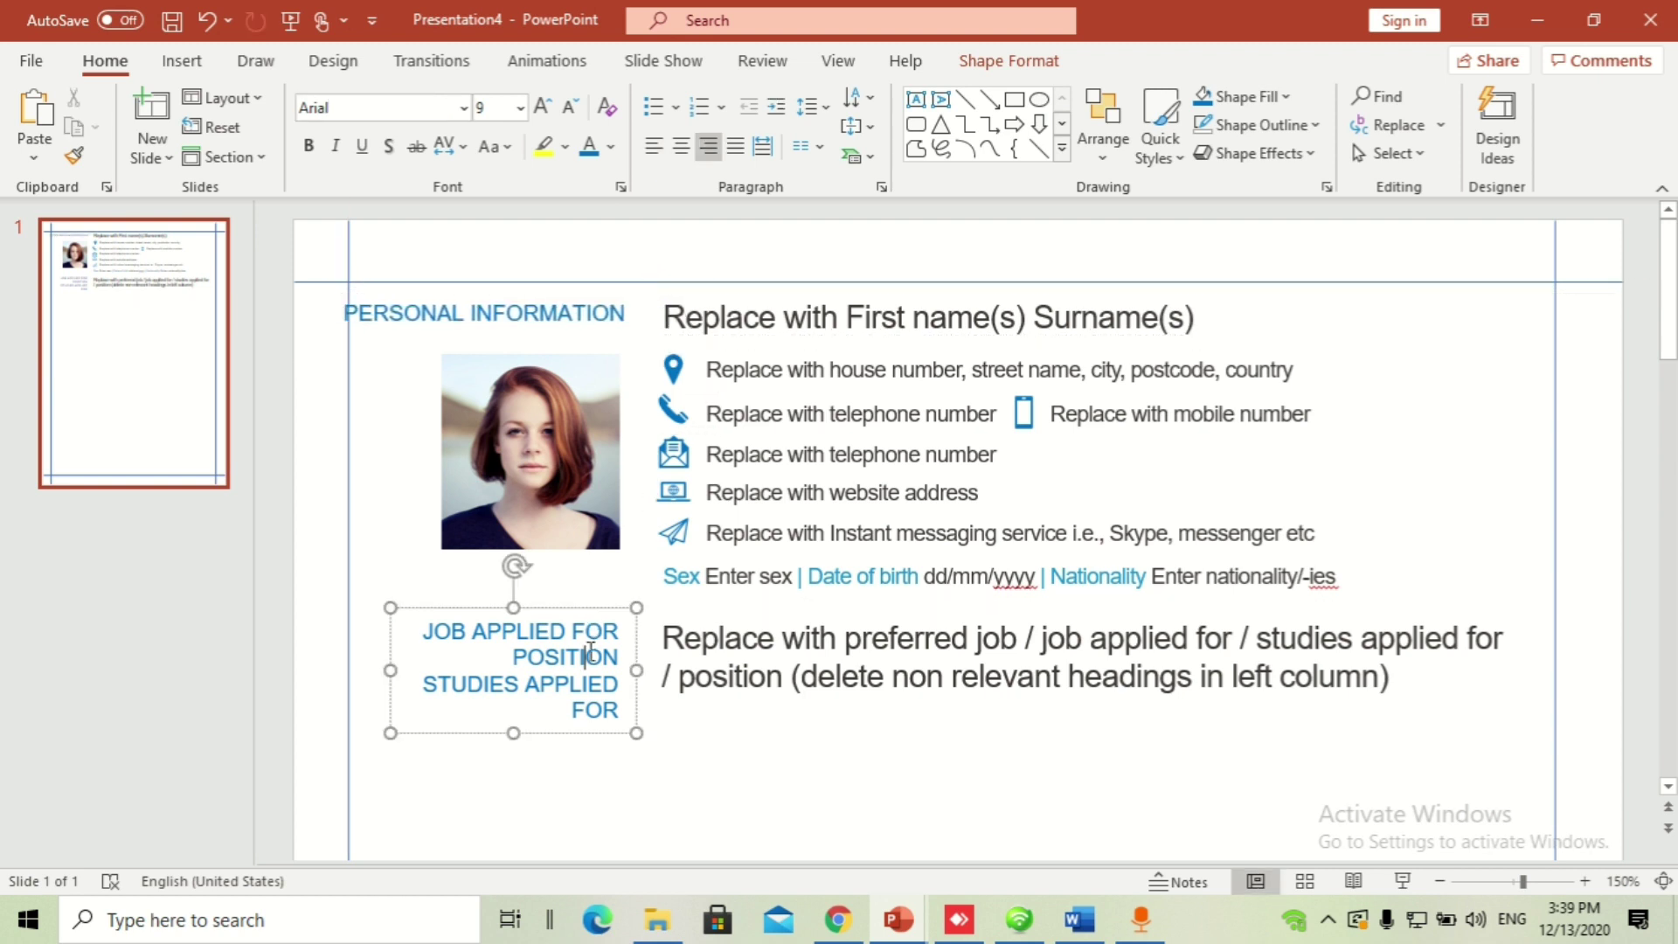
pyautogui.click(637, 657)
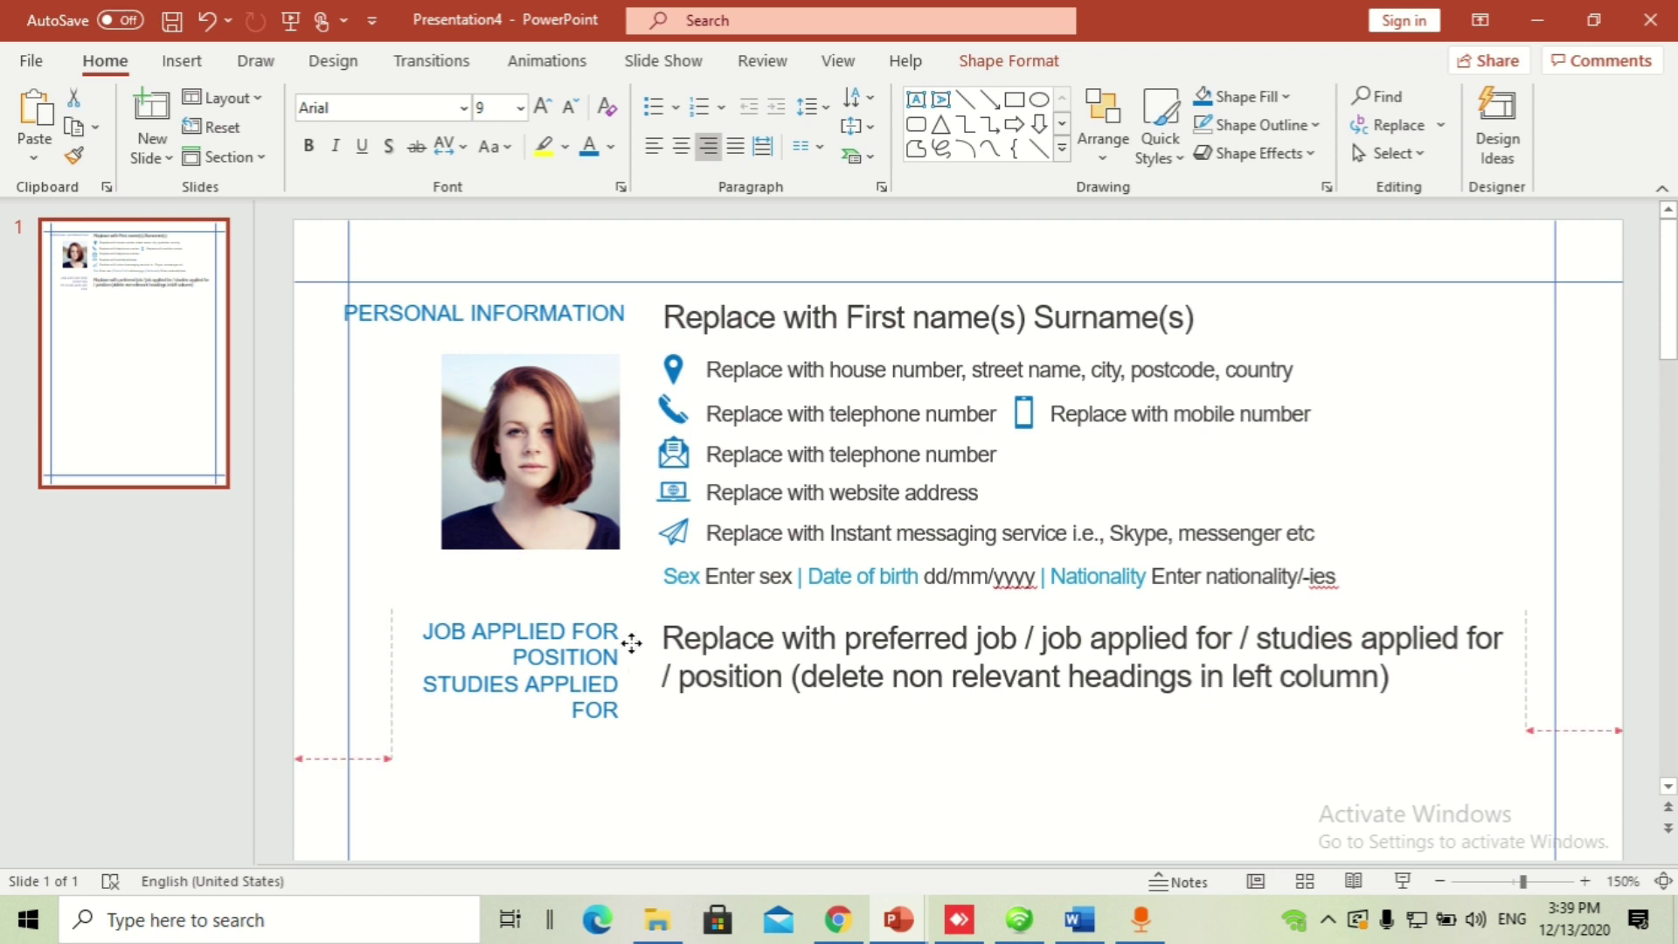